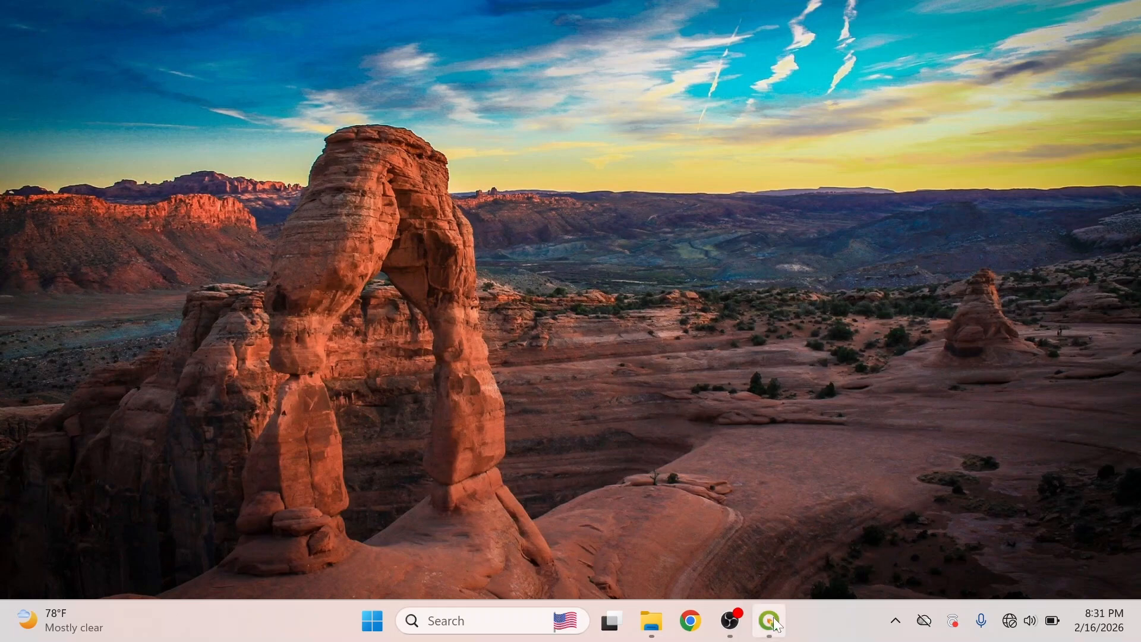
- Launch QGIS and start a new empty project
{"action": "mouse_move", "coordinate": [772, 618]}
{"action": "left_click", "coordinate": [777, 512]}
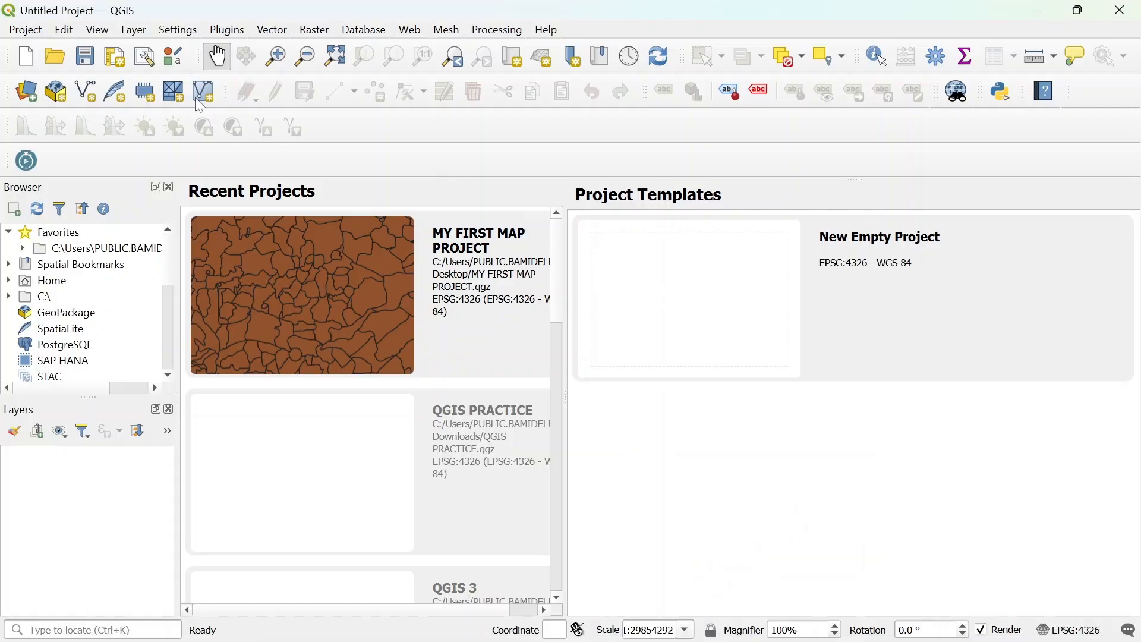
{"action": "left_click", "coordinate": [27, 30]}
{"action": "left_click", "coordinate": [42, 52]}
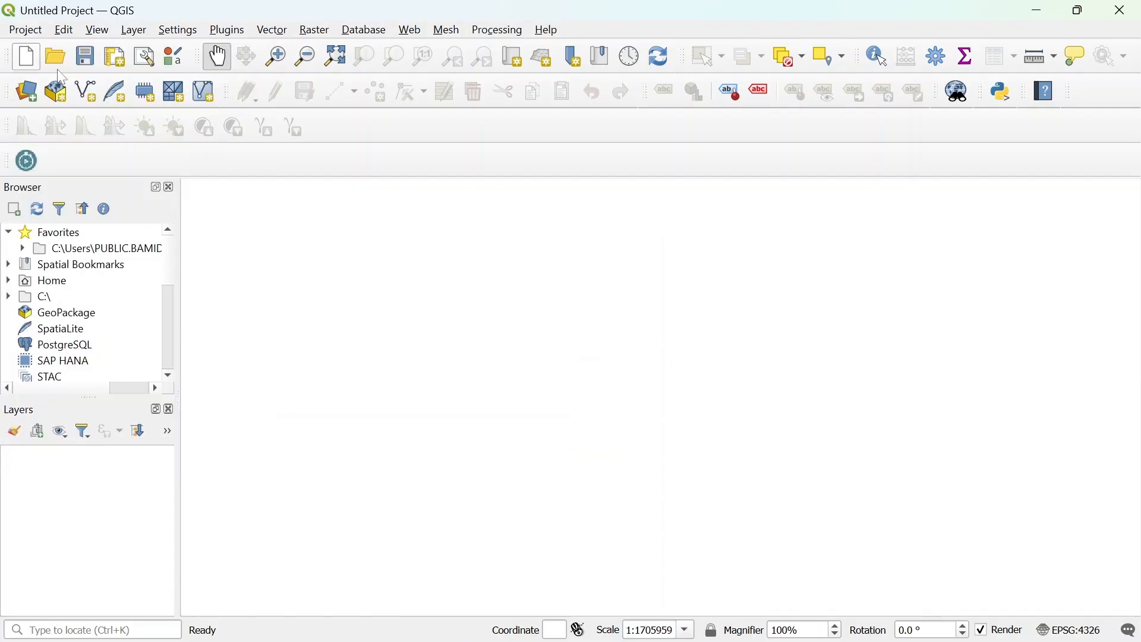
- Save the project to the Desktop as MY FIRST MAP PROJECT, replacing the existing file
{"action": "left_click", "coordinate": [27, 30]}
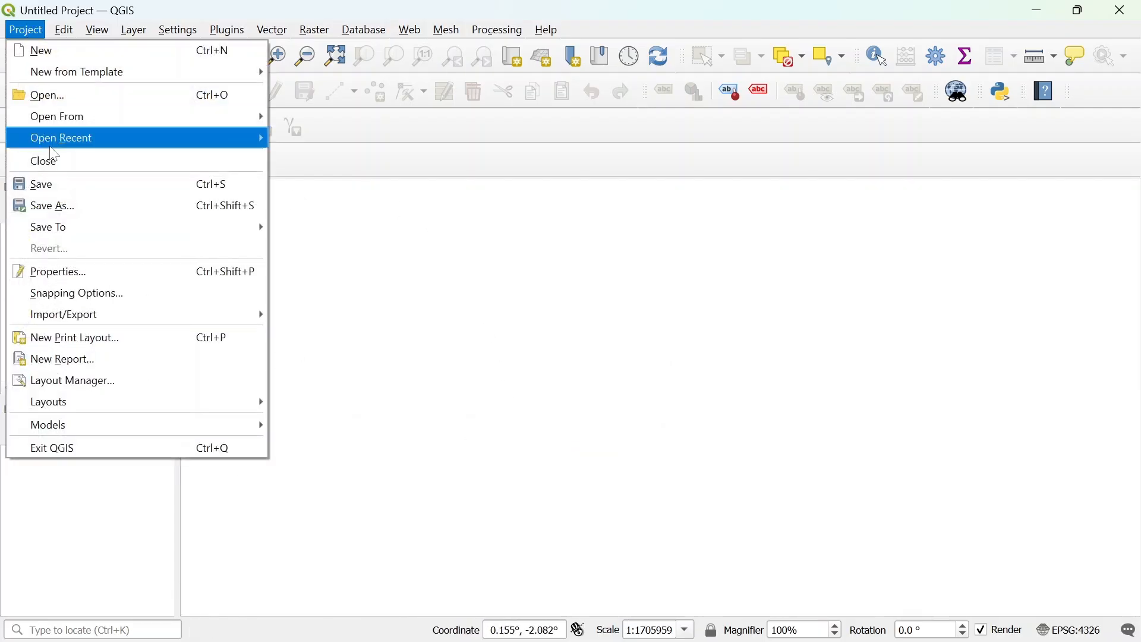
{"action": "left_click", "coordinate": [64, 196]}
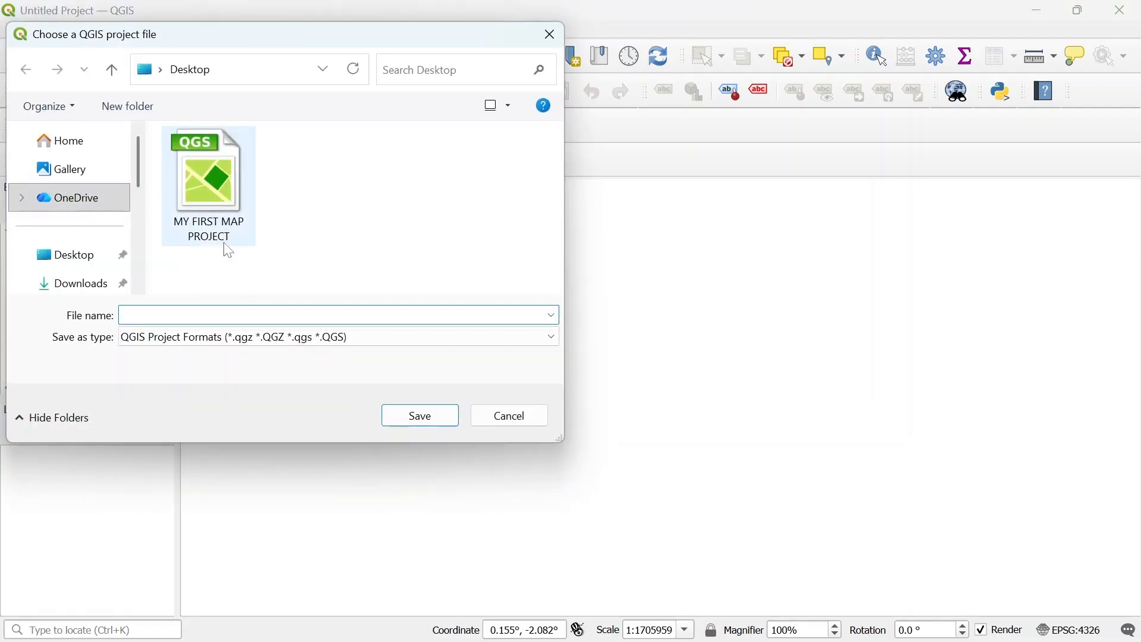
{"action": "left_click", "coordinate": [212, 196]}
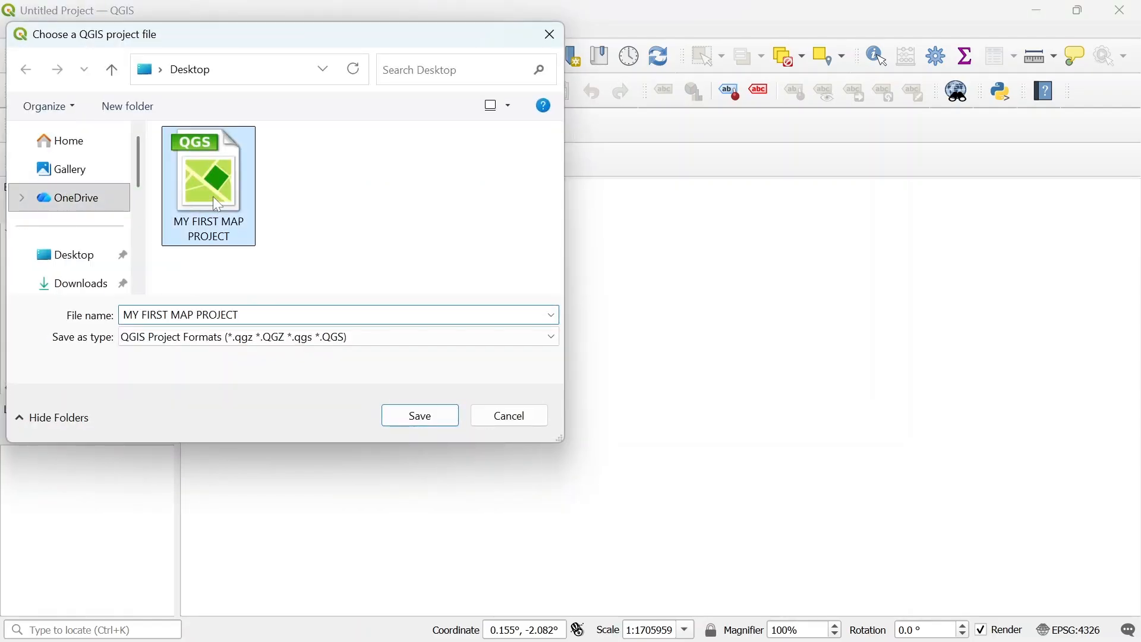
{"action": "left_click", "coordinate": [429, 423]}
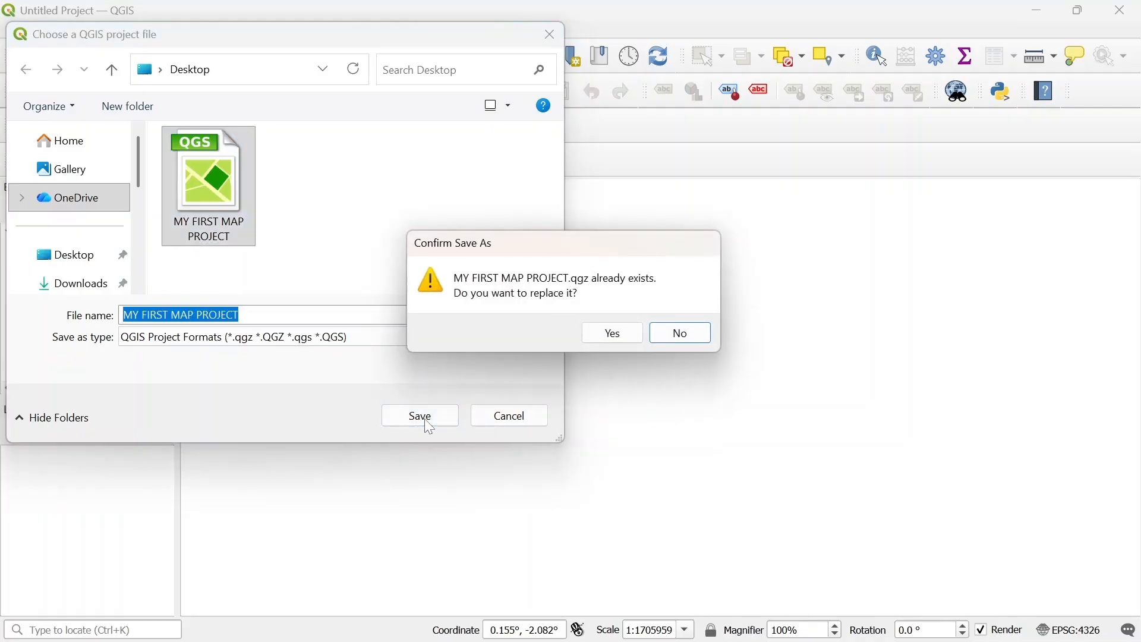
{"action": "left_click", "coordinate": [612, 331]}
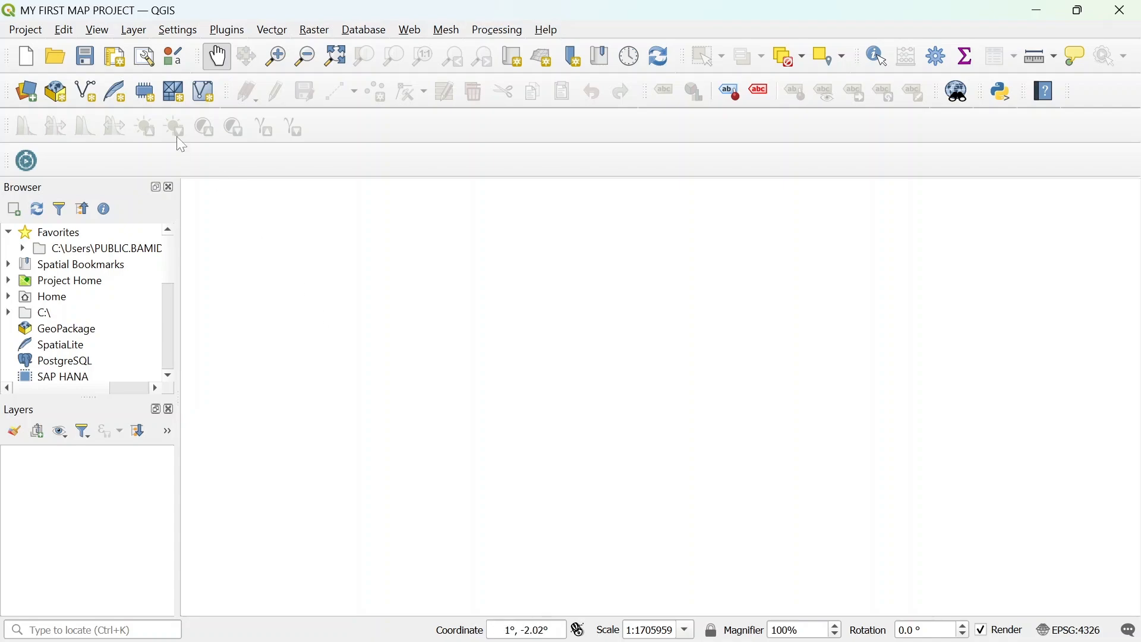
- Open the Add Vector Layer dialog and browse into the Downloads\NGA_adm folder
{"action": "left_click", "coordinate": [138, 32]}
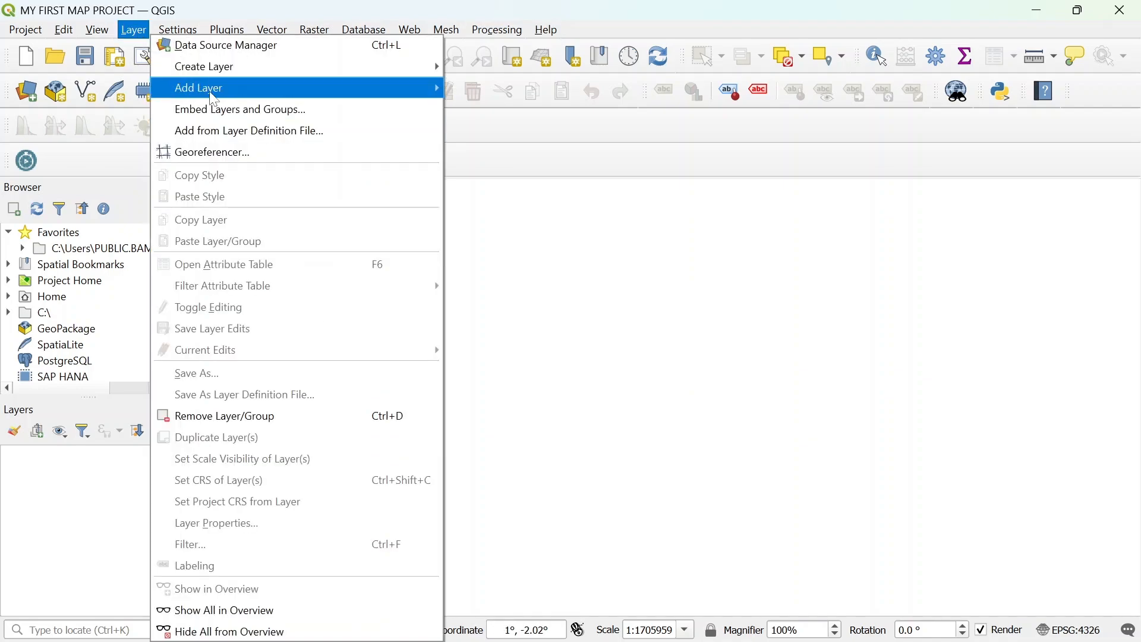
{"action": "mouse_move", "coordinate": [249, 88]}
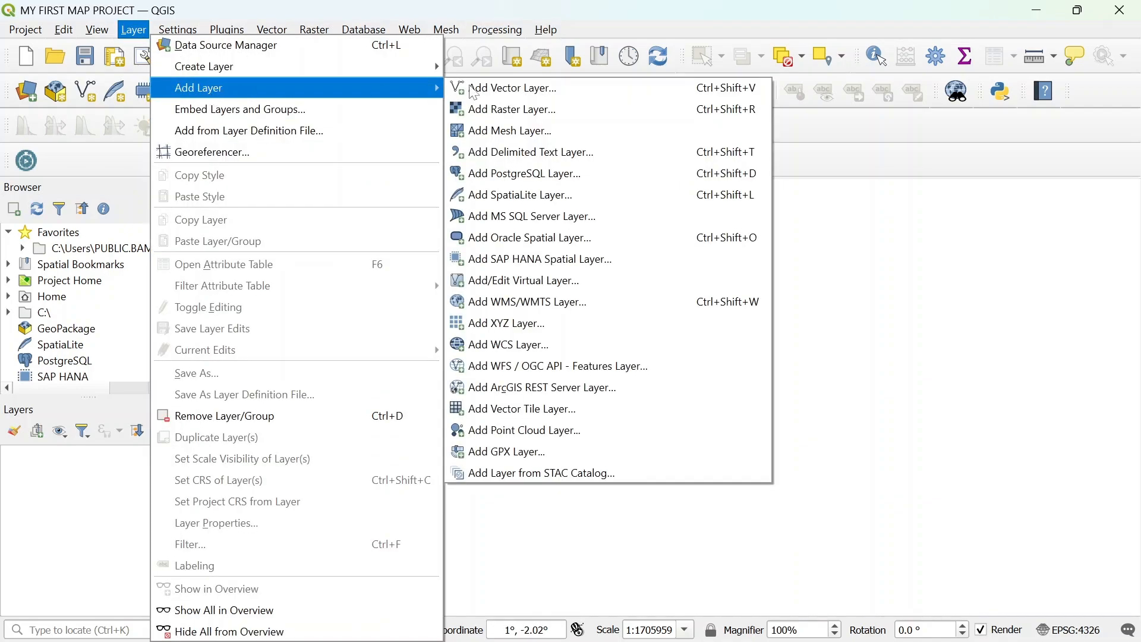
{"action": "left_click", "coordinate": [557, 93]}
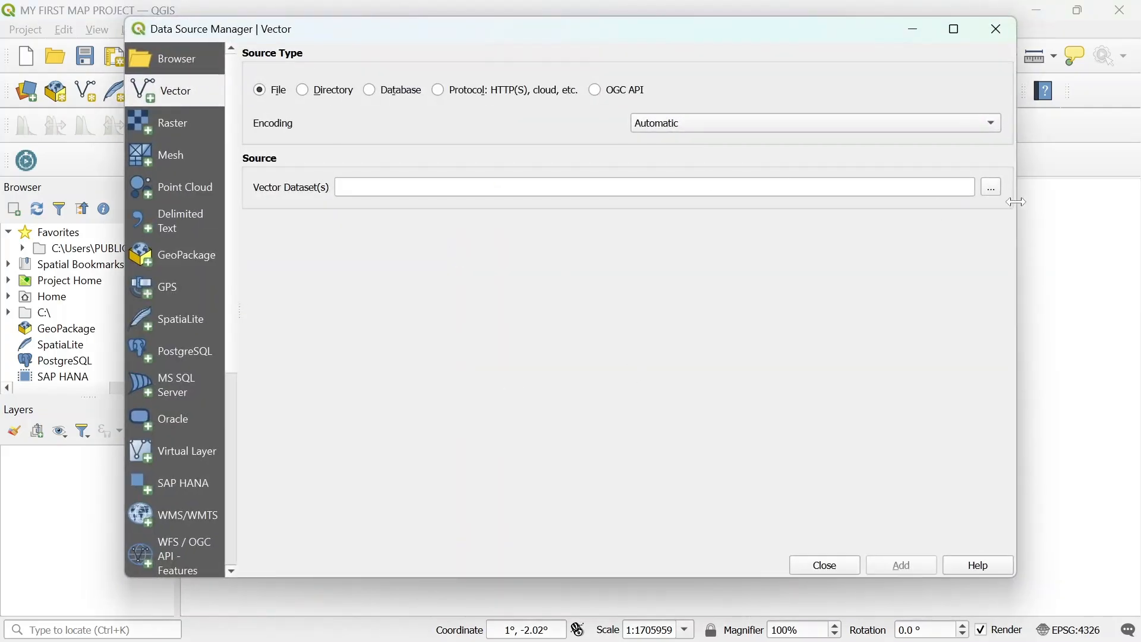
{"action": "left_click", "coordinate": [992, 189]}
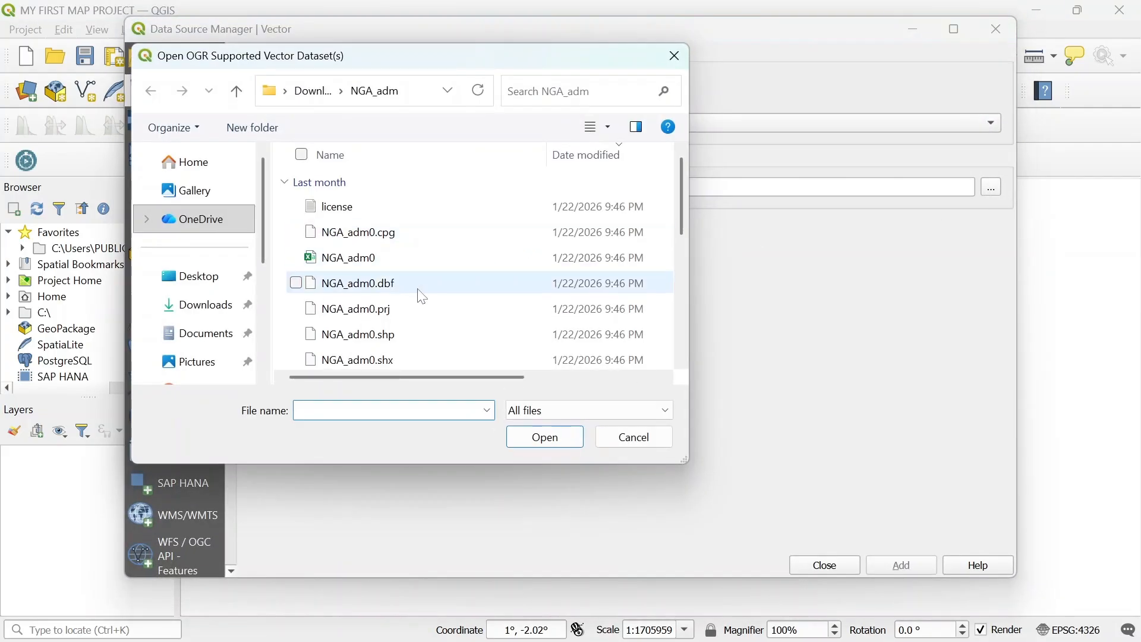
{"action": "left_click", "coordinate": [206, 304]}
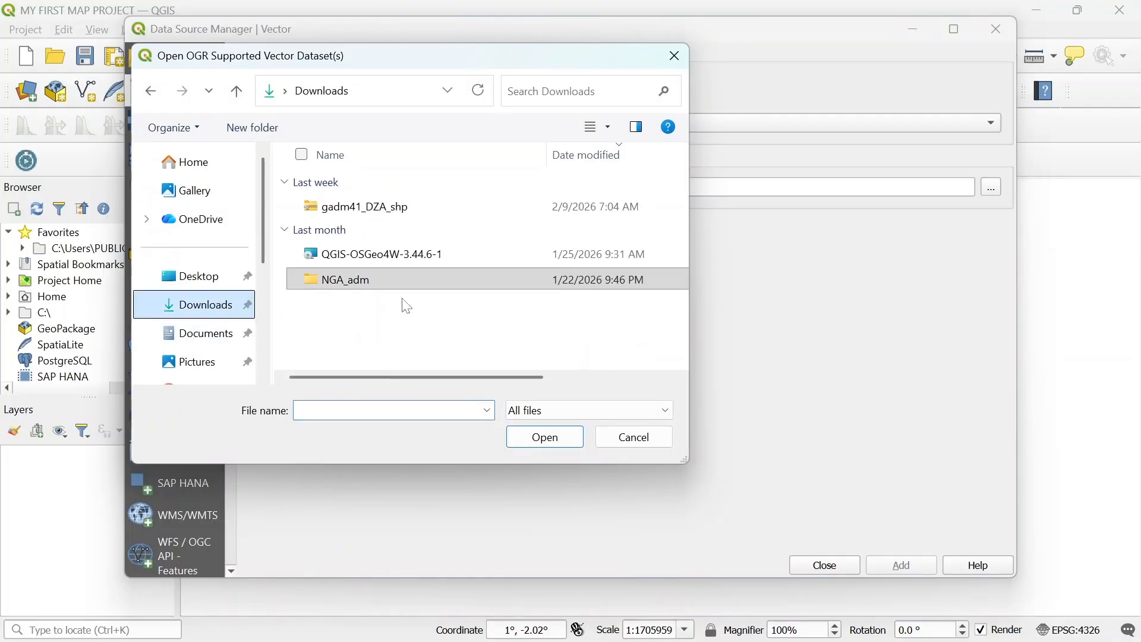
{"action": "left_click", "coordinate": [419, 282]}
{"action": "double_click", "coordinate": [418, 285]}
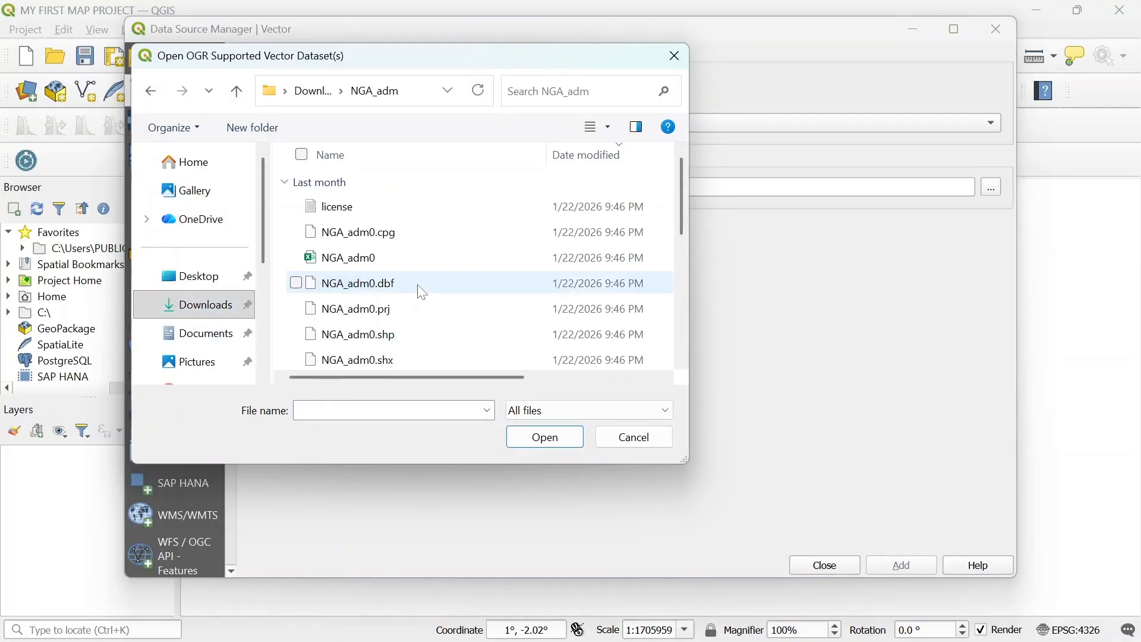
- Select NGA_adm0.shp, NGA_adm1.shp and NGA_adm2.shp and add them to the map as vector layers
{"action": "left_click", "coordinate": [394, 343]}
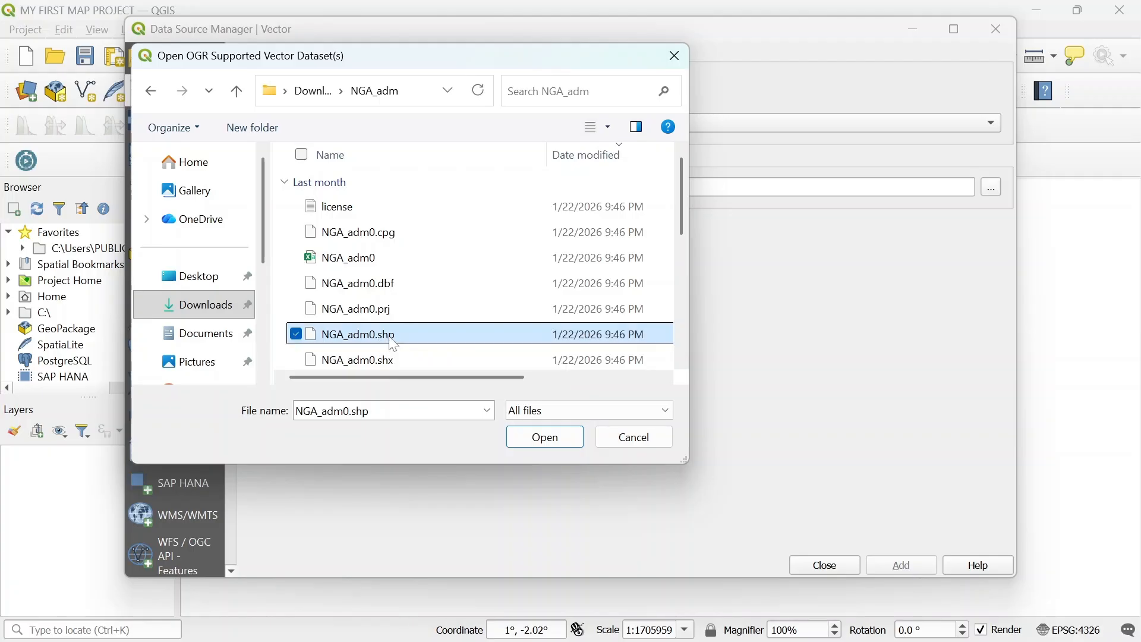
{"action": "left_click_drag", "start_coordinate": [681, 196], "coordinate": [670, 272]}
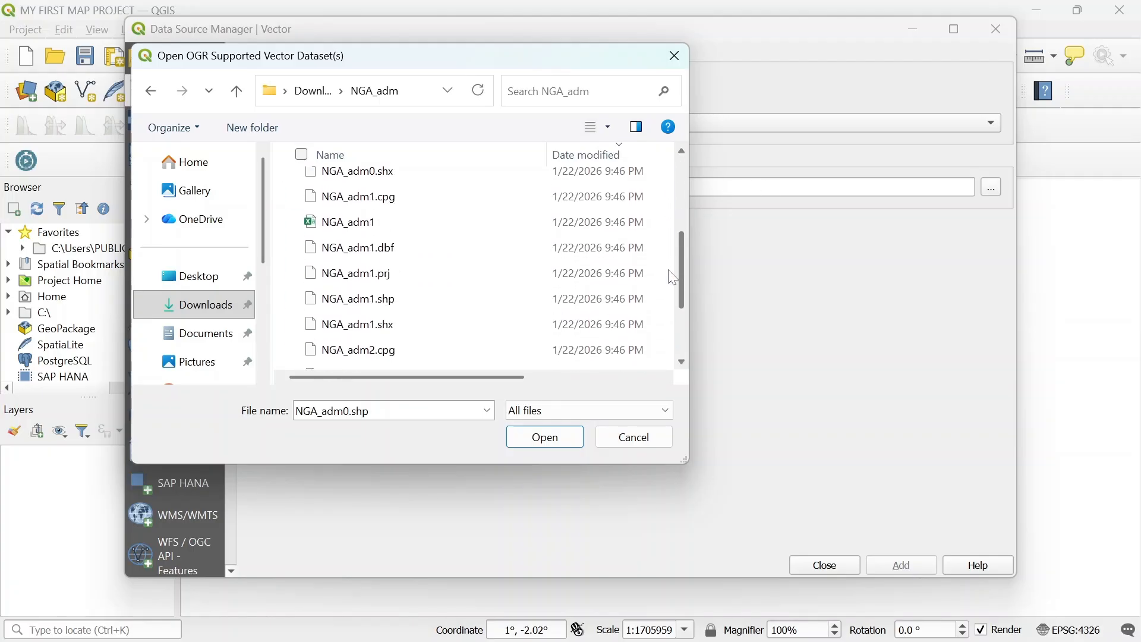
{"action": "left_click", "coordinate": [447, 274], "text": "ctrl"}
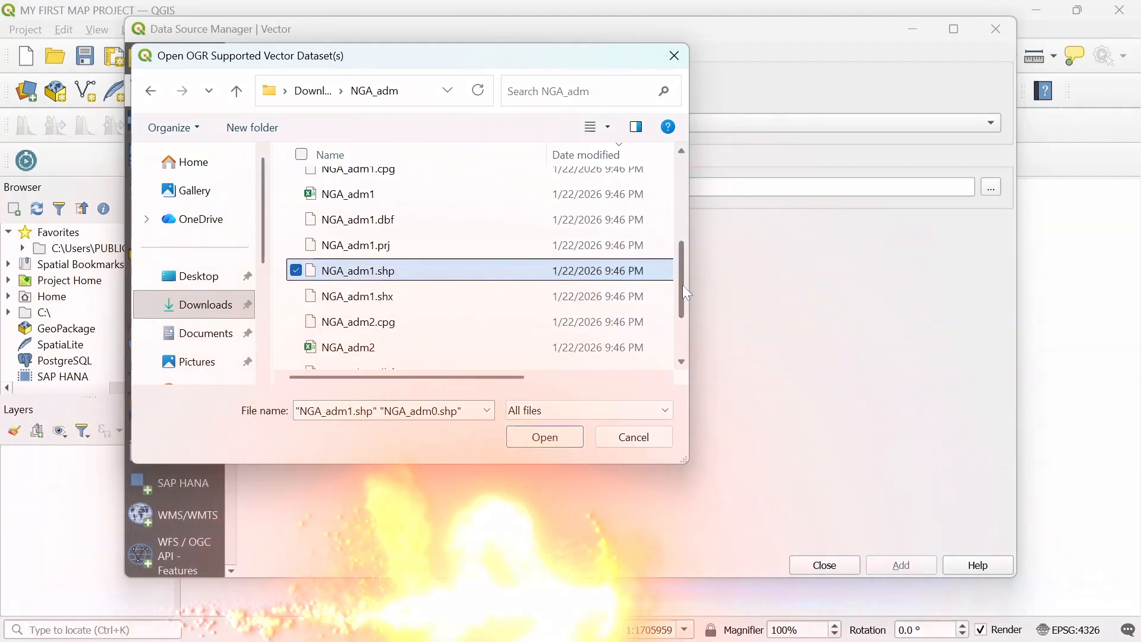
{"action": "scroll", "coordinate": [614, 338], "scroll_direction": "down", "scroll_amount": 3}
{"action": "left_click", "coordinate": [481, 331], "text": "ctrl"}
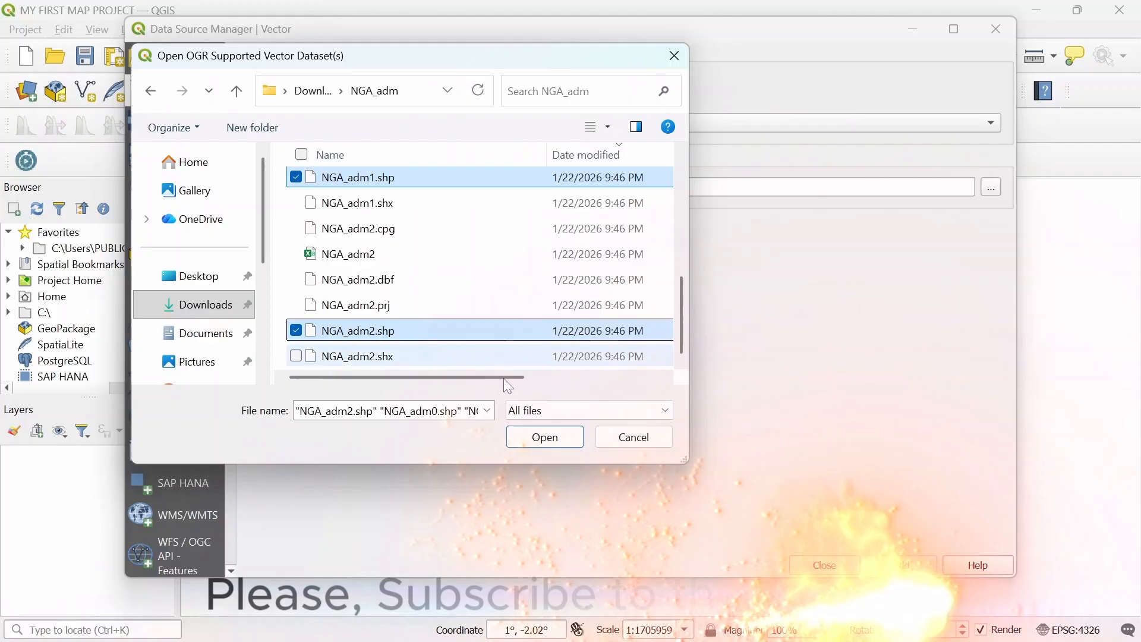
{"action": "left_click", "coordinate": [544, 440]}
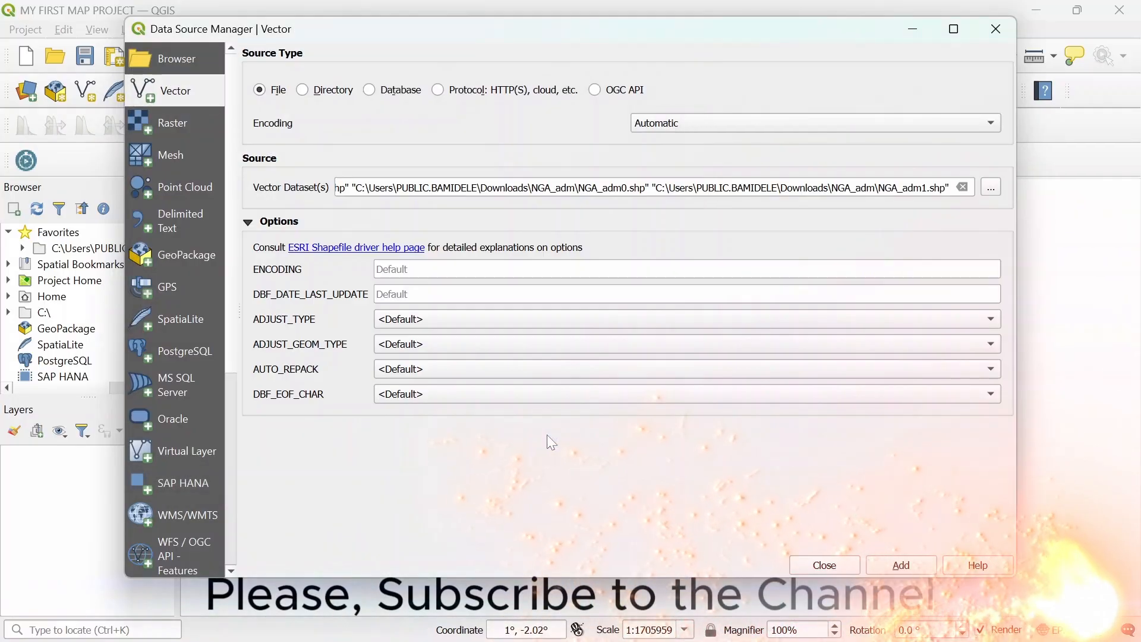
{"action": "left_click", "coordinate": [900, 565]}
{"action": "left_click", "coordinate": [813, 566]}
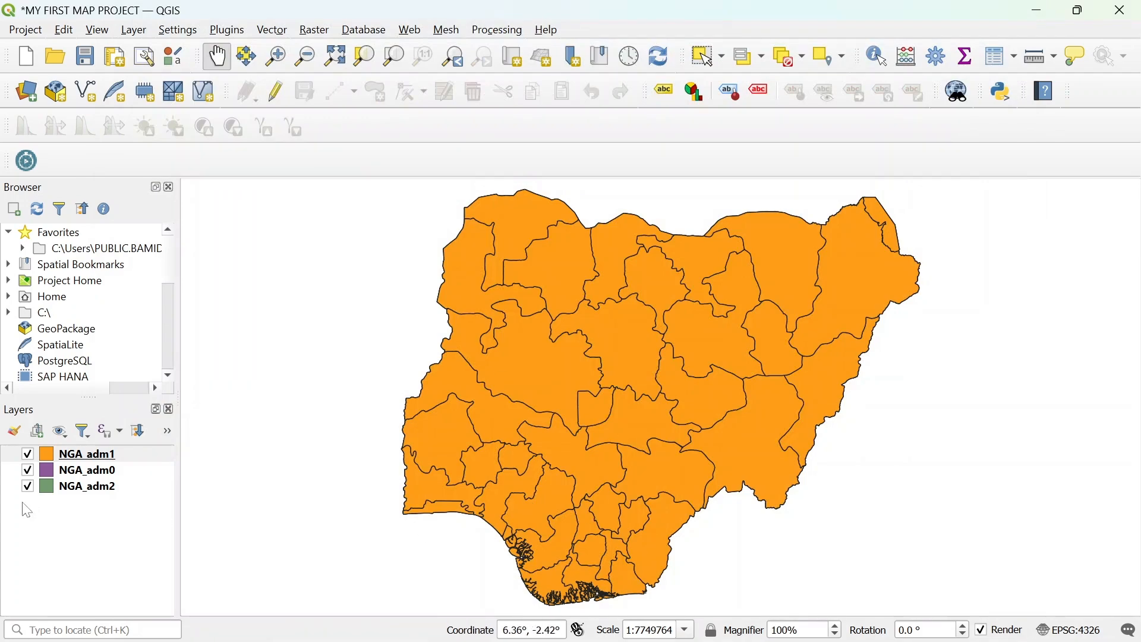
- Move NGA_adm0 to the top of the layer list and display only that layer
{"action": "left_click", "coordinate": [28, 455]}
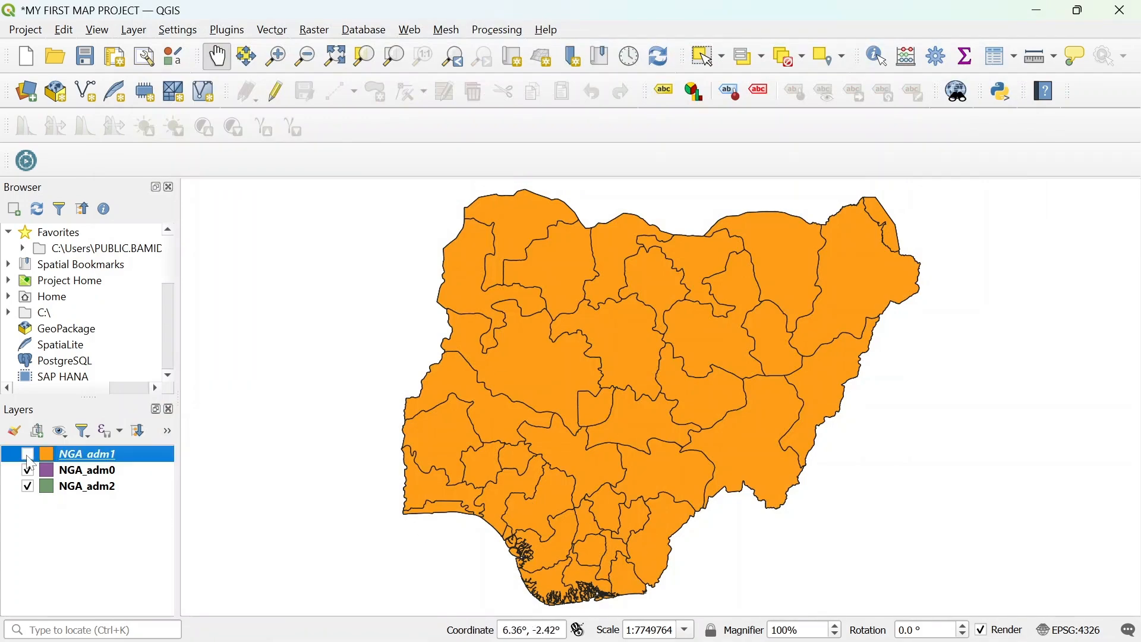
{"action": "left_click", "coordinate": [27, 471]}
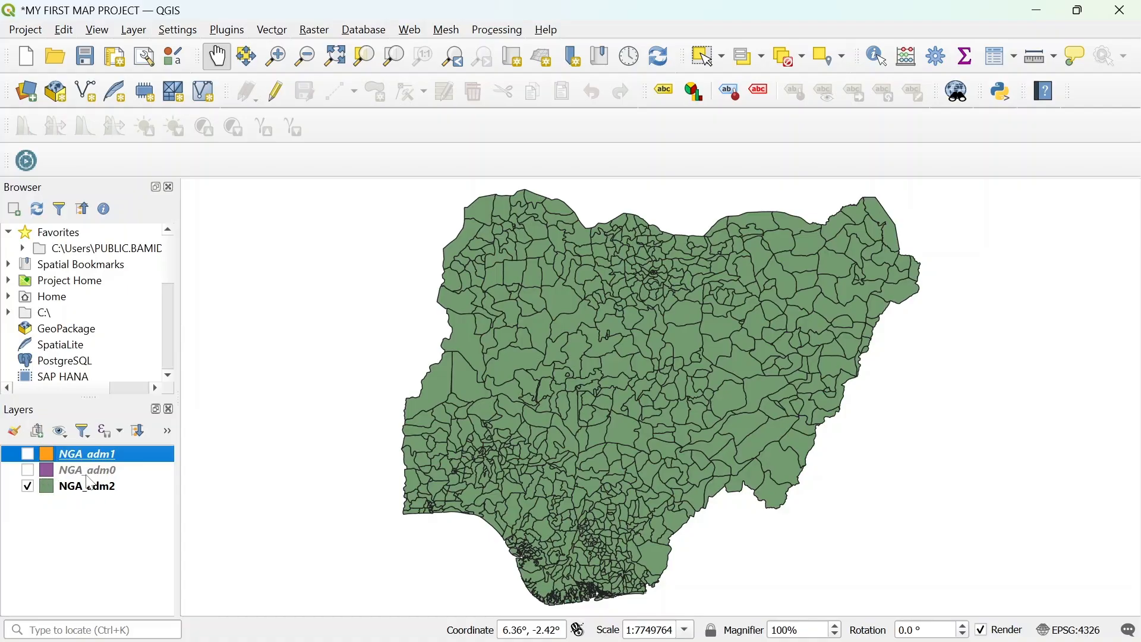
{"action": "left_click_drag", "start_coordinate": [92, 476], "coordinate": [98, 454]}
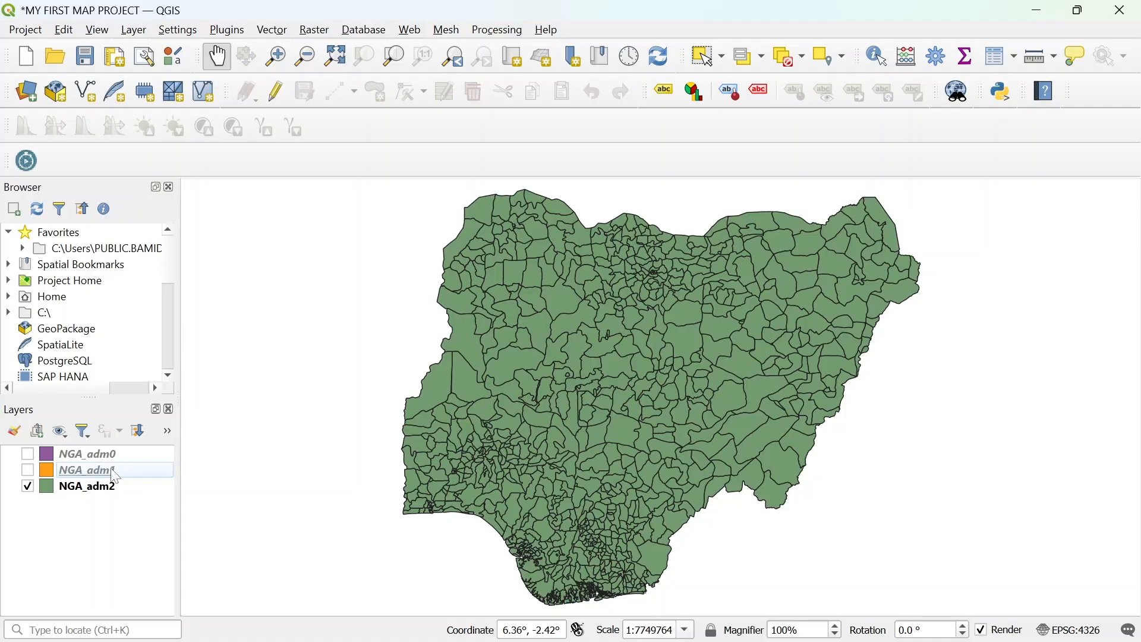
{"action": "left_click", "coordinate": [27, 487]}
{"action": "left_click", "coordinate": [27, 455]}
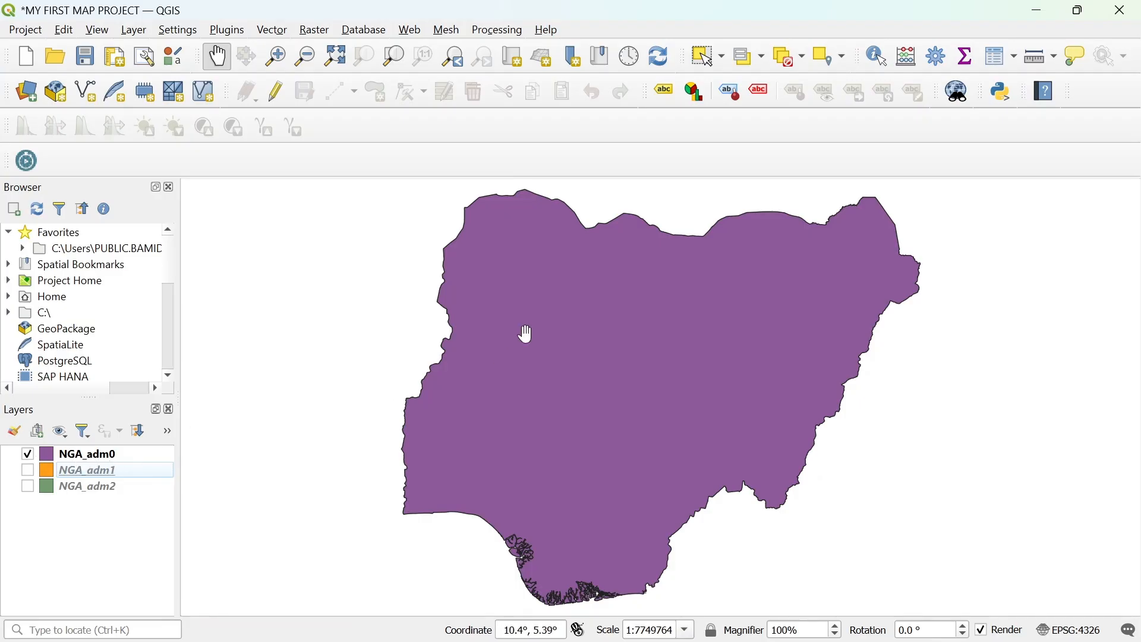
- Remove the NGA_adm0 layer from the project
{"action": "left_click", "coordinate": [122, 458]}
{"action": "right_click", "coordinate": [124, 462]}
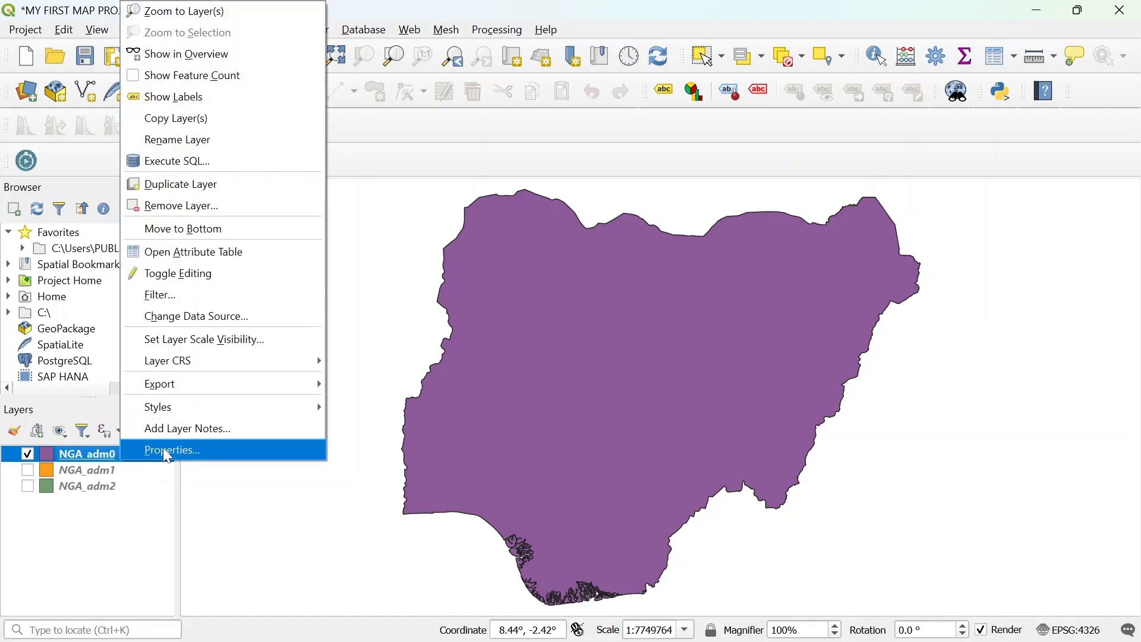
{"action": "left_click", "coordinate": [178, 208]}
{"action": "left_click", "coordinate": [543, 355]}
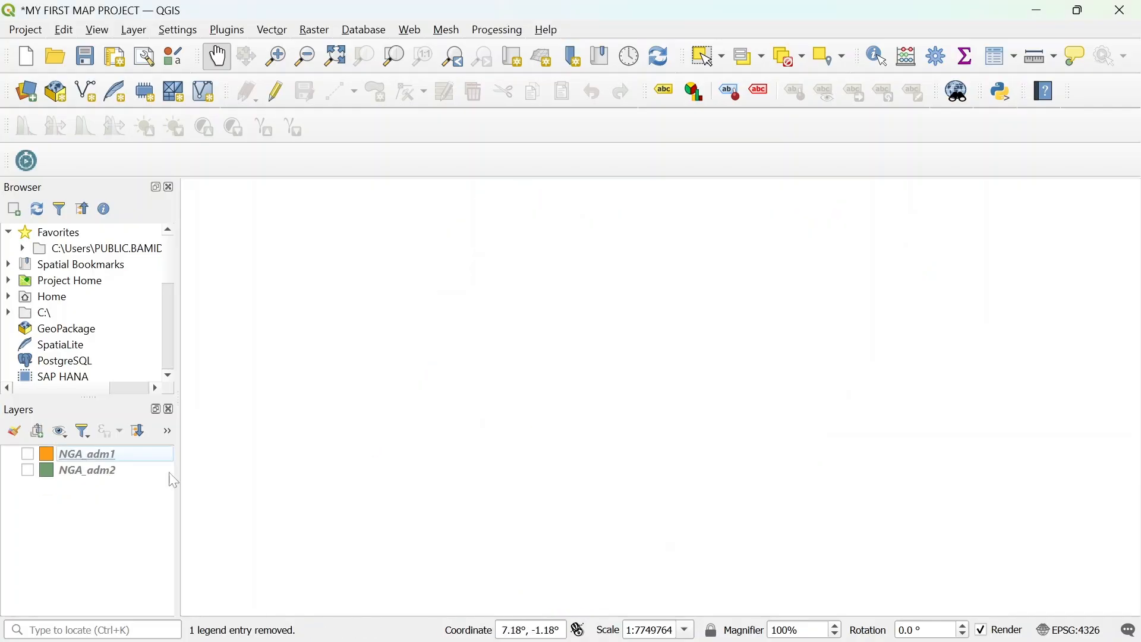
- Show NGA_adm1 and change its simple fill colour to teal in the layer's symbology
{"action": "left_click", "coordinate": [28, 454]}
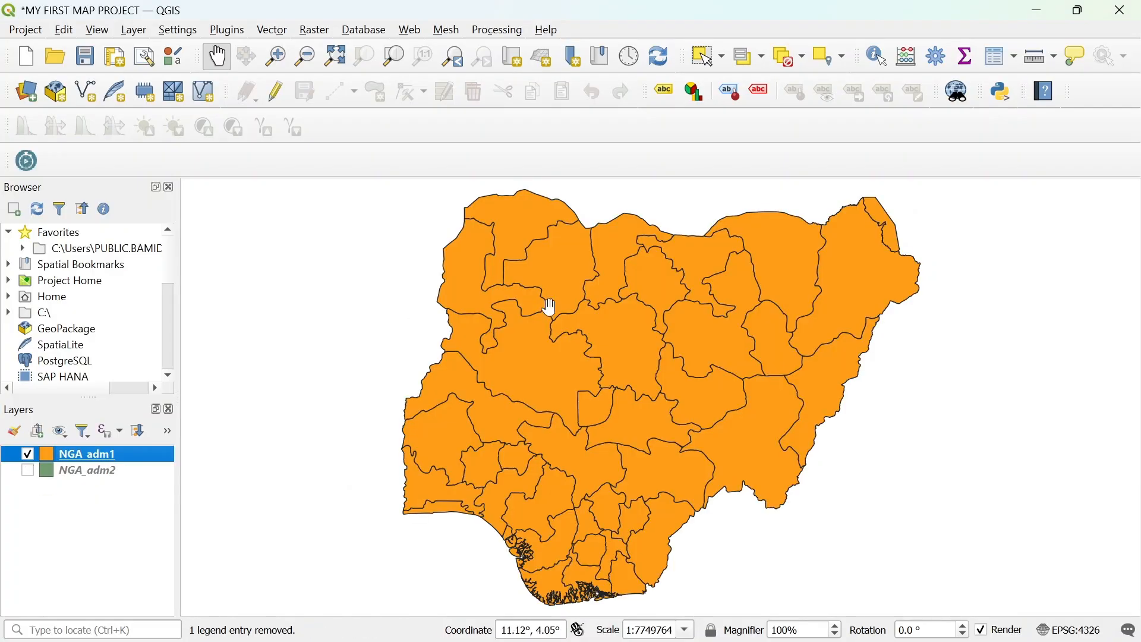
{"action": "right_click", "coordinate": [87, 454]}
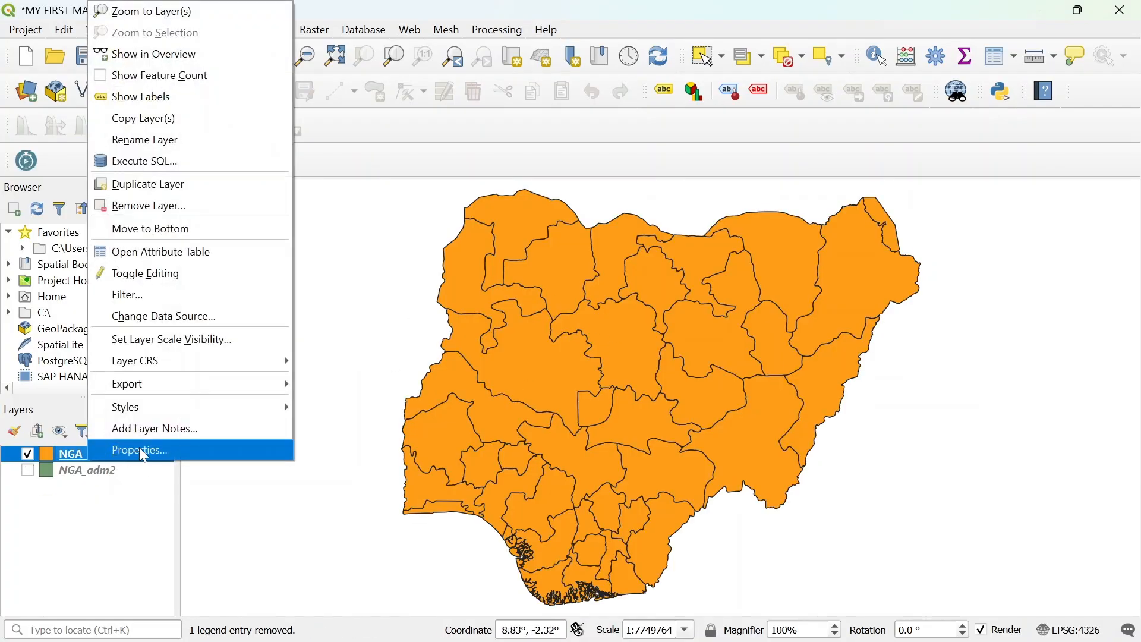
{"action": "left_click", "coordinate": [139, 447]}
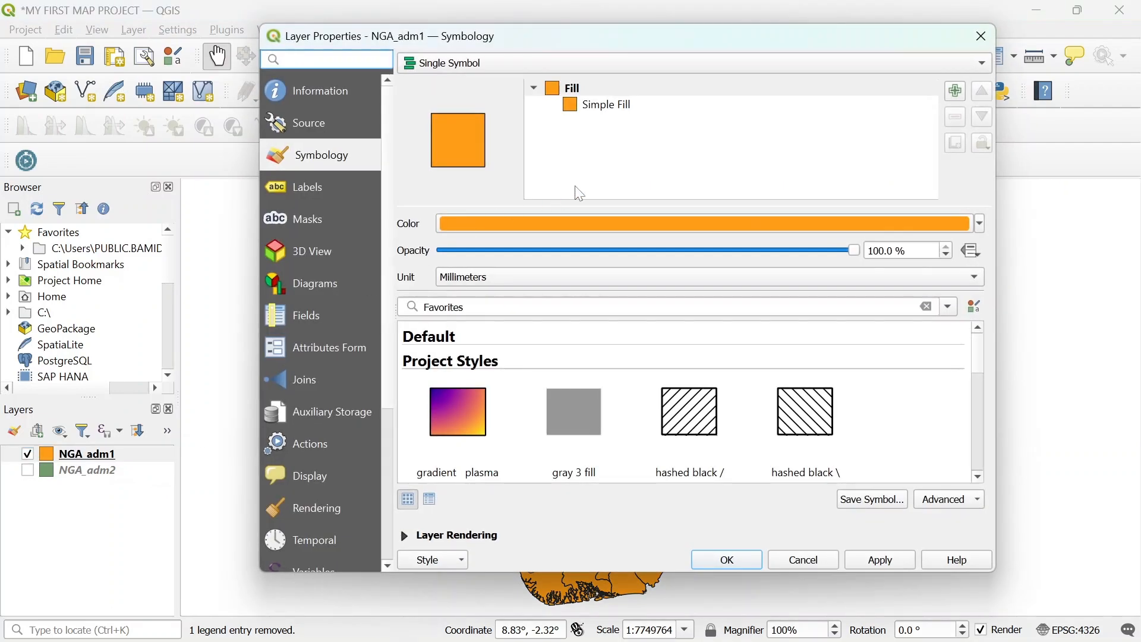
{"action": "left_click", "coordinate": [640, 116]}
{"action": "left_click", "coordinate": [939, 256]}
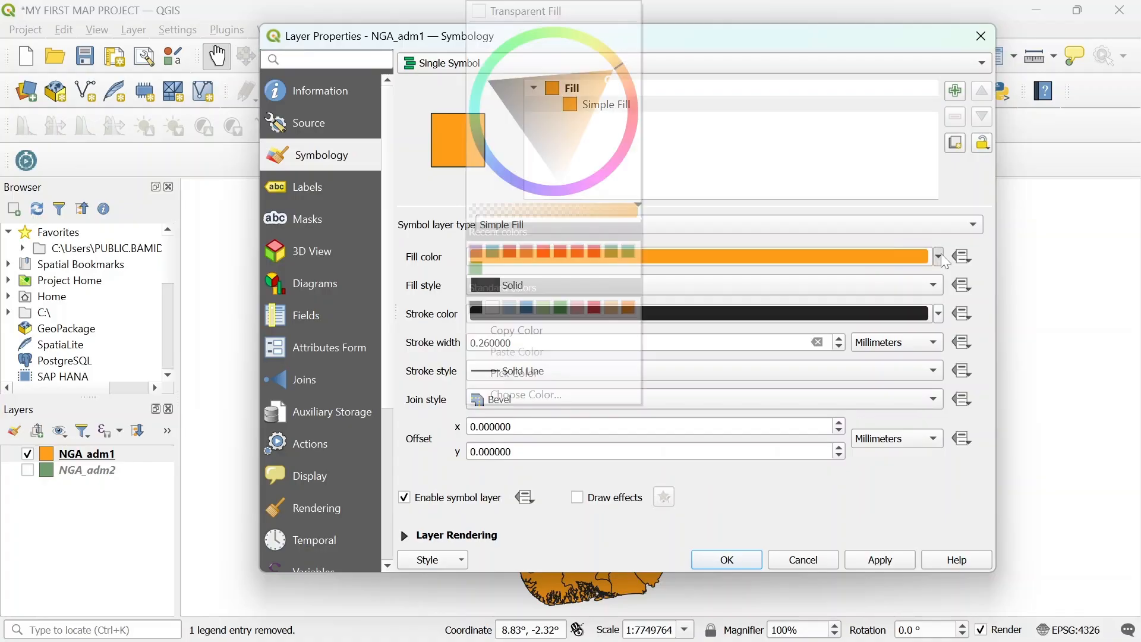
{"action": "left_click", "coordinate": [629, 251]}
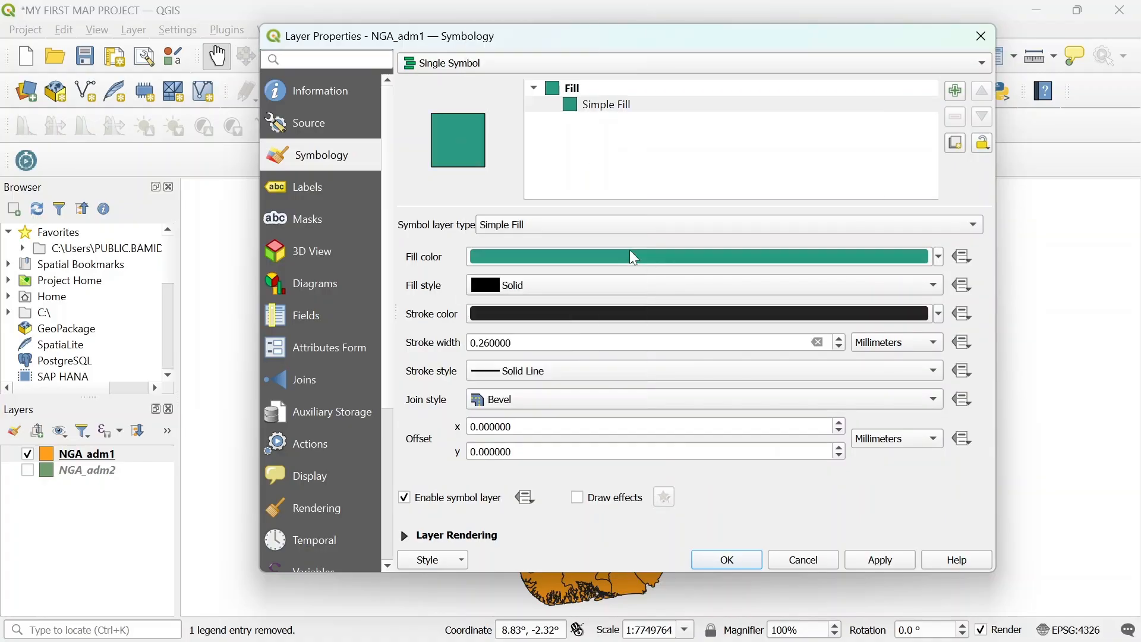
{"action": "left_click", "coordinate": [879, 560]}
{"action": "left_click", "coordinate": [736, 560]}
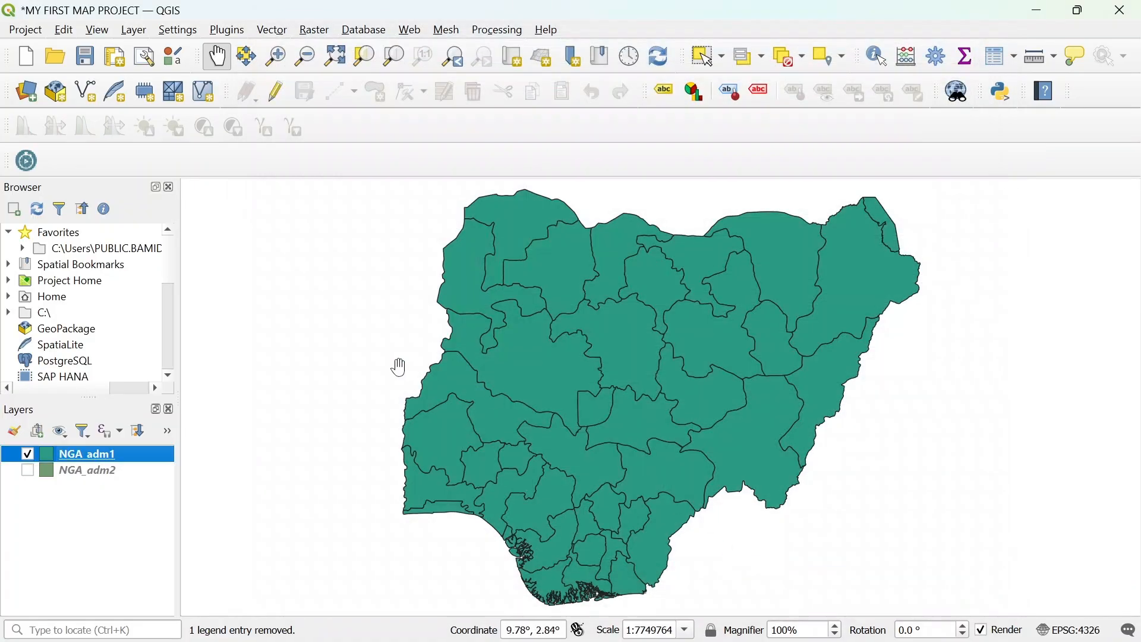
- Turn on single labels for the NGA_adm1 layer, using the NAME_1 field as the label value
{"action": "right_click", "coordinate": [137, 459]}
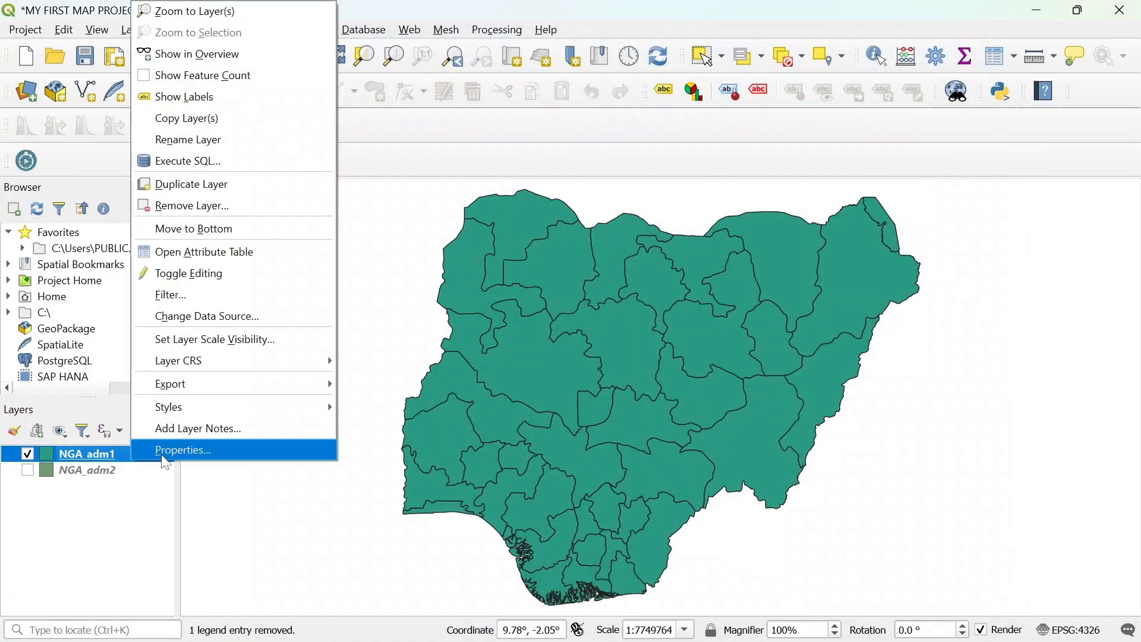
{"action": "left_click", "coordinate": [169, 452]}
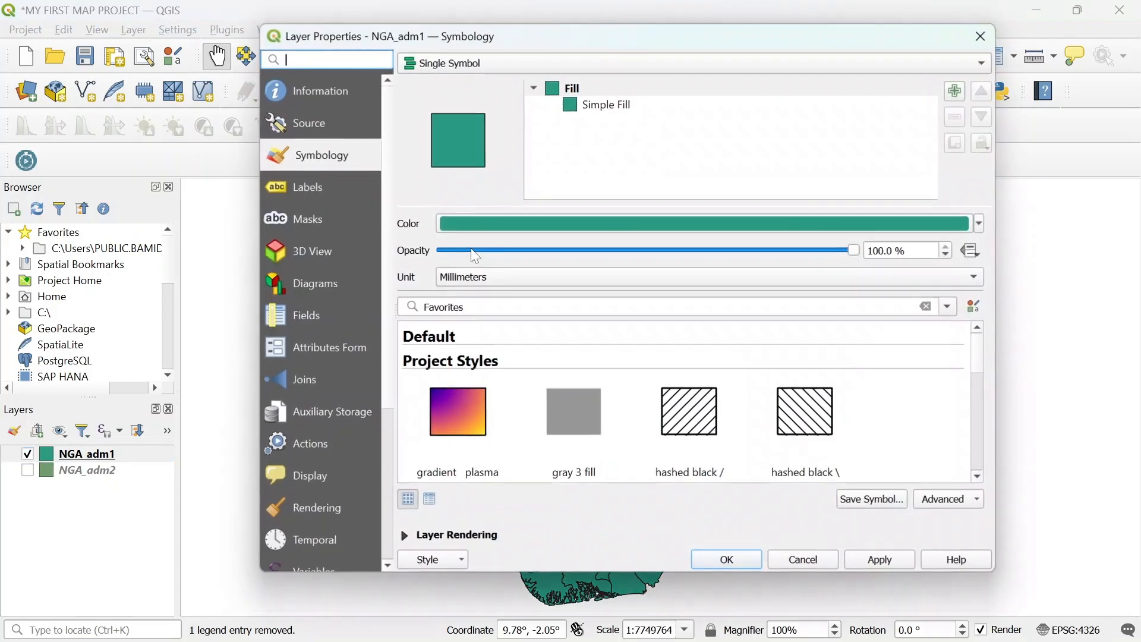
{"action": "left_click", "coordinate": [315, 188]}
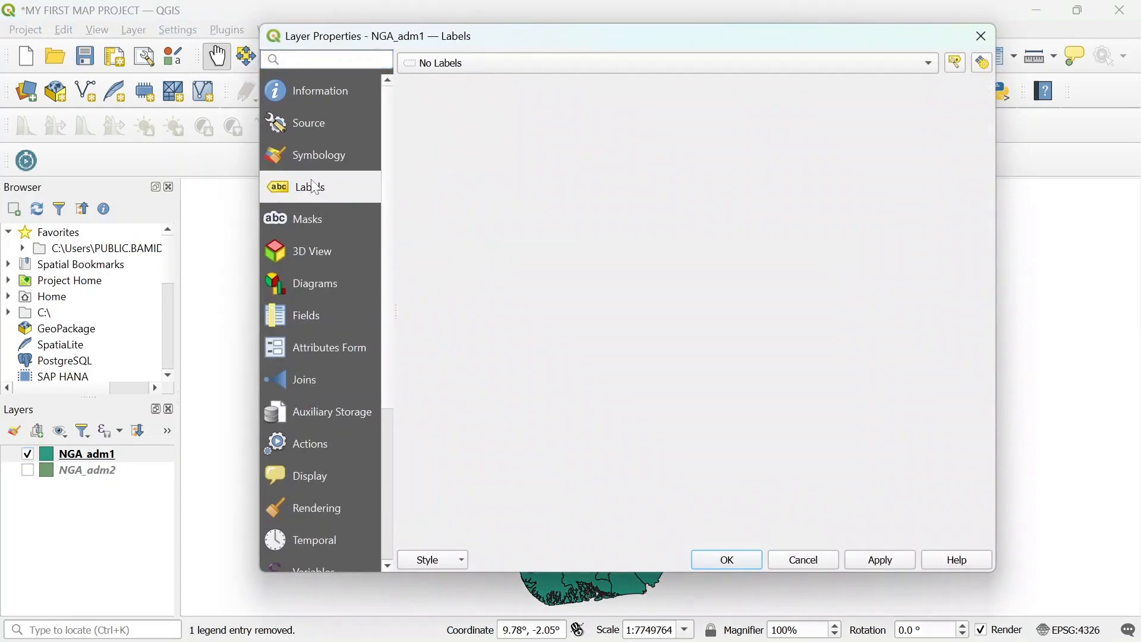
{"action": "left_click", "coordinate": [515, 66]}
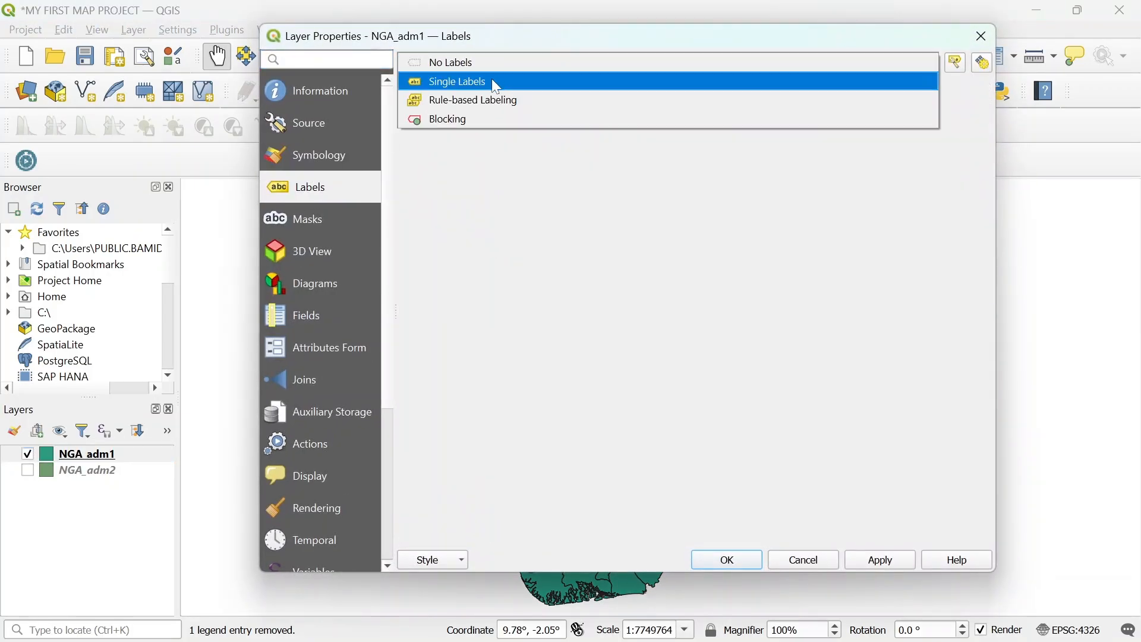
{"action": "left_click", "coordinate": [491, 79]}
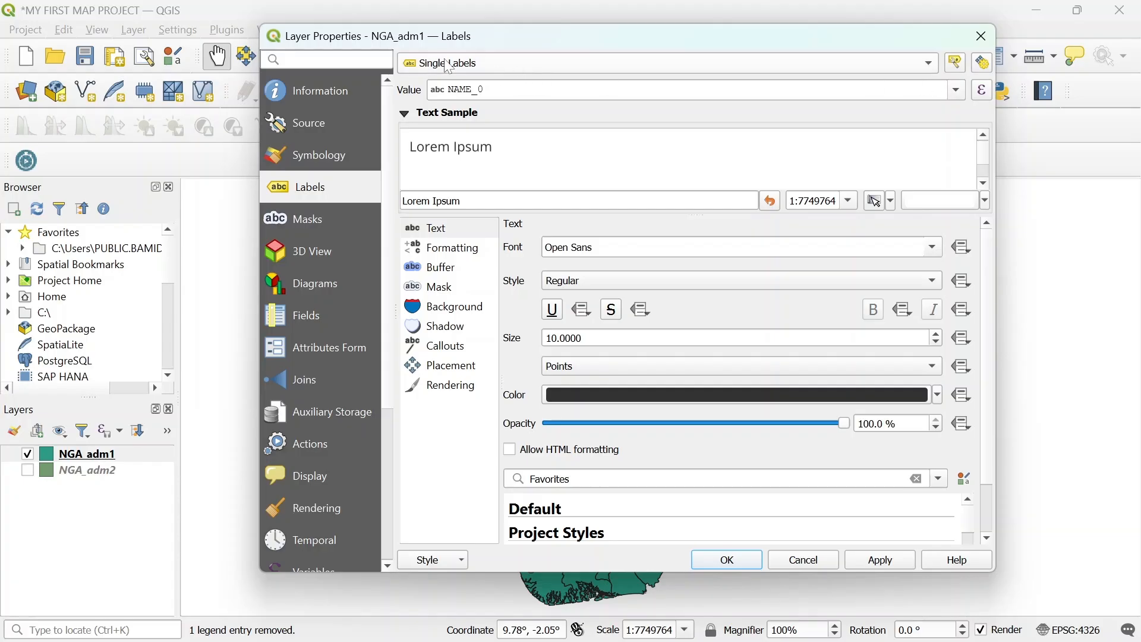
{"action": "left_click", "coordinate": [959, 92]}
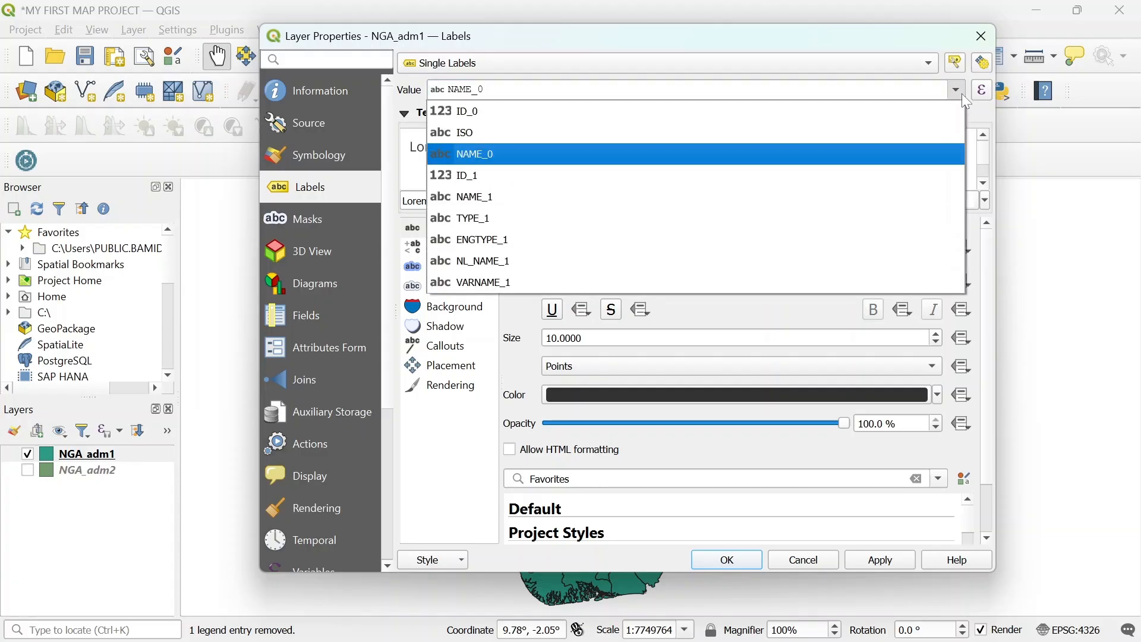
{"action": "left_click", "coordinate": [667, 199]}
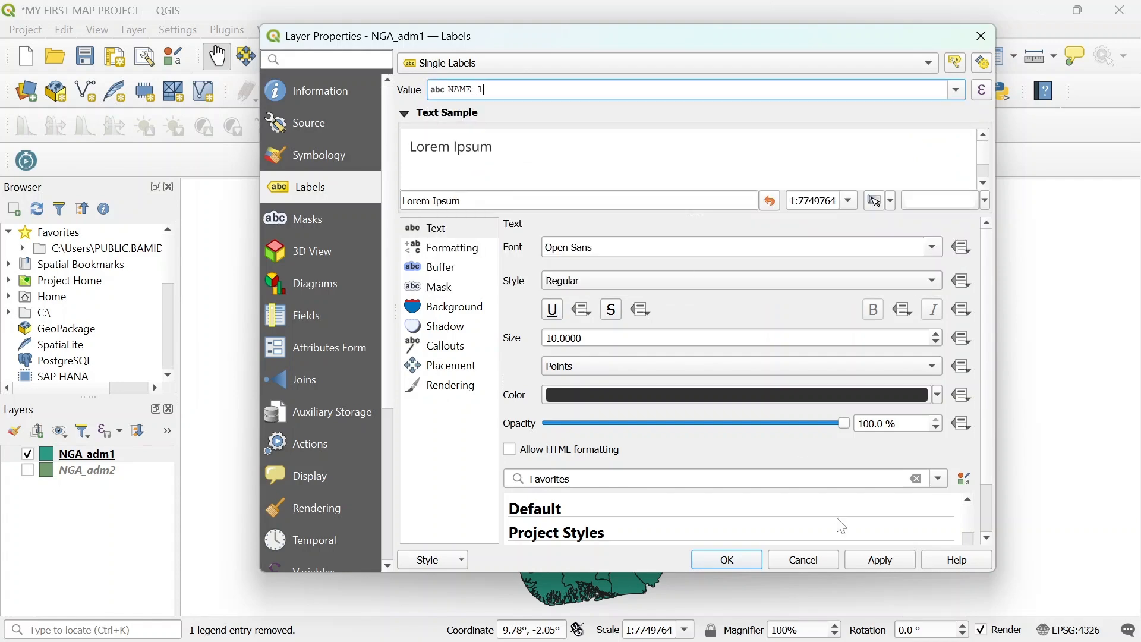
{"action": "left_click", "coordinate": [880, 564]}
{"action": "left_click", "coordinate": [737, 558]}
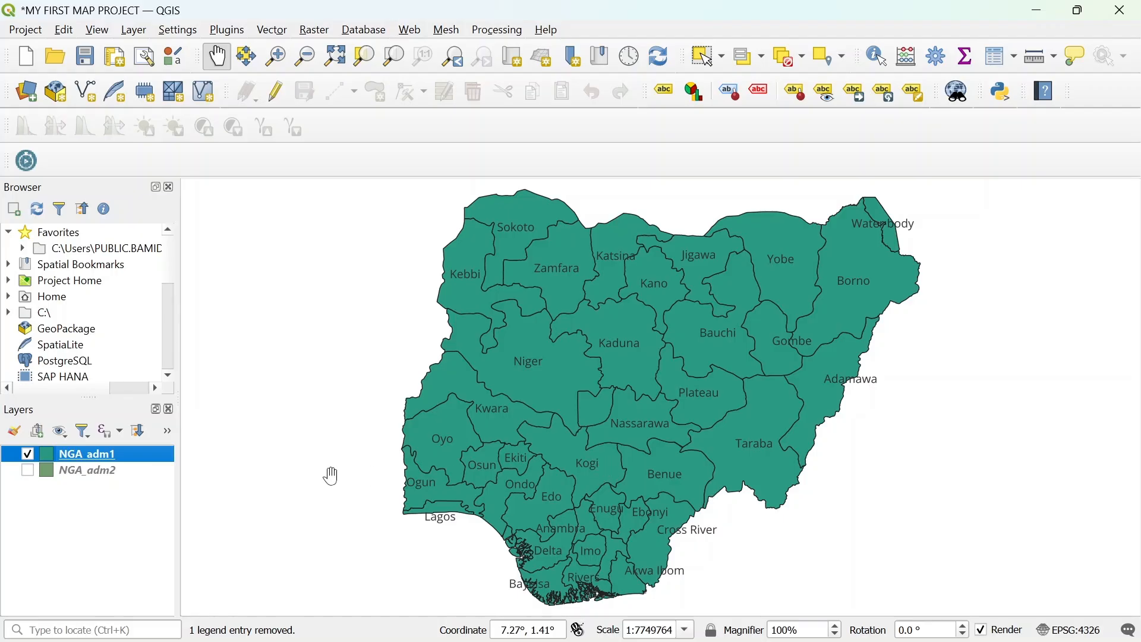
- Format the NGA_adm1 labels in Times New Roman, Bold style, at size 12 points
{"action": "right_click", "coordinate": [125, 463]}
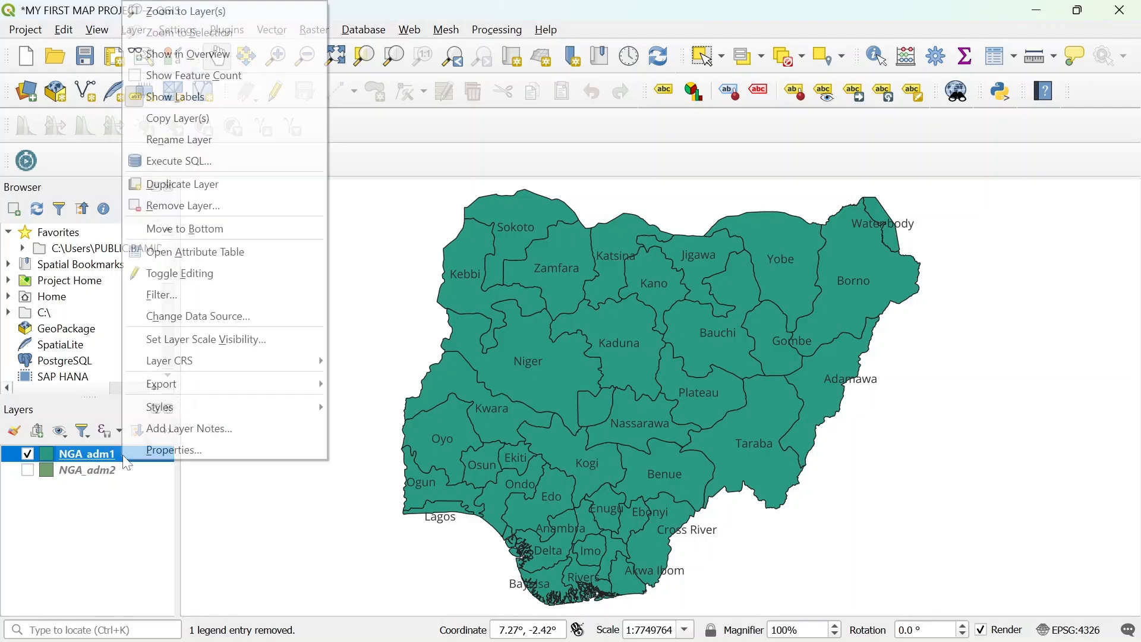
{"action": "left_click", "coordinate": [160, 448]}
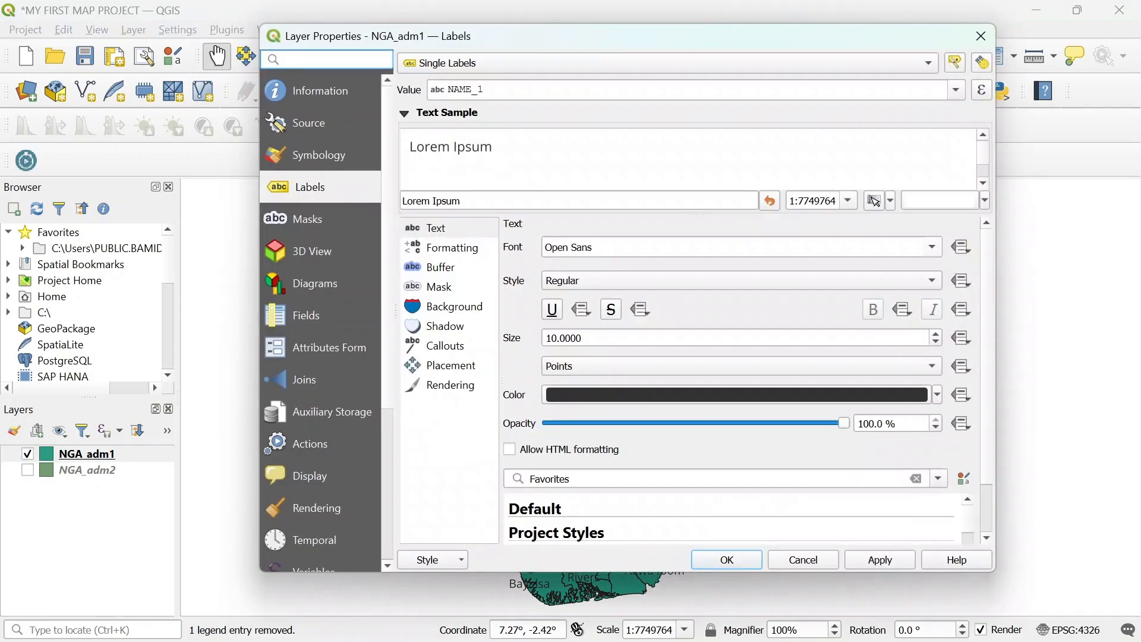
{"action": "left_click", "coordinate": [933, 248]}
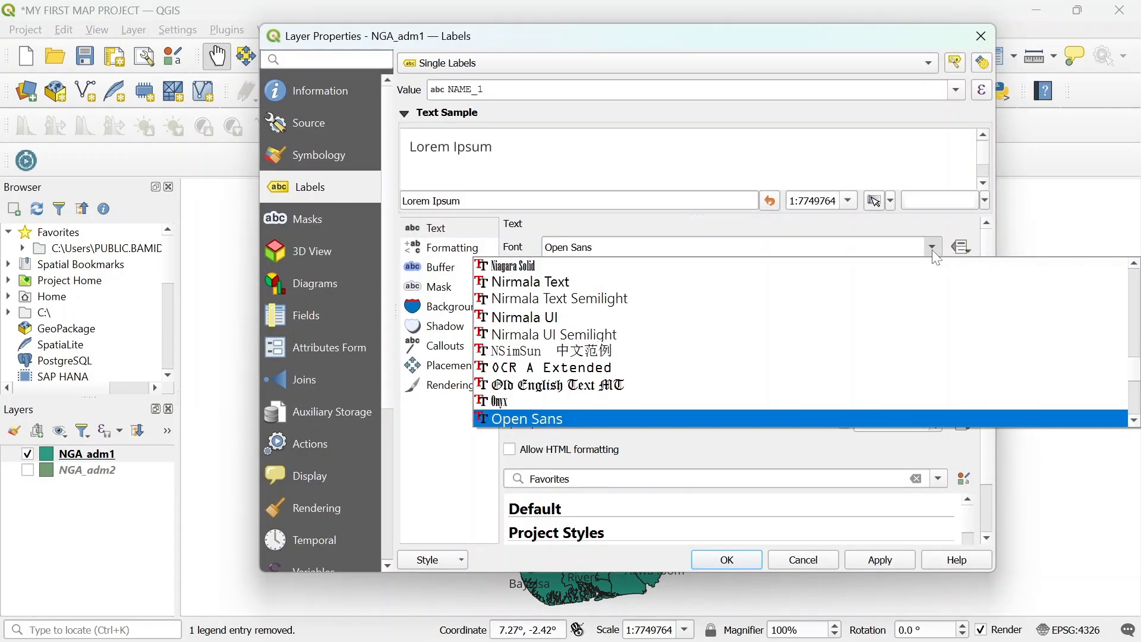
{"action": "type", "text": "times"}
{"action": "key", "text": "Return"}
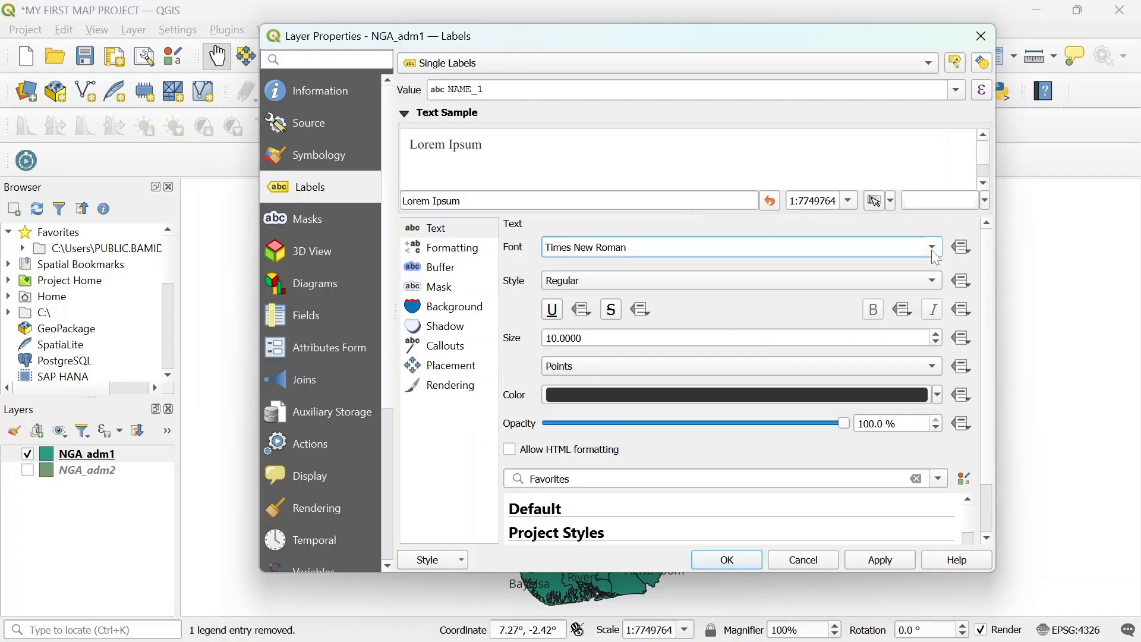
{"action": "left_click", "coordinate": [883, 286]}
{"action": "left_click", "coordinate": [746, 305]}
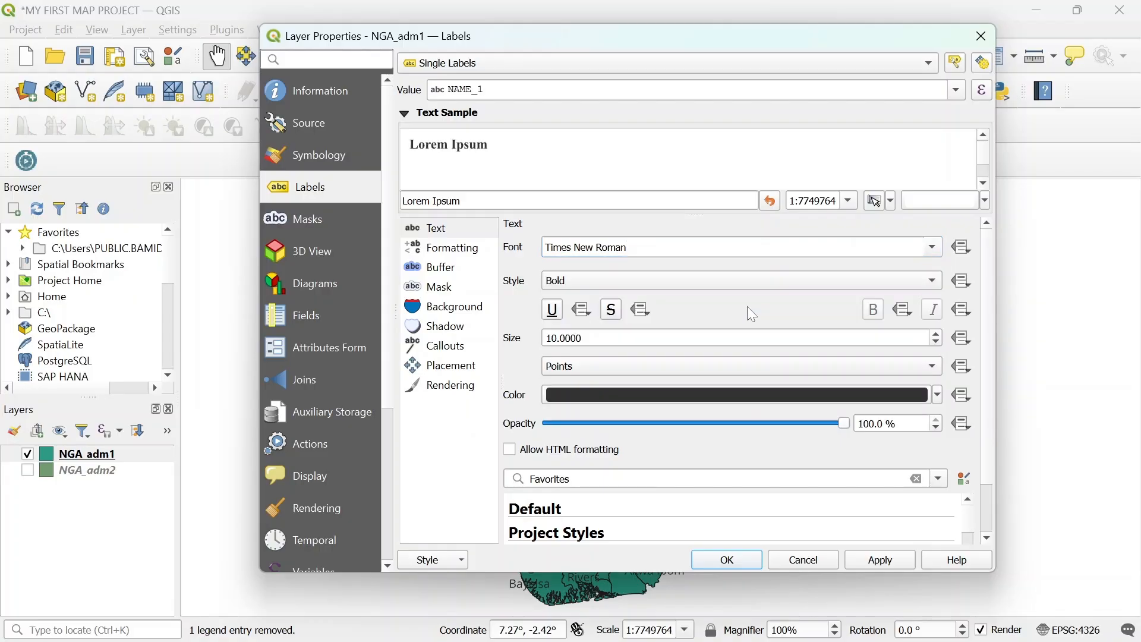
{"action": "left_click", "coordinate": [936, 334]}
{"action": "left_click", "coordinate": [935, 334]}
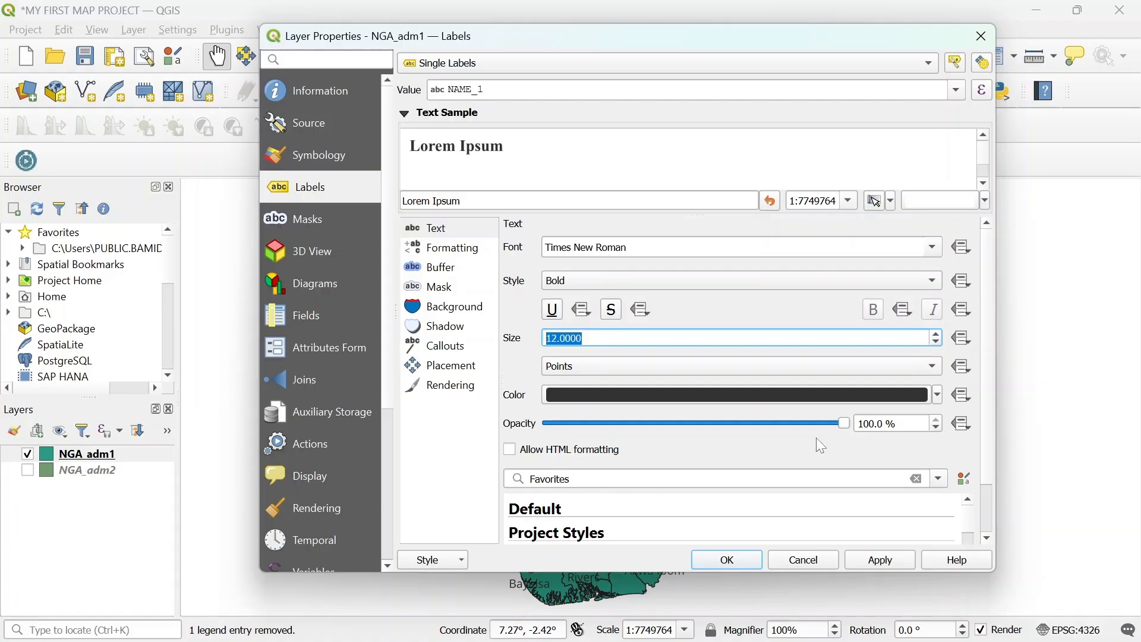
{"action": "left_click", "coordinate": [884, 561]}
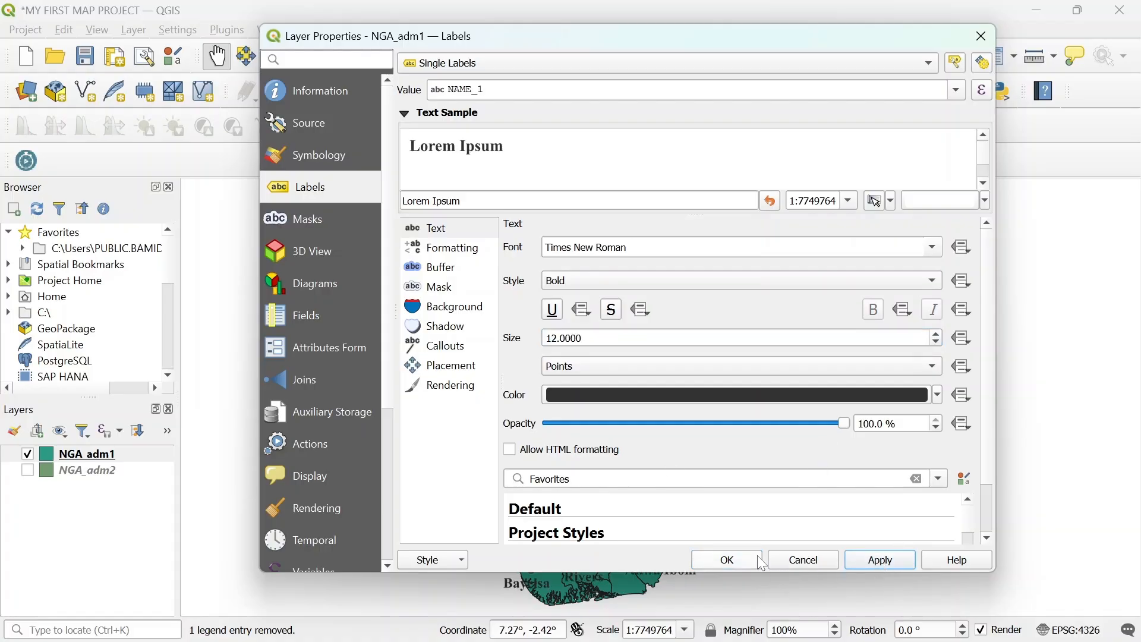
{"action": "left_click", "coordinate": [728, 559]}
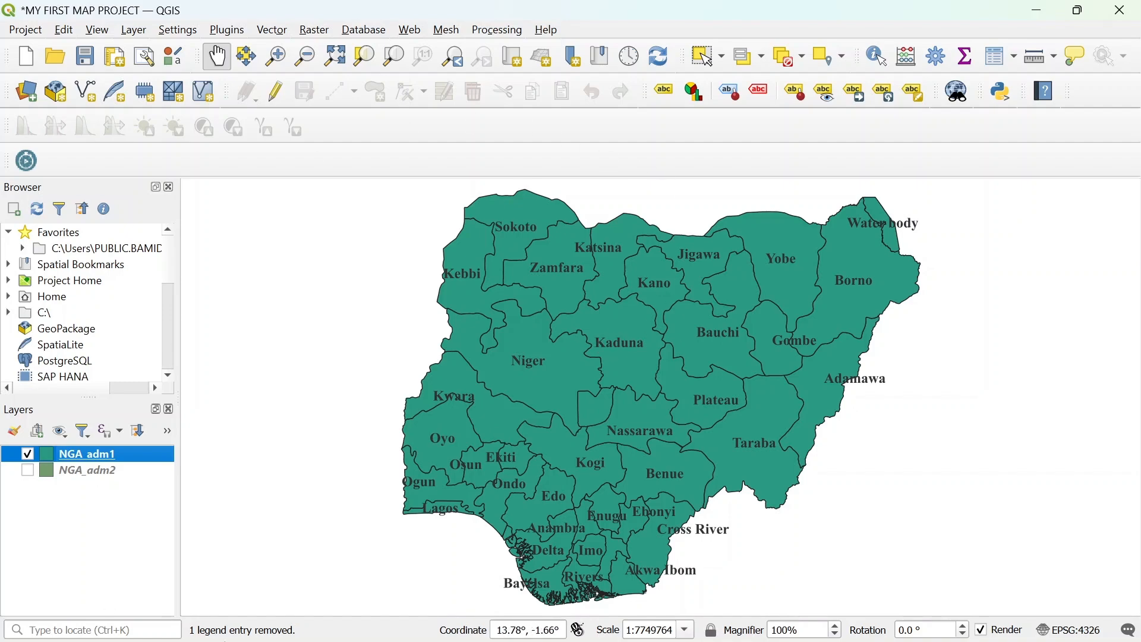
- Create a new print layout titled MY FIRST MAP
{"action": "left_click", "coordinate": [25, 31]}
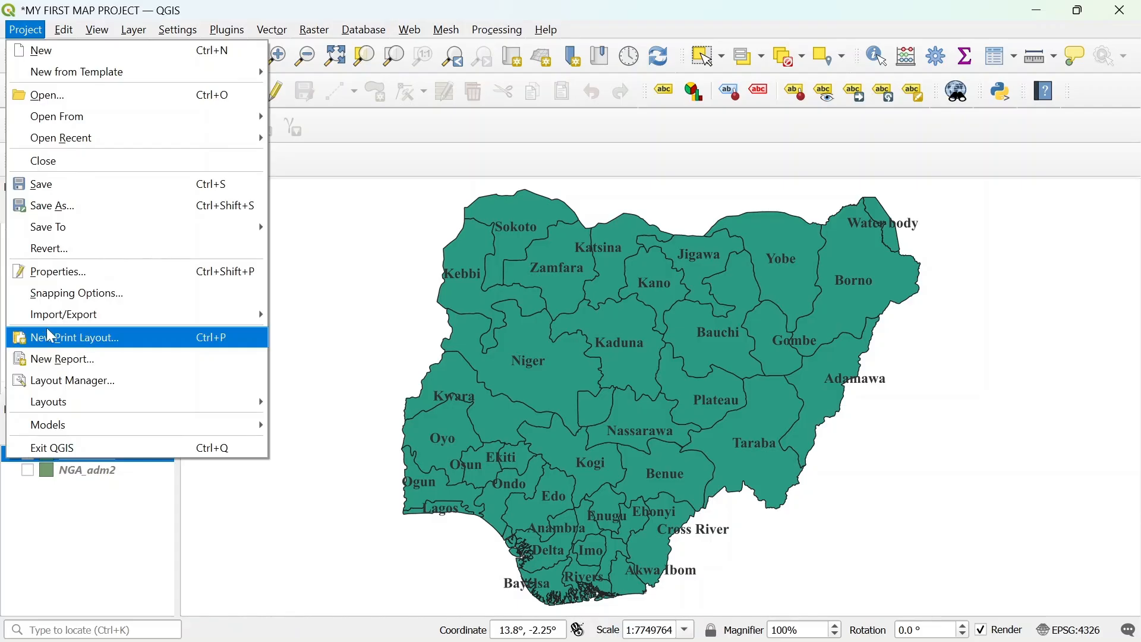
{"action": "left_click", "coordinate": [78, 346]}
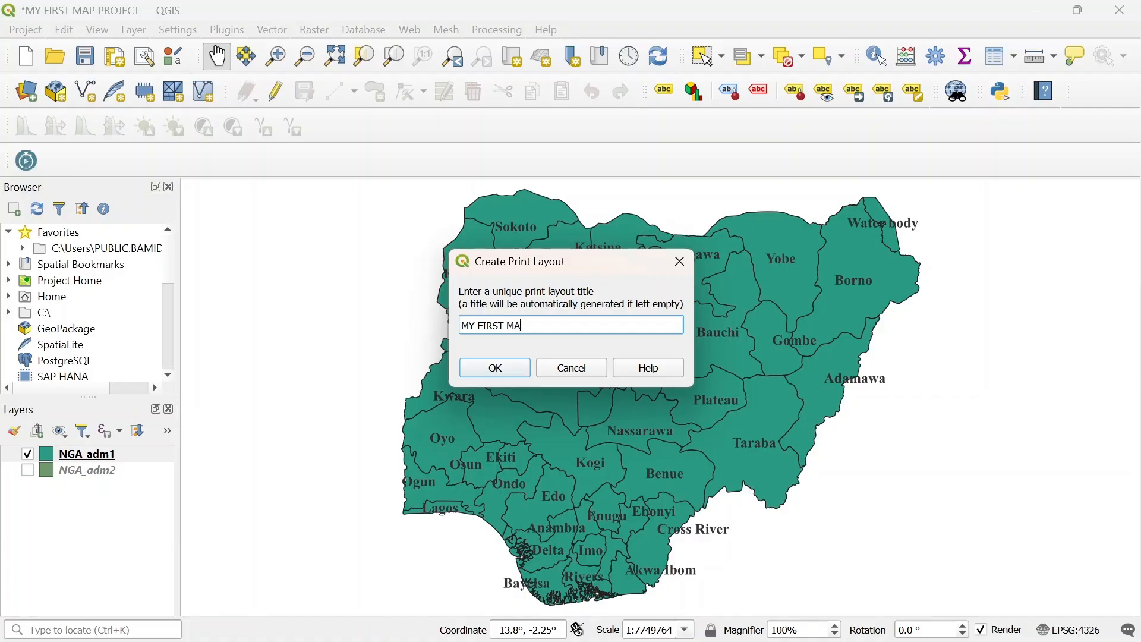
{"action": "left_click", "coordinate": [511, 369]}
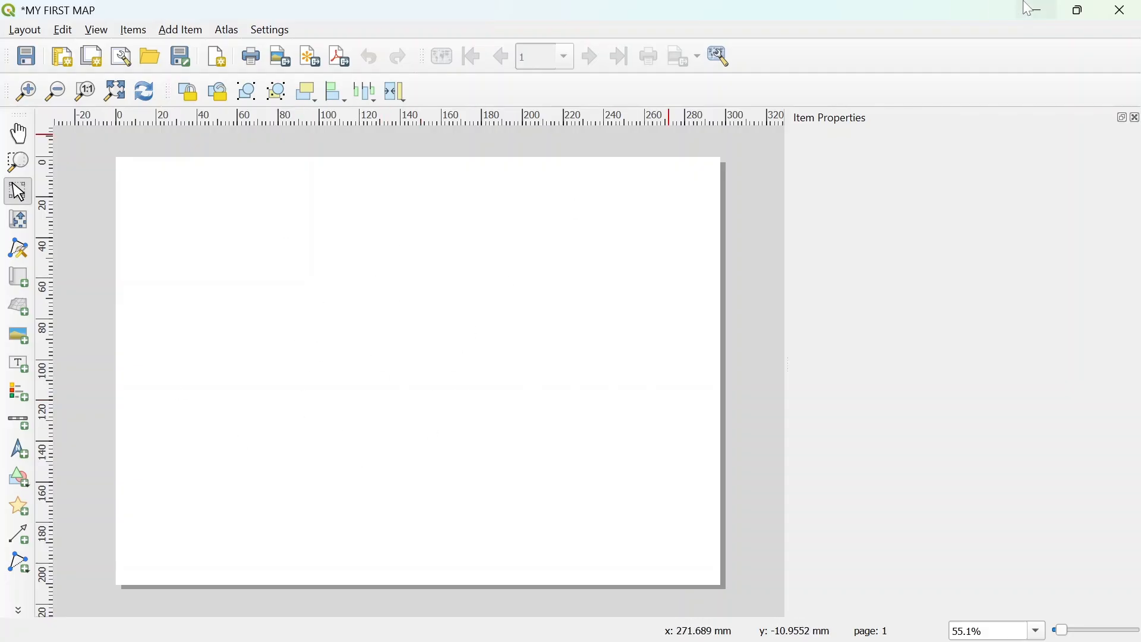
{"action": "left_click", "coordinate": [1037, 13]}
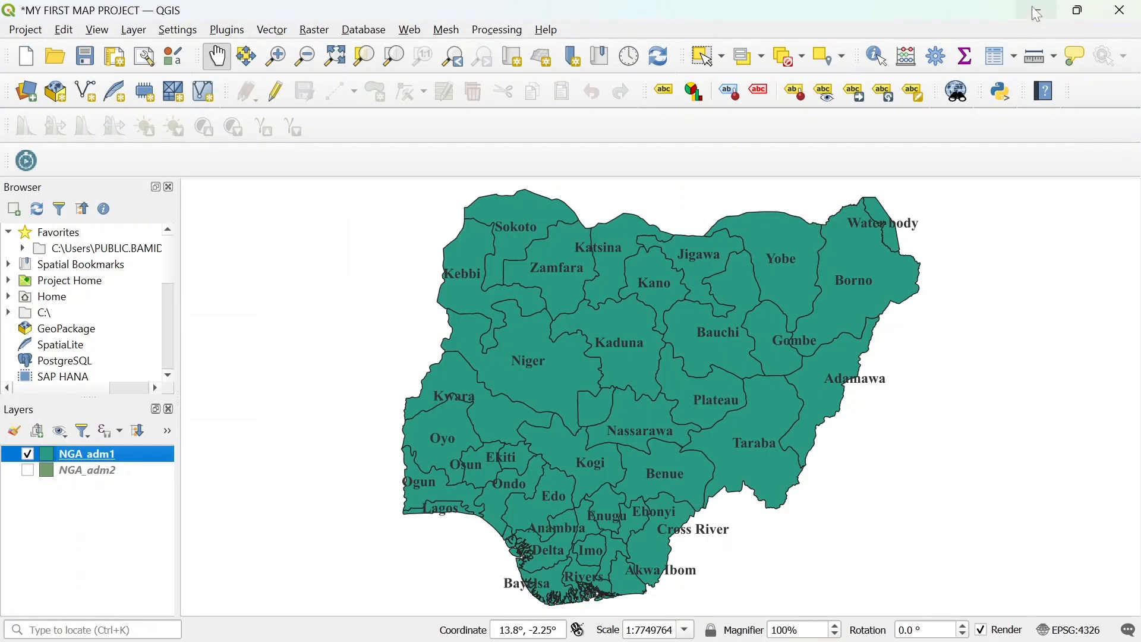
{"action": "left_click", "coordinate": [27, 471]}
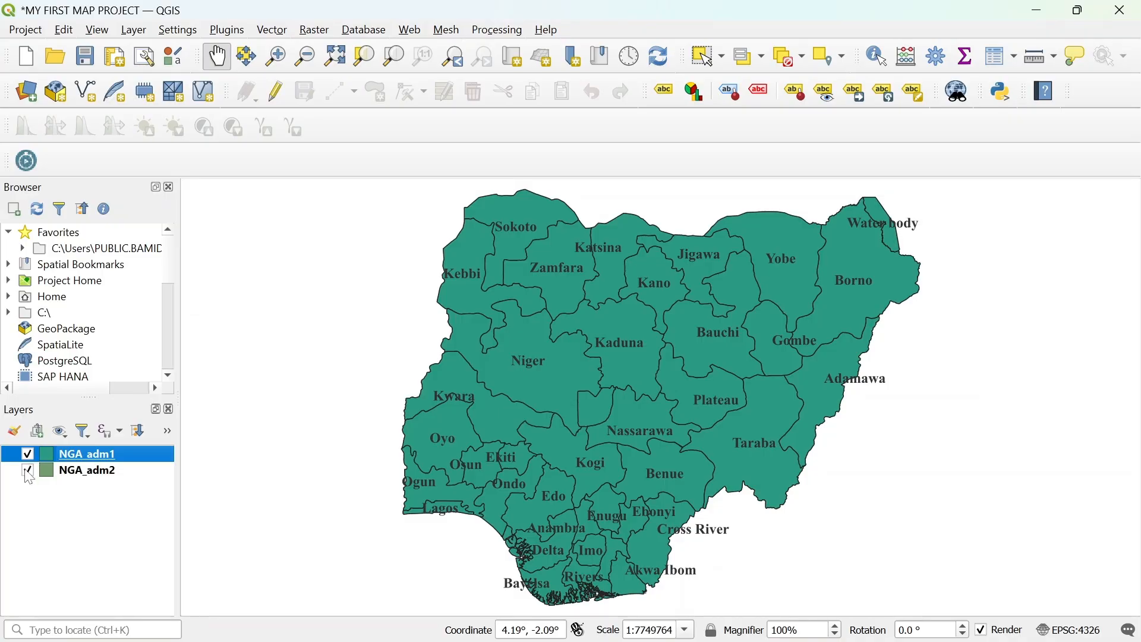
{"action": "left_click", "coordinate": [27, 470]}
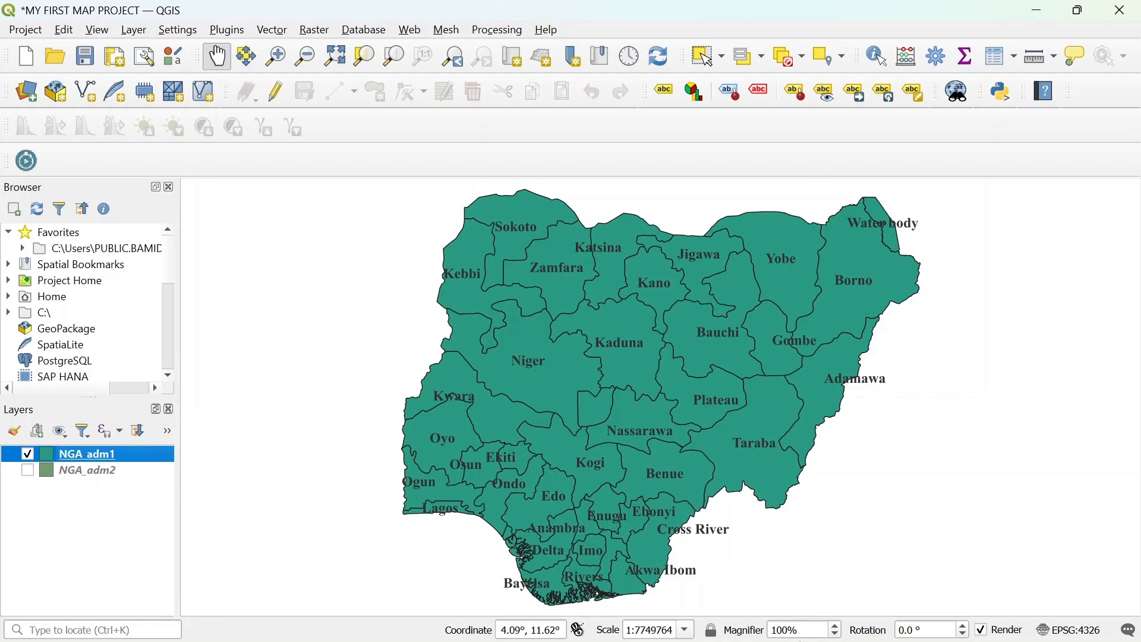
{"action": "mouse_move", "coordinate": [772, 626]}
{"action": "left_click", "coordinate": [820, 541]}
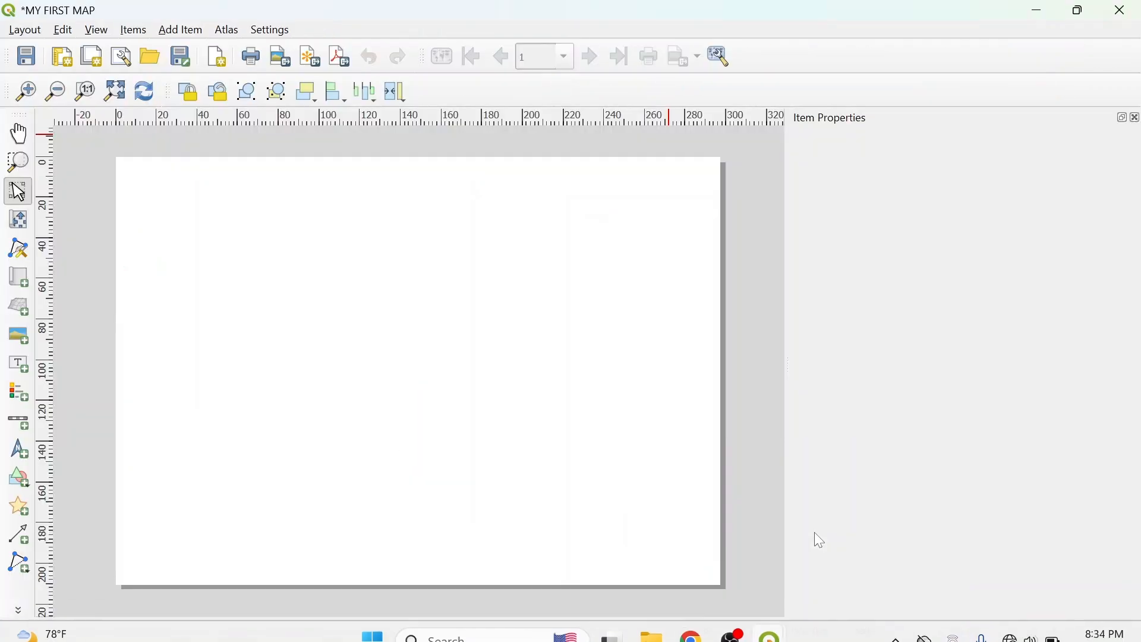
- Add a map item to the layout page, drawn about 225 × 165 mm across most of the page
{"action": "left_click", "coordinate": [183, 33]}
{"action": "left_click", "coordinate": [195, 49]}
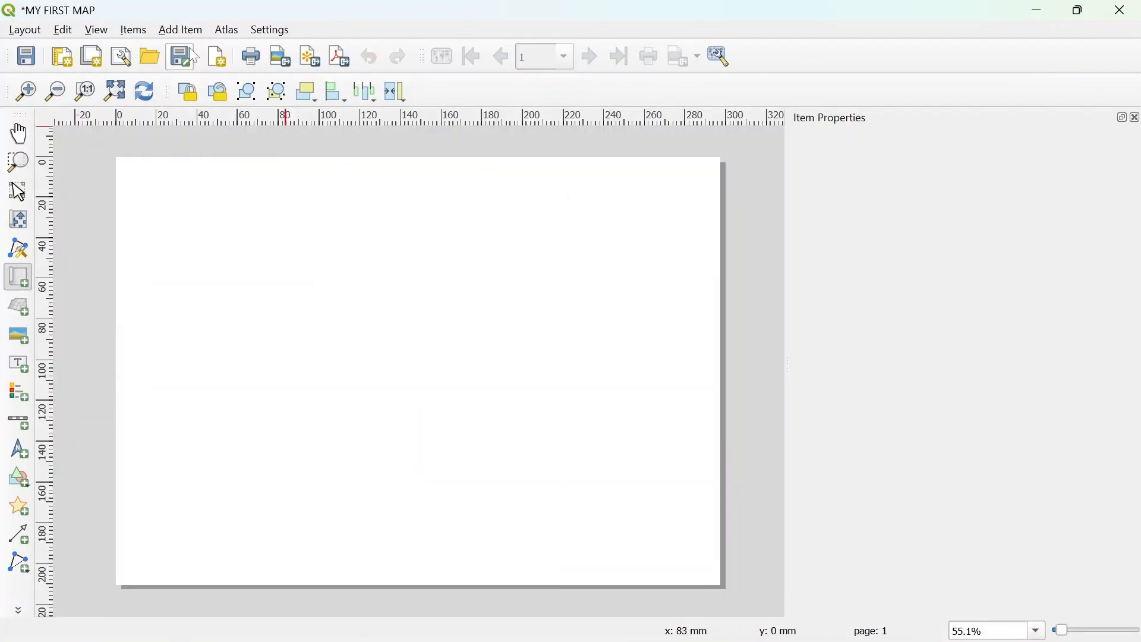
{"action": "left_click_drag", "start_coordinate": [177, 186], "coordinate": [652, 541]}
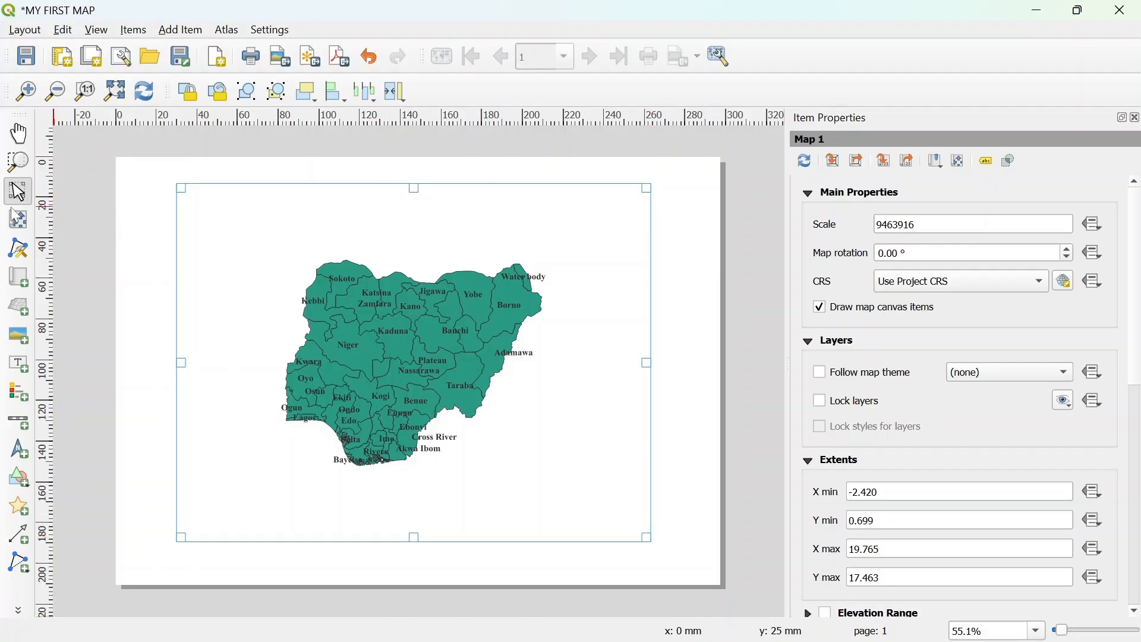
- Enlarge Nigeria inside the map item with the Move Item Content tool so it fills the frame
{"action": "left_click", "coordinate": [18, 221]}
{"action": "left_click_drag", "start_coordinate": [412, 353], "coordinate": [411, 354]}
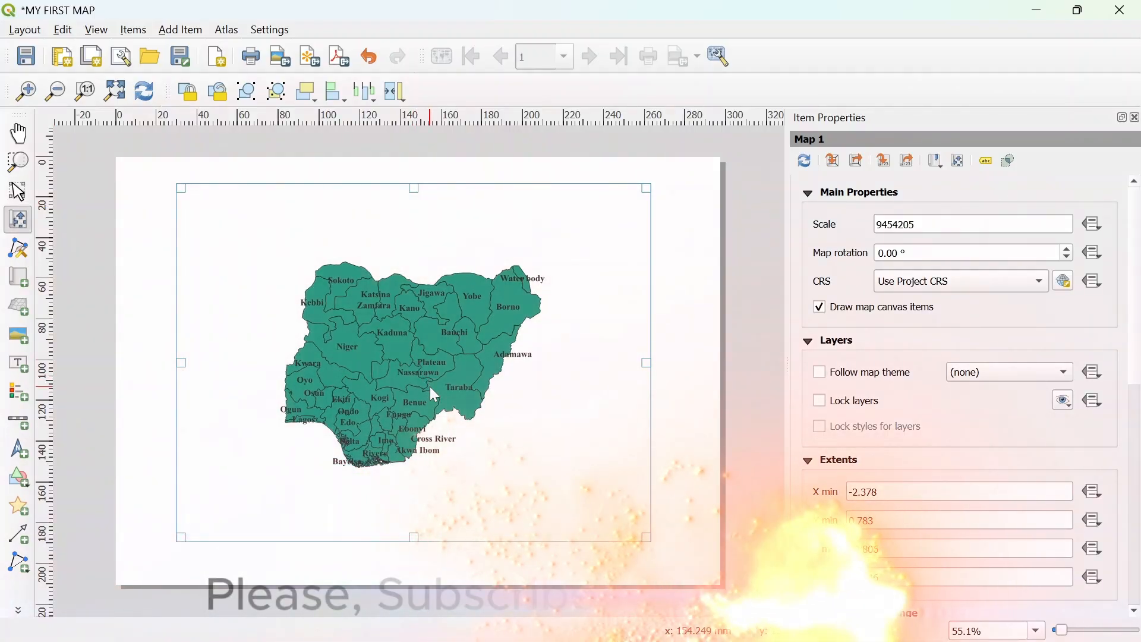
{"action": "scroll", "coordinate": [430, 387], "scroll_direction": "up", "scroll_amount": 1}
{"action": "scroll", "coordinate": [430, 386], "scroll_direction": "up", "scroll_amount": 7}
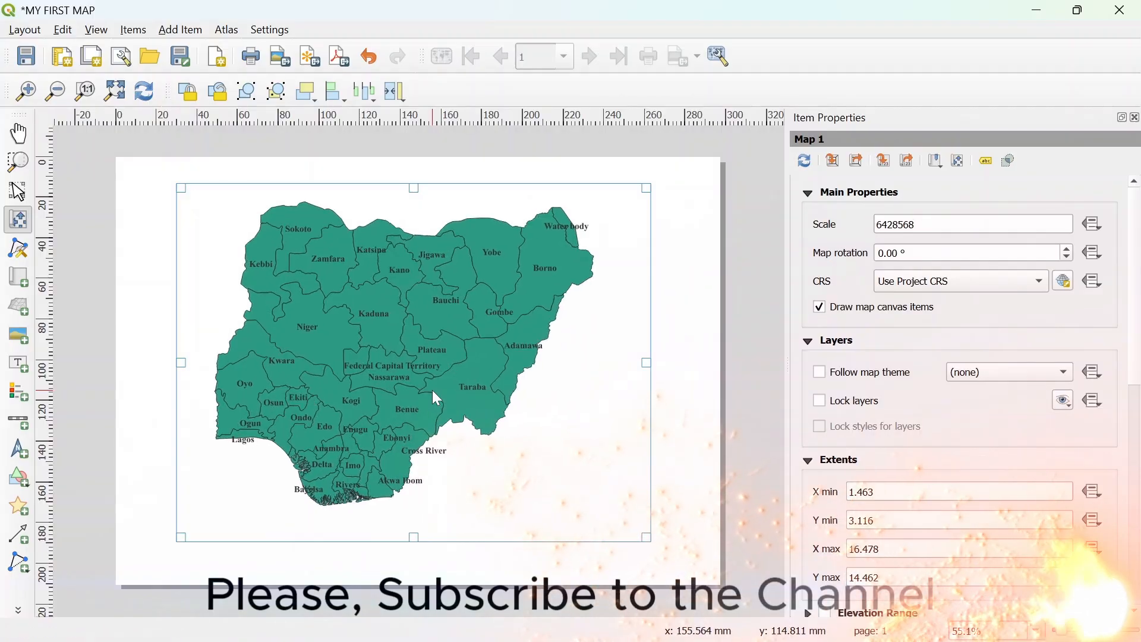
{"action": "scroll", "coordinate": [416, 368], "scroll_direction": "up", "scroll_amount": 4}
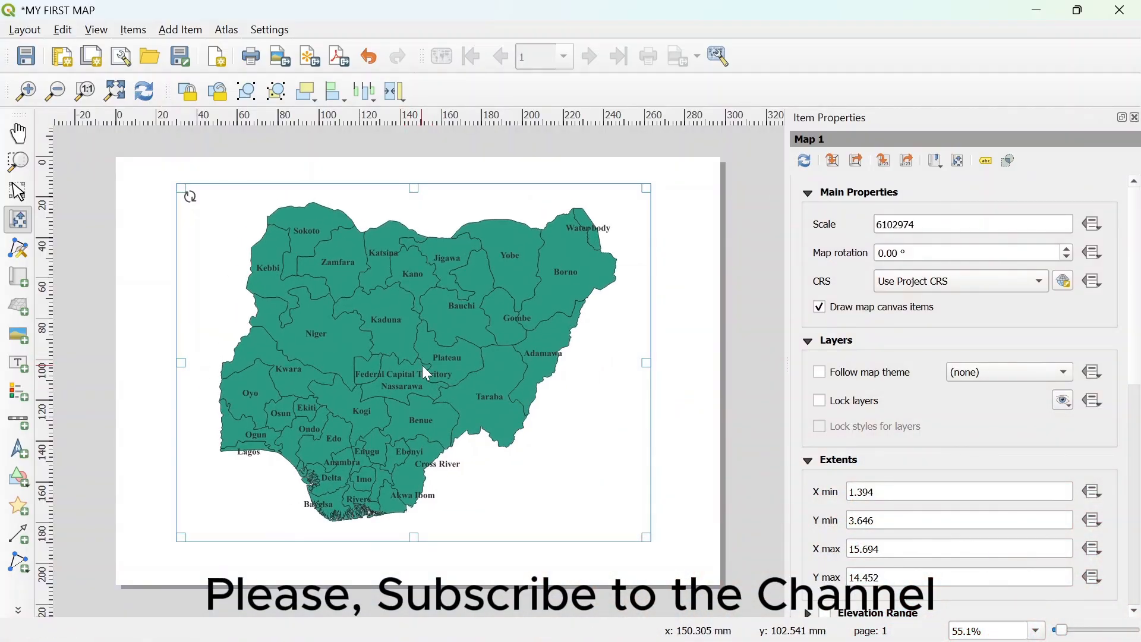
{"action": "scroll", "coordinate": [432, 374], "scroll_direction": "down", "scroll_amount": 1}
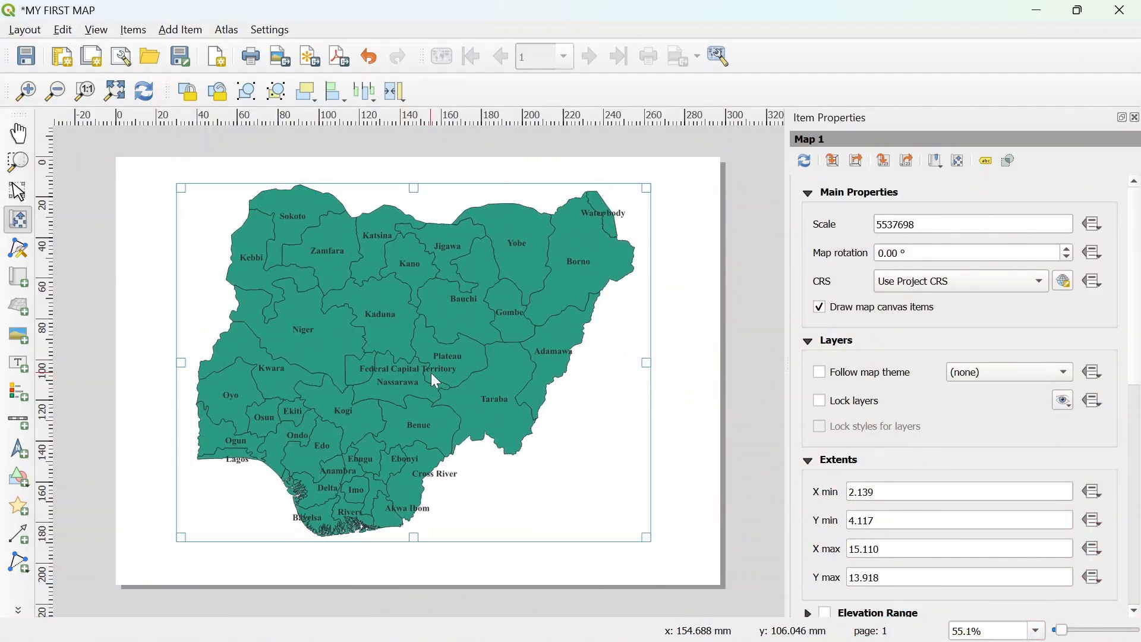
{"action": "scroll", "coordinate": [432, 374], "scroll_direction": "down", "scroll_amount": 1}
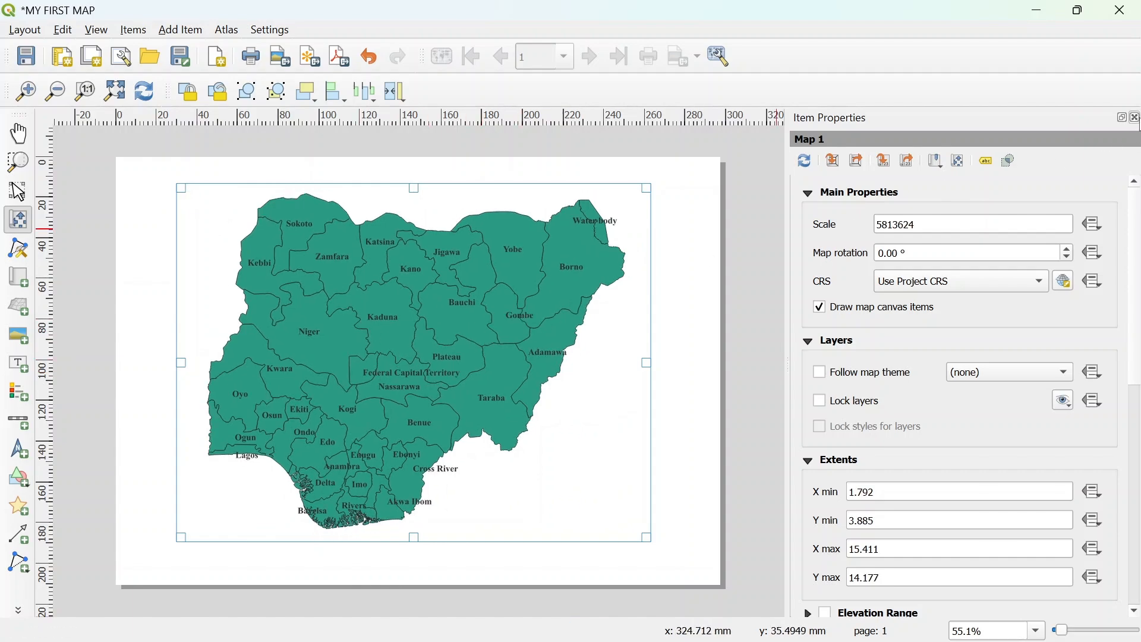
{"action": "left_click", "coordinate": [1135, 118]}
{"action": "right_click", "coordinate": [702, 290]}
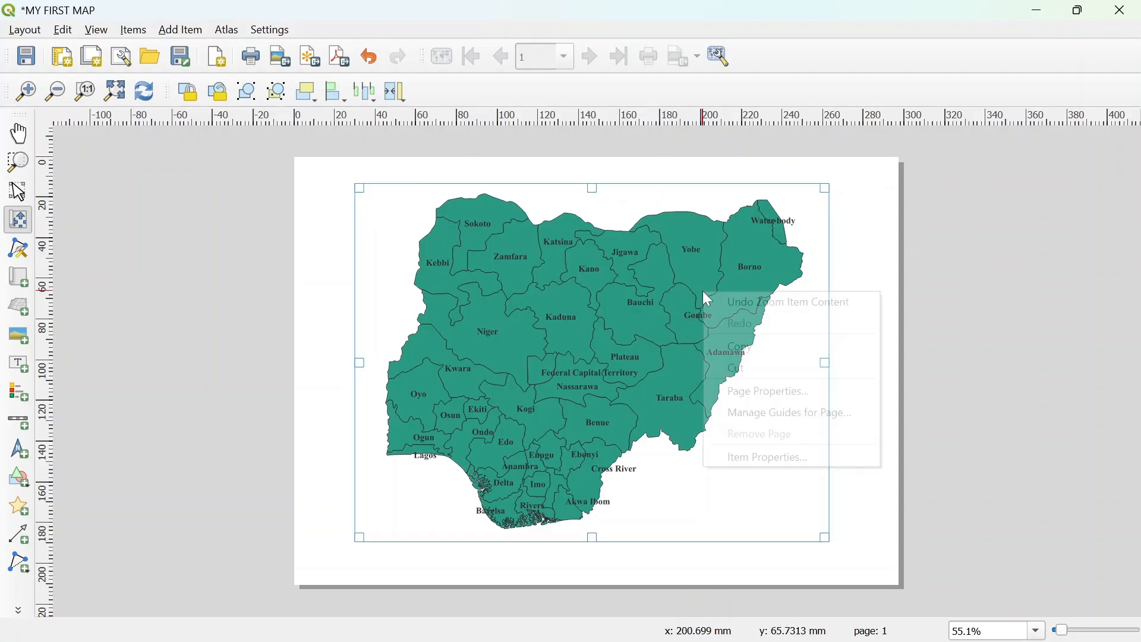
{"action": "left_click", "coordinate": [772, 458]}
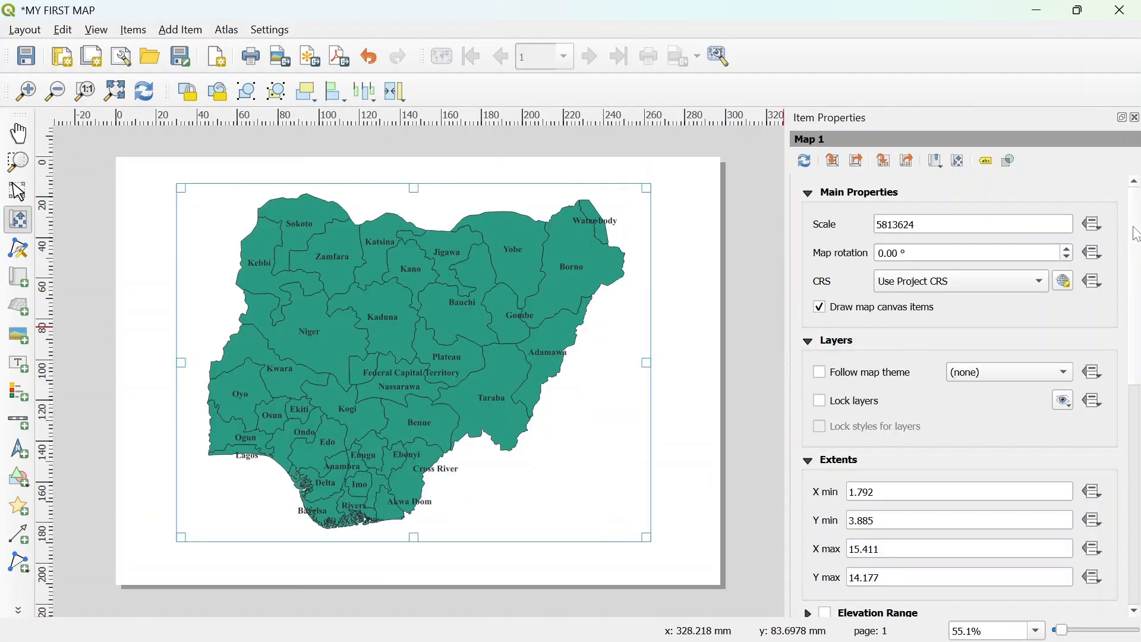
- Enable a frame around the map item and add a new grid to it
{"action": "left_click_drag", "start_coordinate": [1136, 233], "coordinate": [1129, 423]}
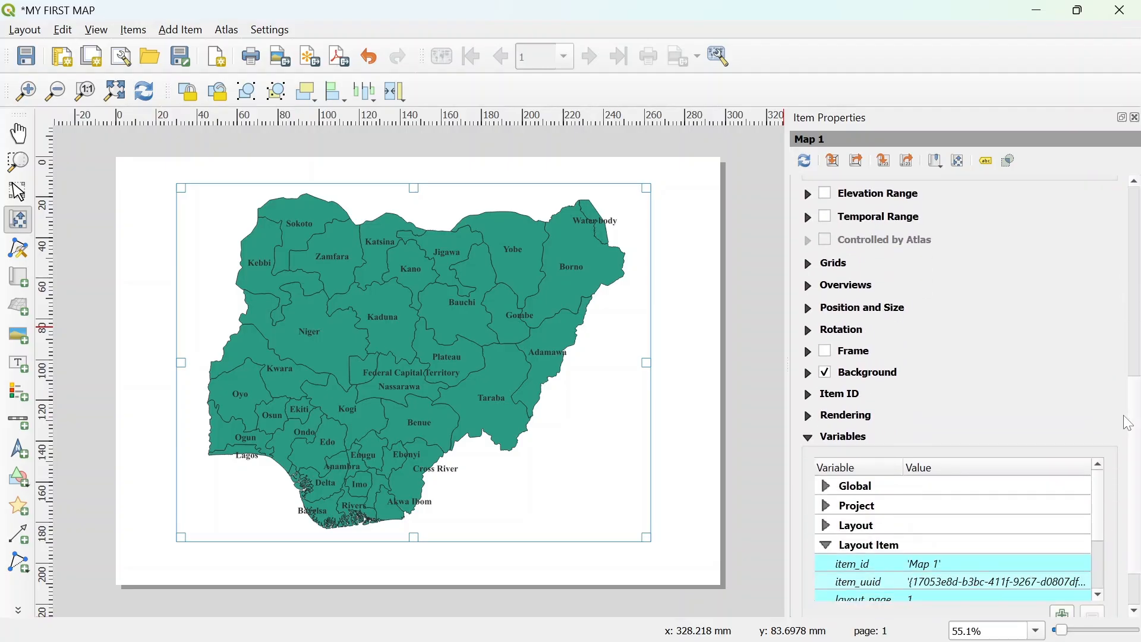
{"action": "left_click", "coordinate": [823, 353]}
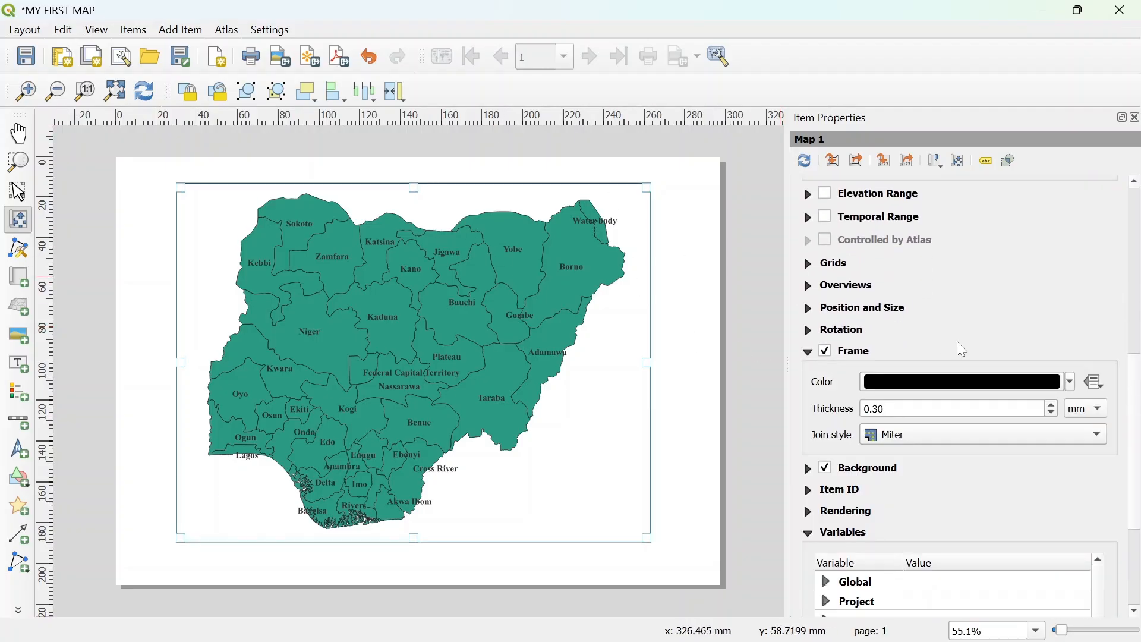
{"action": "left_click", "coordinate": [828, 274]}
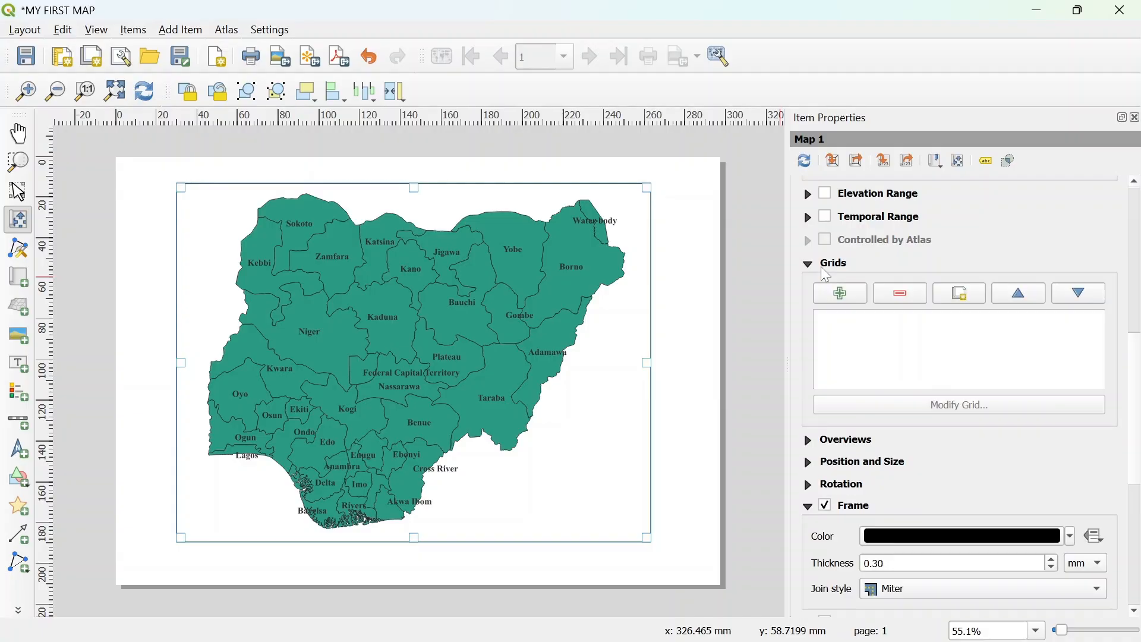
{"action": "left_click", "coordinate": [839, 297]}
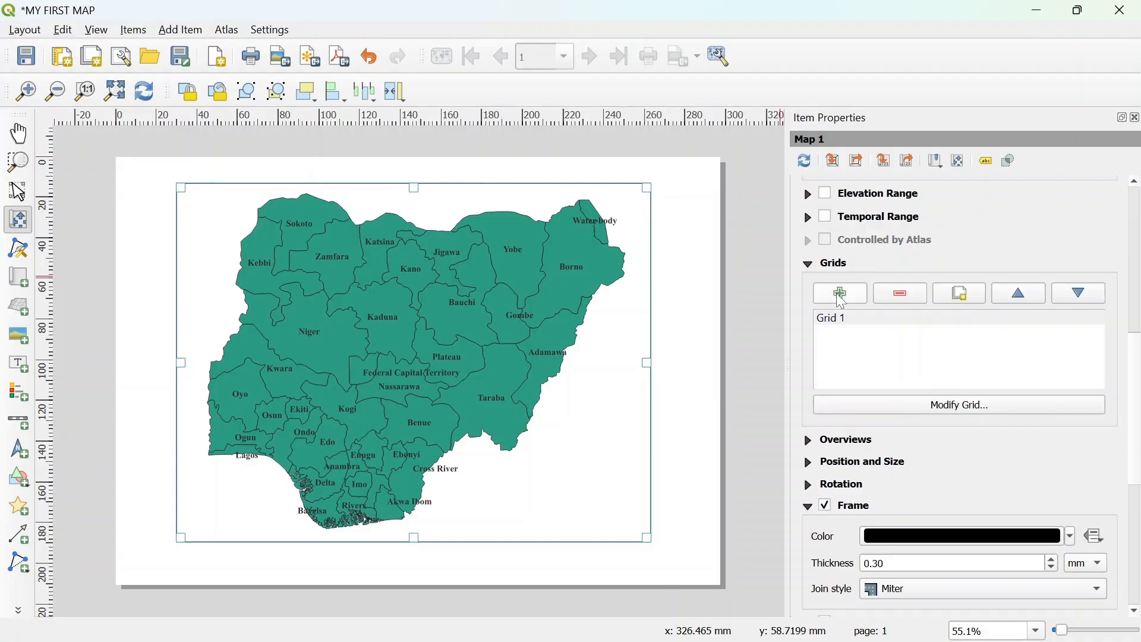
- Open the grid's settings and set its interval to 4 for X and 3 for Y map units
{"action": "left_click", "coordinate": [859, 326]}
{"action": "left_click", "coordinate": [972, 409]}
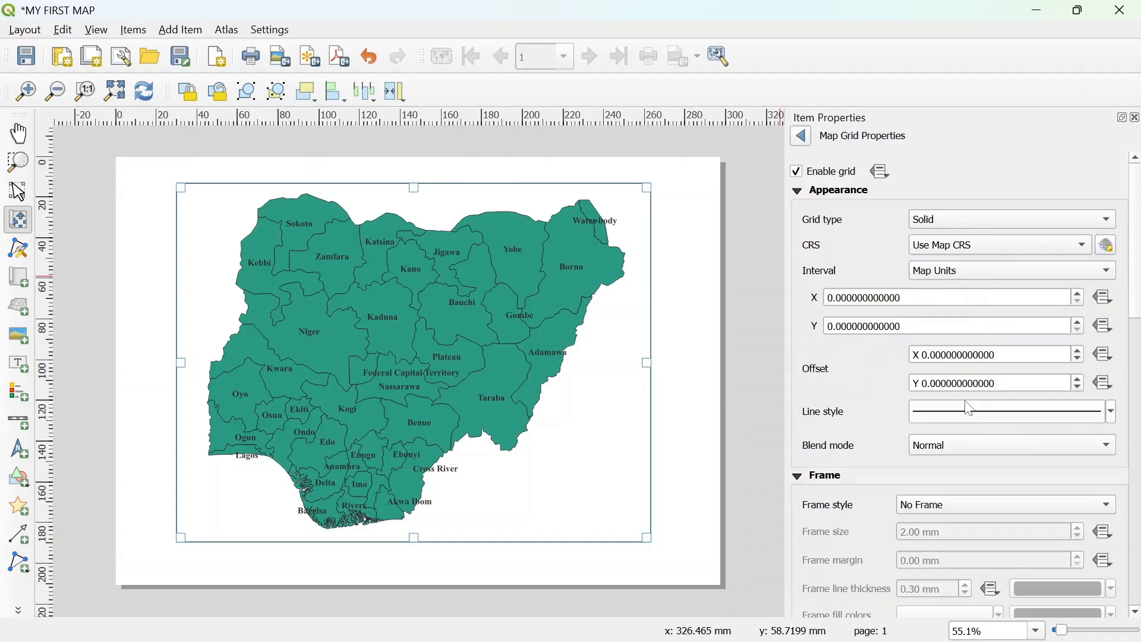
{"action": "left_click", "coordinate": [922, 297]}
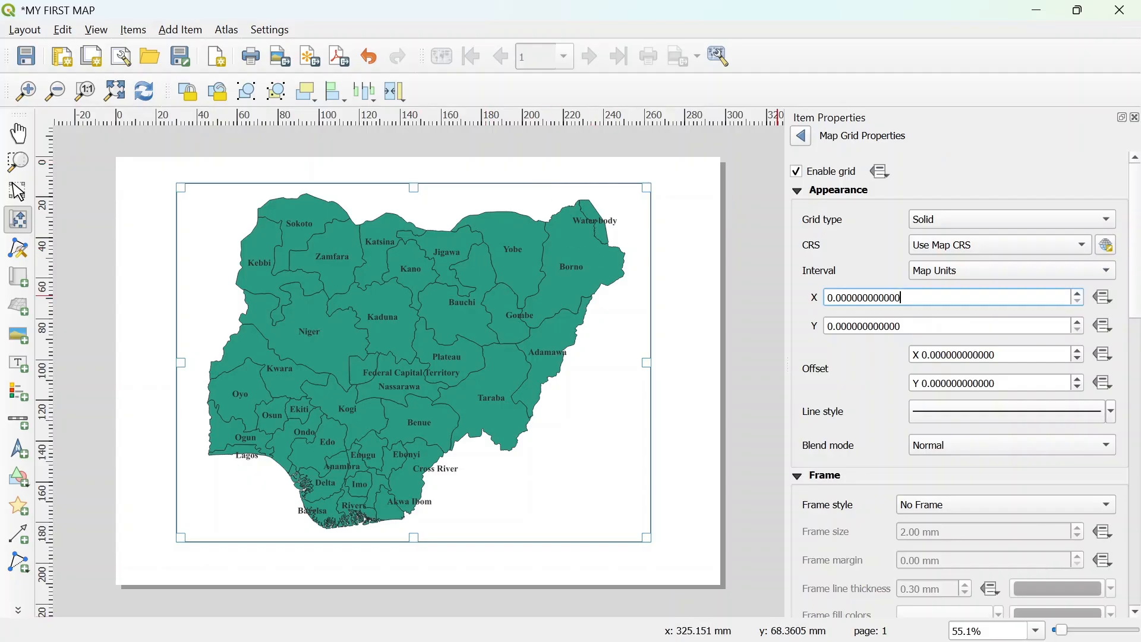
{"action": "key", "text": "ctrl+a"}
{"action": "type", "text": "4"}
{"action": "left_click_drag", "start_coordinate": [906, 331], "coordinate": [744, 329]}
{"action": "type", "text": "3"}
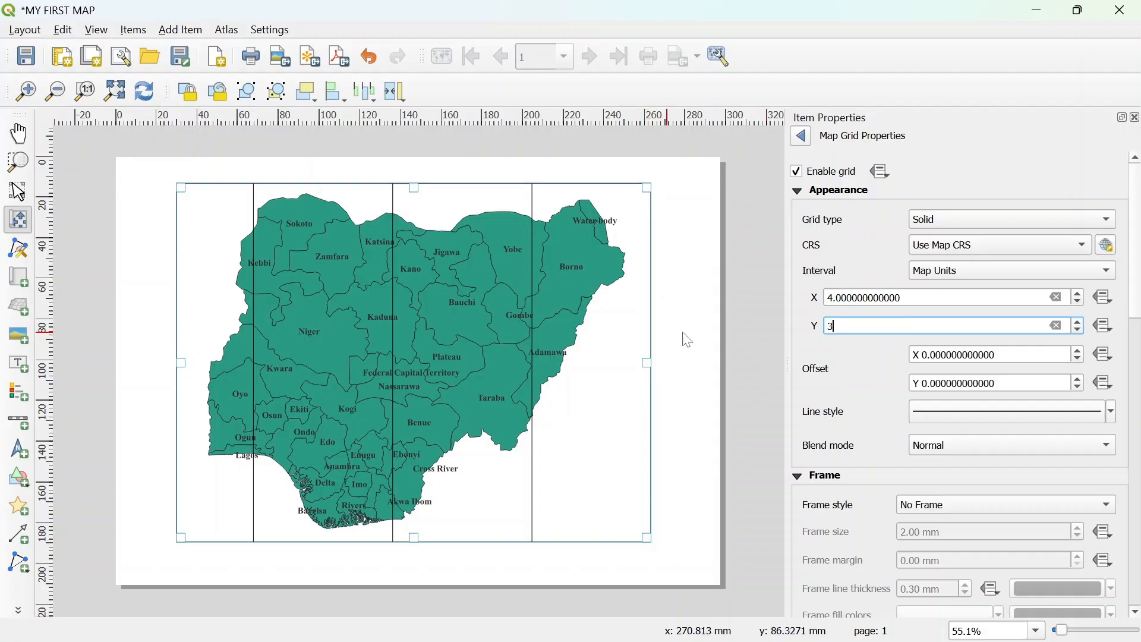
{"action": "key", "text": "Return"}
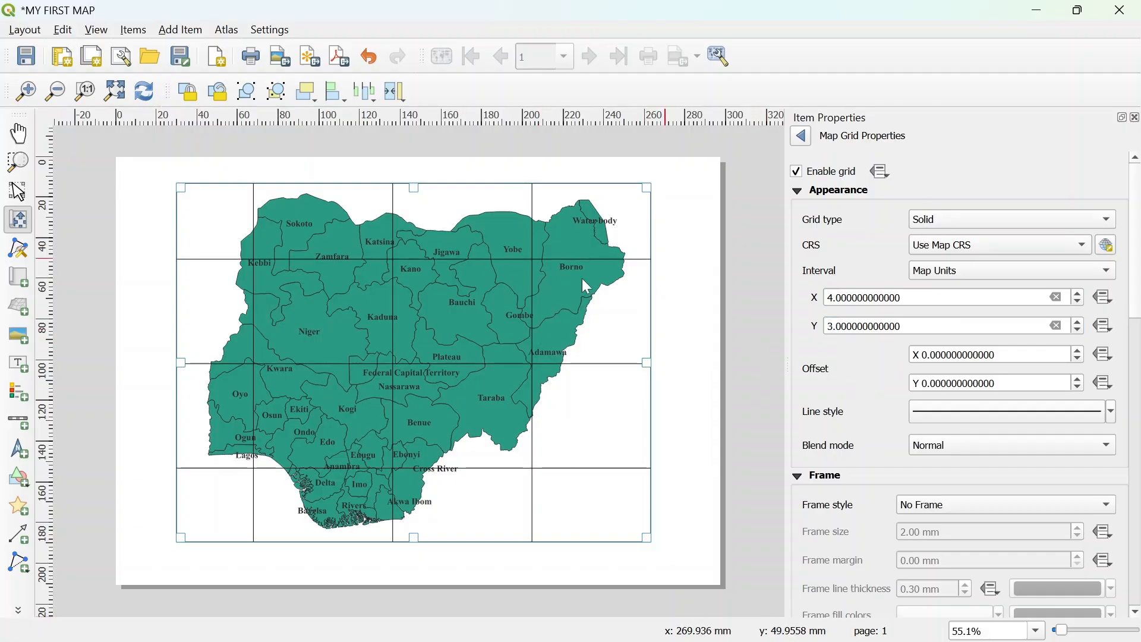
- Set the grid type to Frame and annotations only
{"action": "left_click", "coordinate": [935, 222]}
{"action": "left_click", "coordinate": [936, 240]}
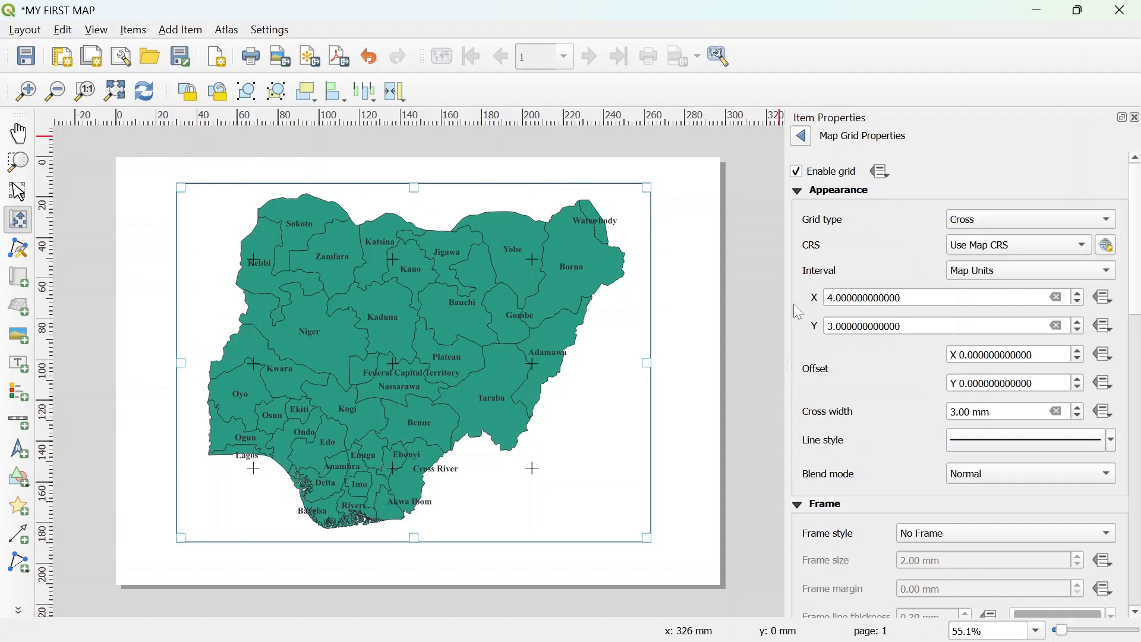
{"action": "left_click", "coordinate": [998, 225]}
{"action": "left_click", "coordinate": [987, 255]}
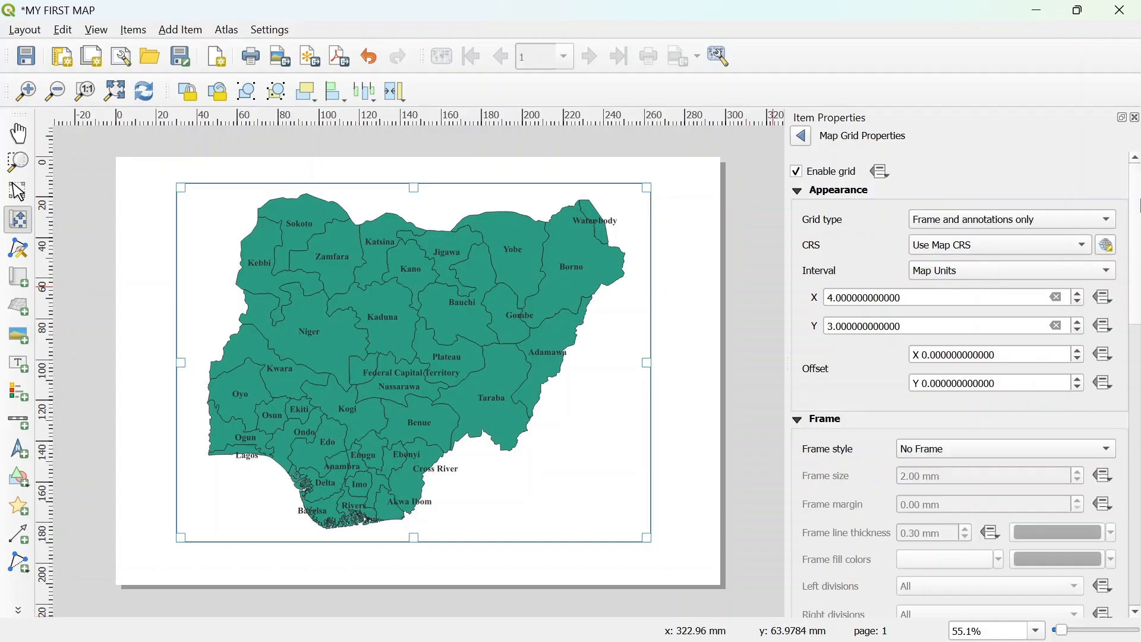
- Set the grid frame style to Exterior Ticks with a frame size of 3 mm
{"action": "scroll", "coordinate": [992, 303], "scroll_direction": "down", "scroll_amount": 5}
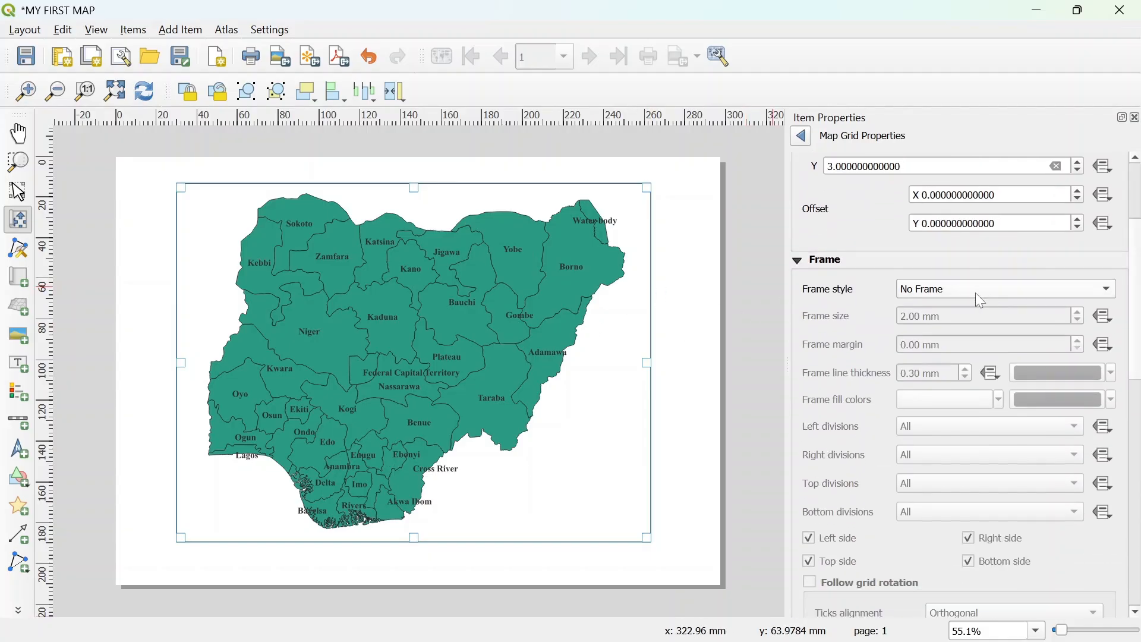
{"action": "left_click", "coordinate": [981, 291]}
{"action": "left_click", "coordinate": [939, 364]}
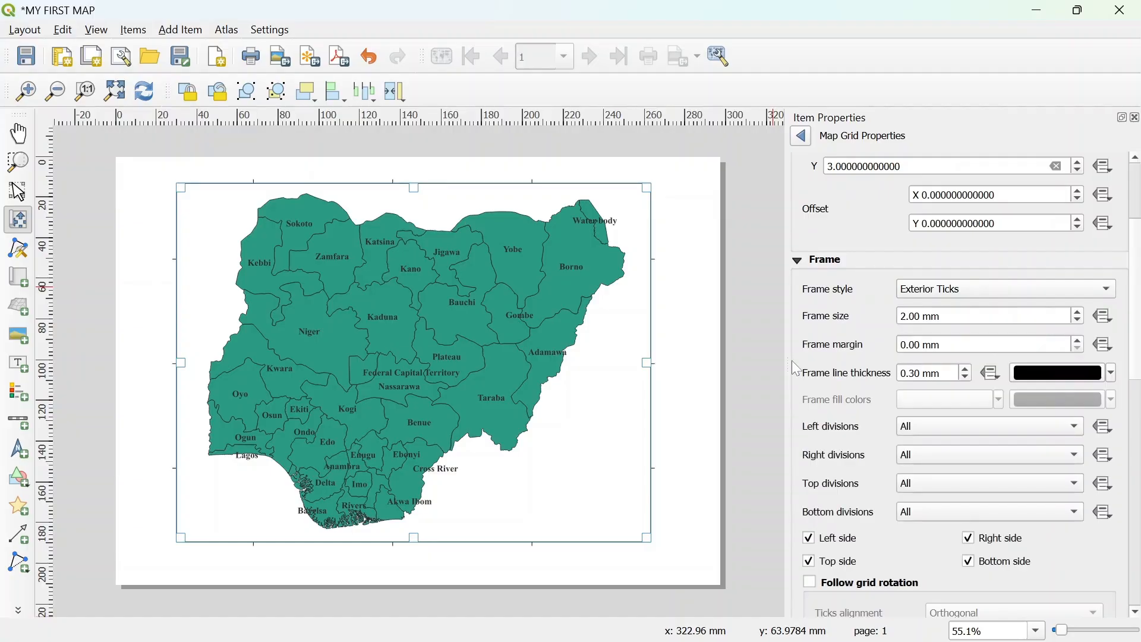
{"action": "left_click", "coordinate": [1077, 313]}
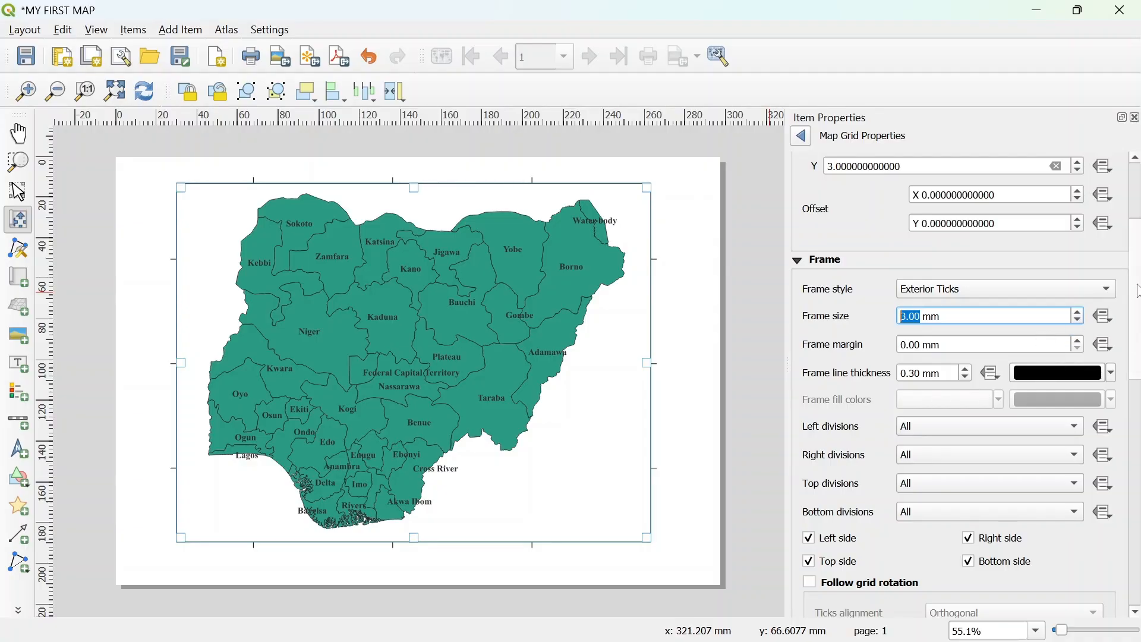
- Turn on drawing of grid coordinates in Degree, Minute, Second format
{"action": "scroll", "coordinate": [962, 416], "scroll_direction": "down", "scroll_amount": 10}
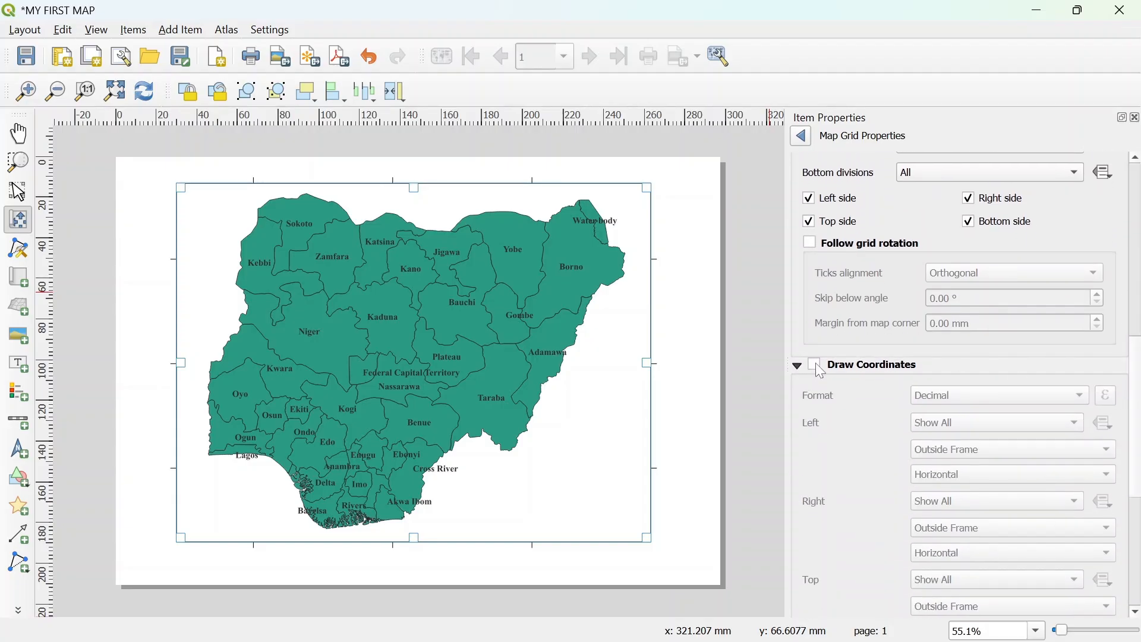
{"action": "left_click", "coordinate": [816, 364]}
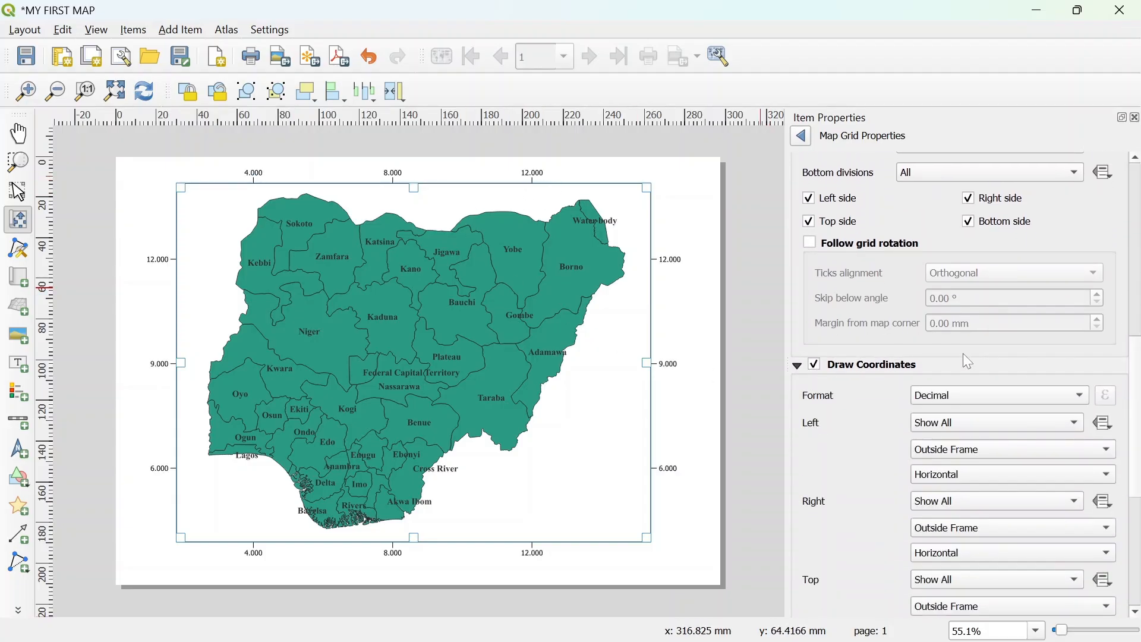
{"action": "left_click", "coordinate": [945, 397]}
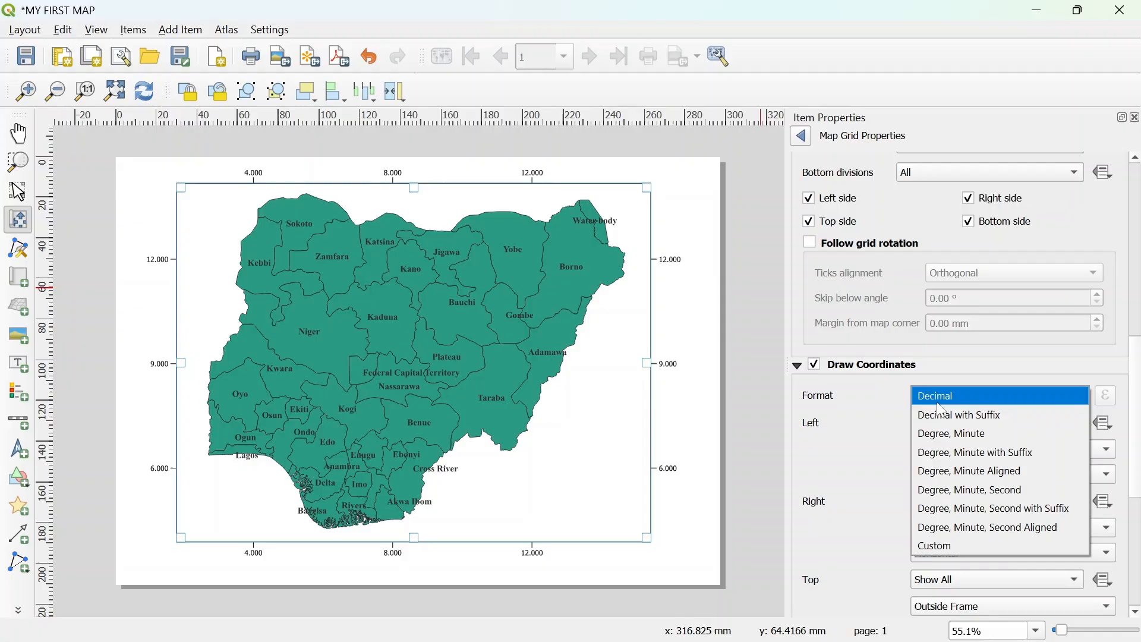
{"action": "left_click", "coordinate": [975, 489]}
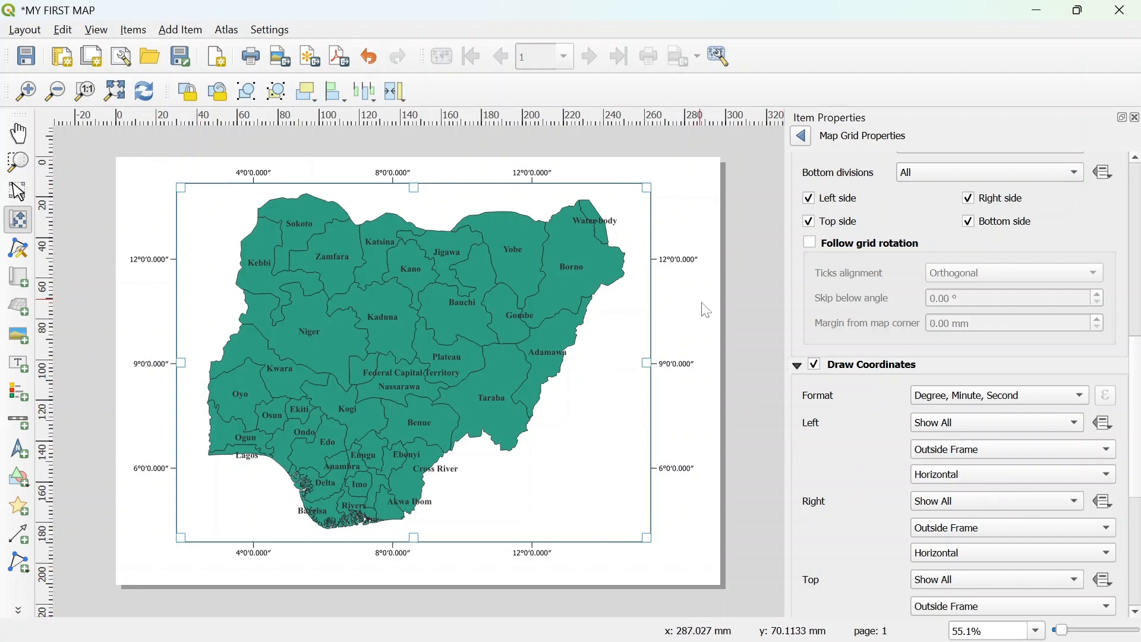
- Set the left and right coordinate annotations to Vertical Ascending direction
{"action": "scroll", "coordinate": [1087, 423], "scroll_direction": "down", "scroll_amount": 5}
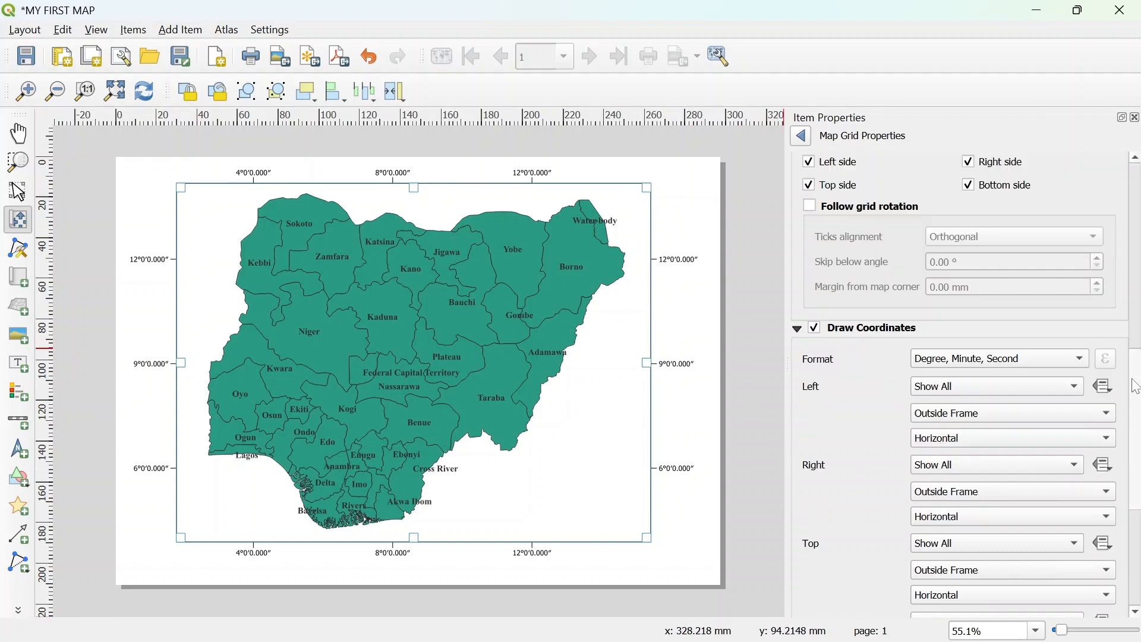
{"action": "left_click", "coordinate": [941, 283]}
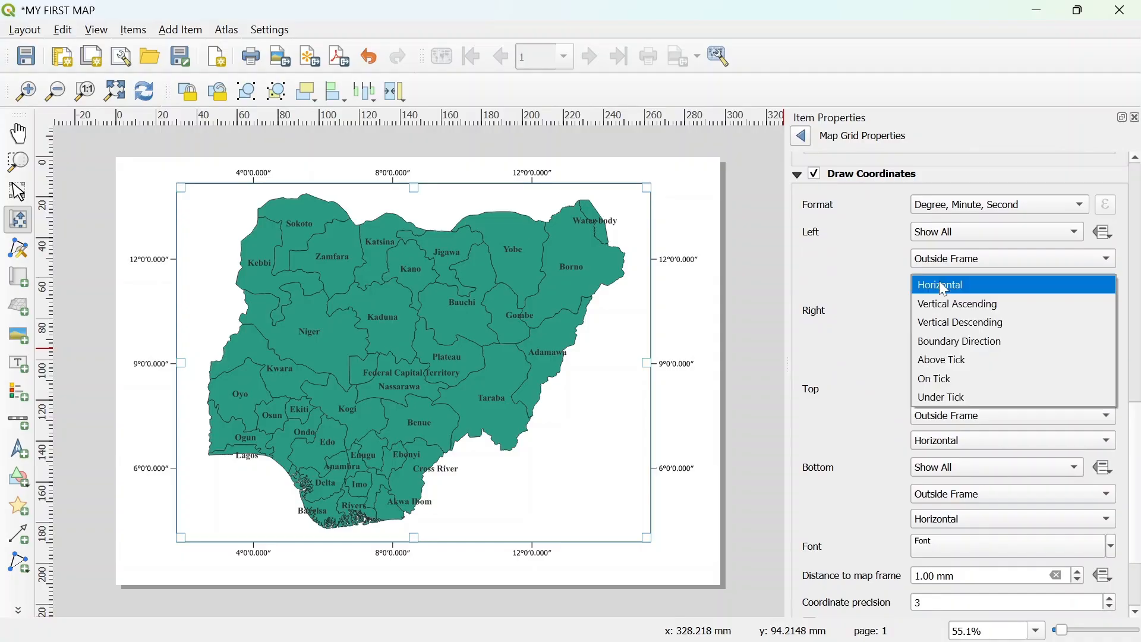
{"action": "left_click", "coordinate": [944, 306]}
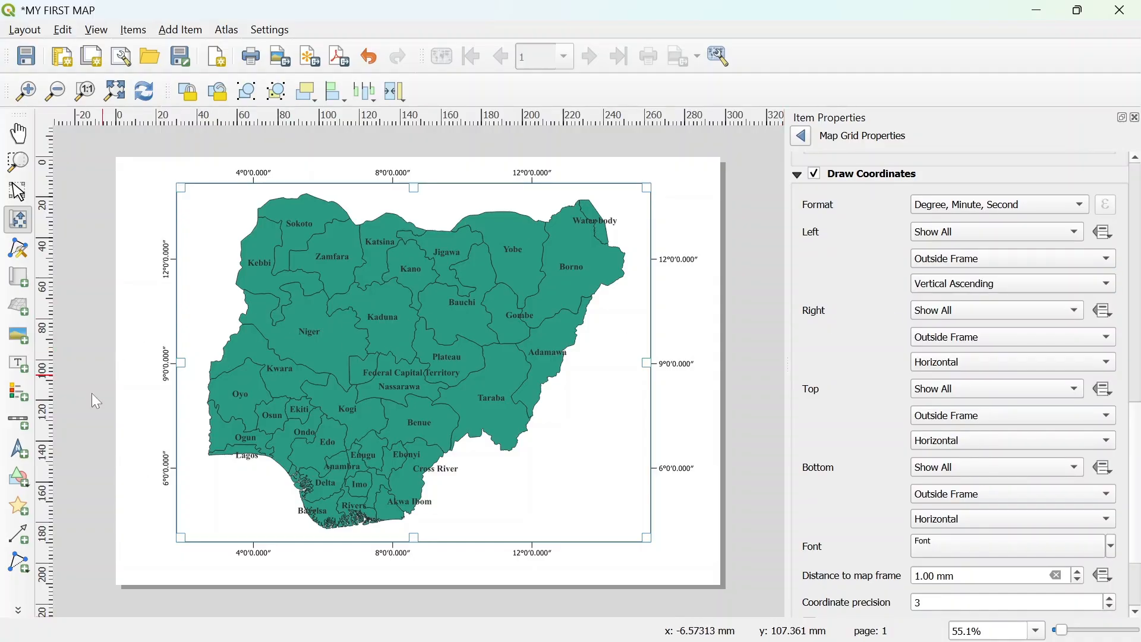
{"action": "left_click", "coordinate": [954, 362]}
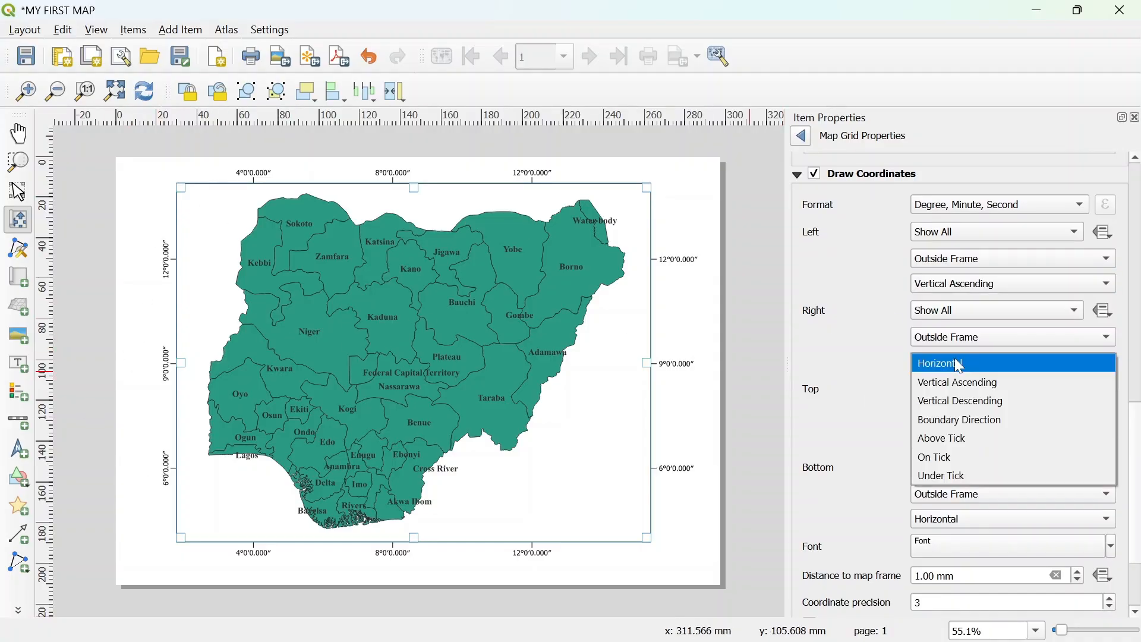
{"action": "left_click", "coordinate": [954, 386]}
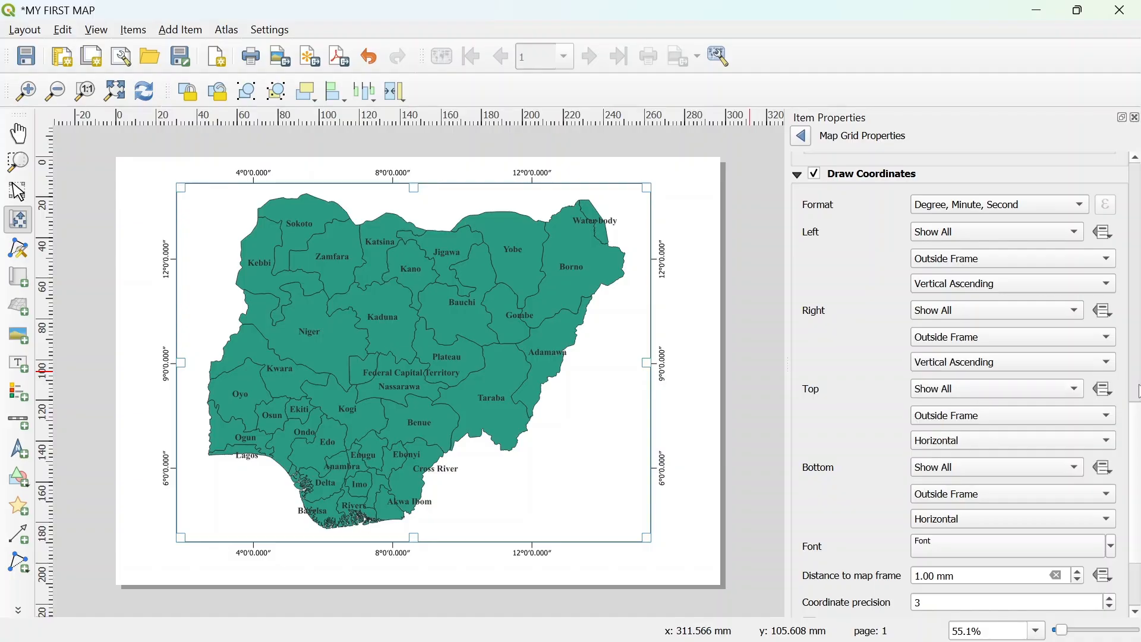
- Set the grid annotation font to Times New Roman, Bold, at 12 points
{"action": "scroll", "coordinate": [1137, 444], "scroll_direction": "down", "scroll_amount": 5}
{"action": "left_click", "coordinate": [1030, 423]}
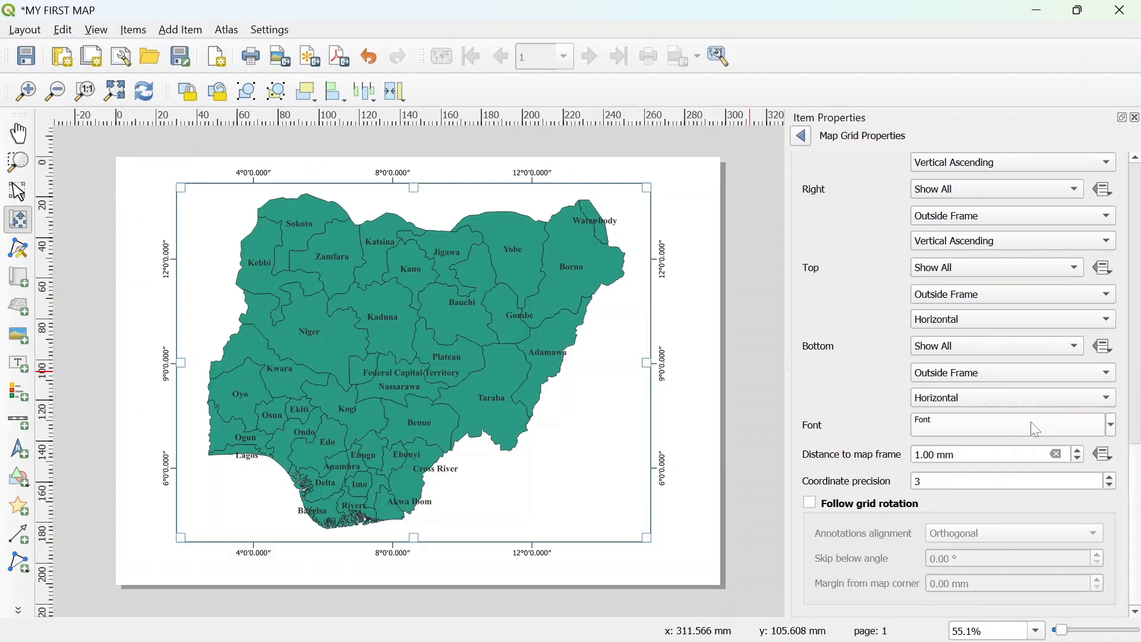
{"action": "left_click", "coordinate": [981, 222]}
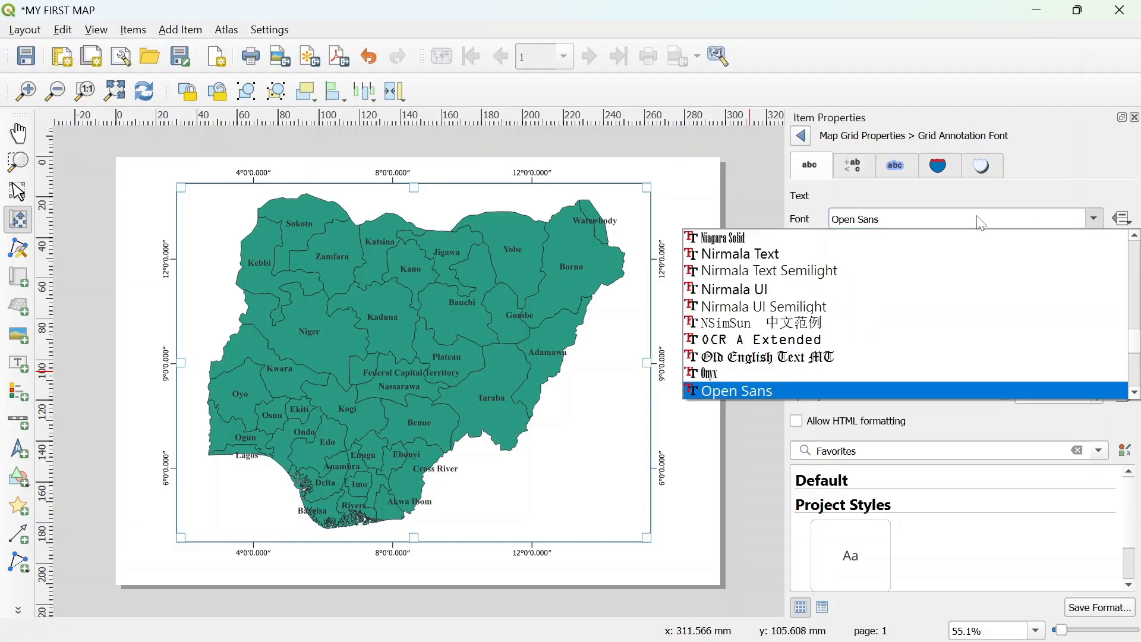
{"action": "type", "text": "ti"}
{"action": "key", "text": "Return"}
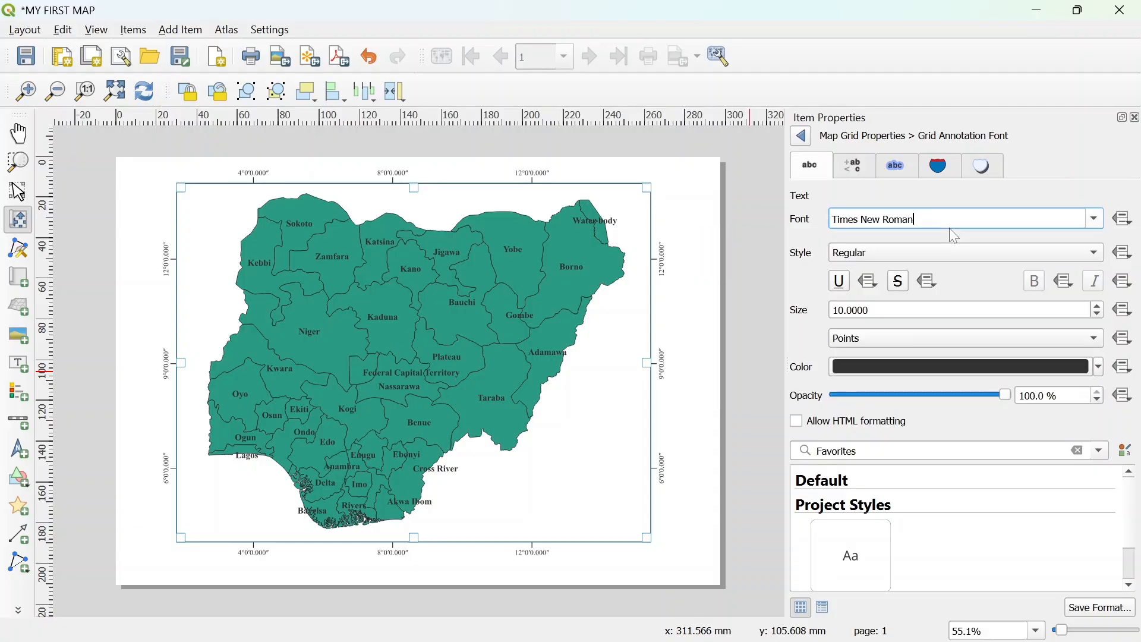
{"action": "left_click", "coordinate": [925, 252]}
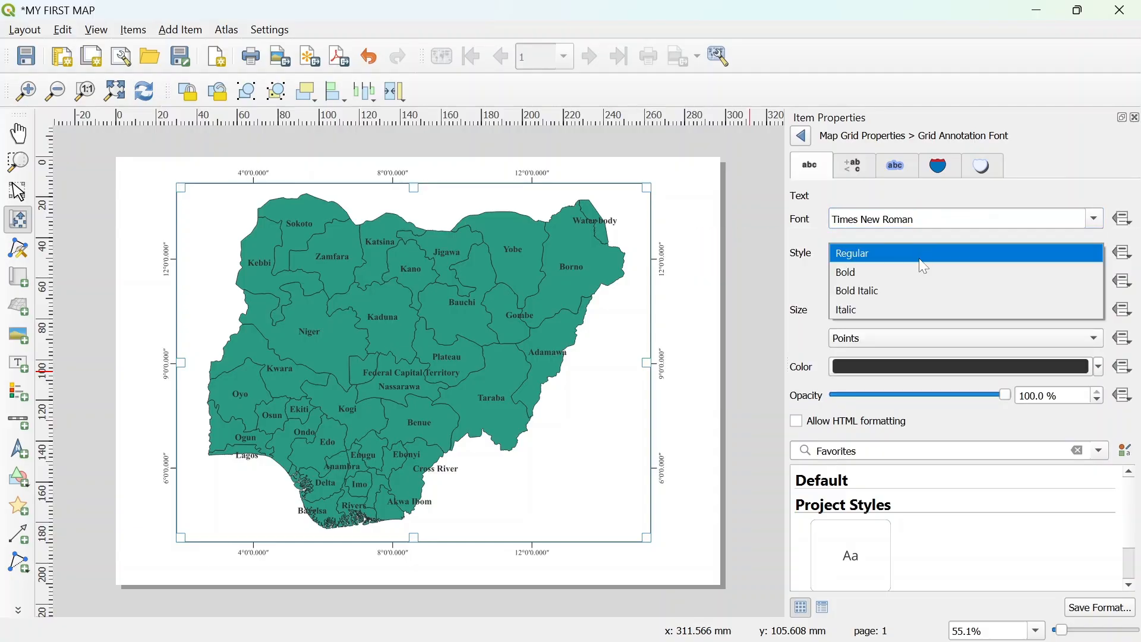
{"action": "left_click", "coordinate": [907, 288]}
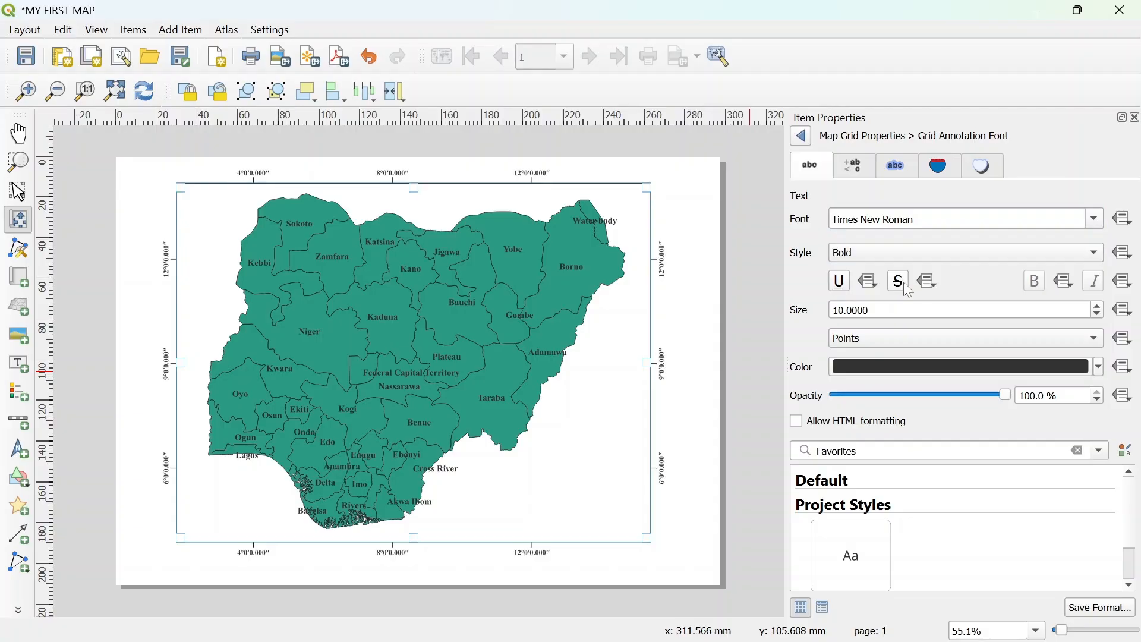
{"action": "left_click", "coordinate": [1098, 306]}
{"action": "left_click", "coordinate": [1099, 309]}
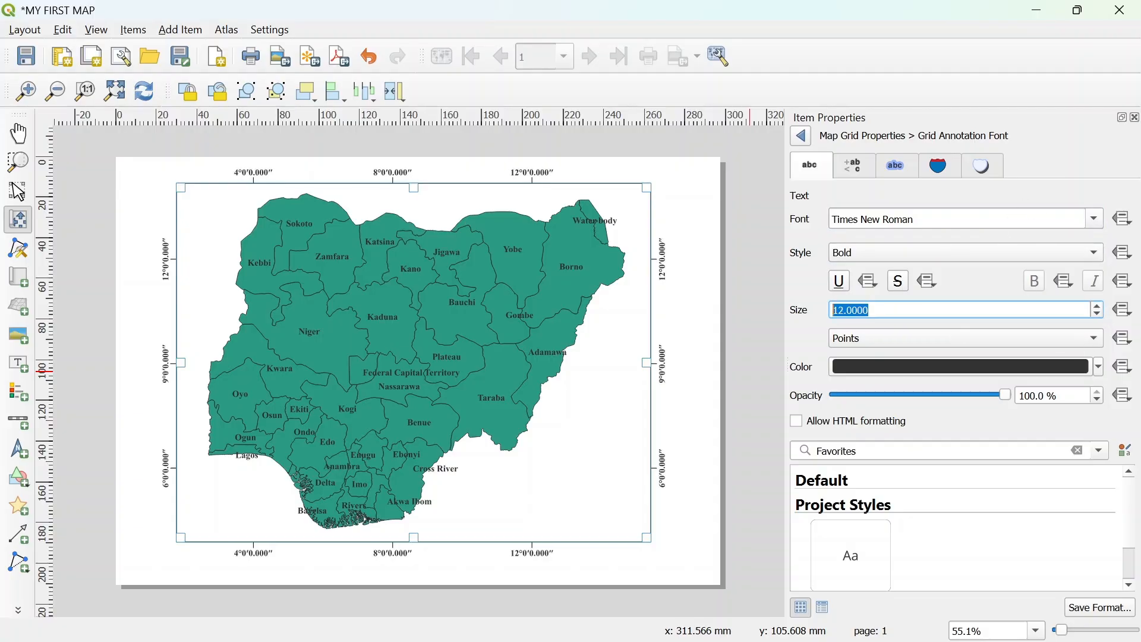
- Set the grid's coordinate precision to 0
{"action": "left_click", "coordinate": [802, 138]}
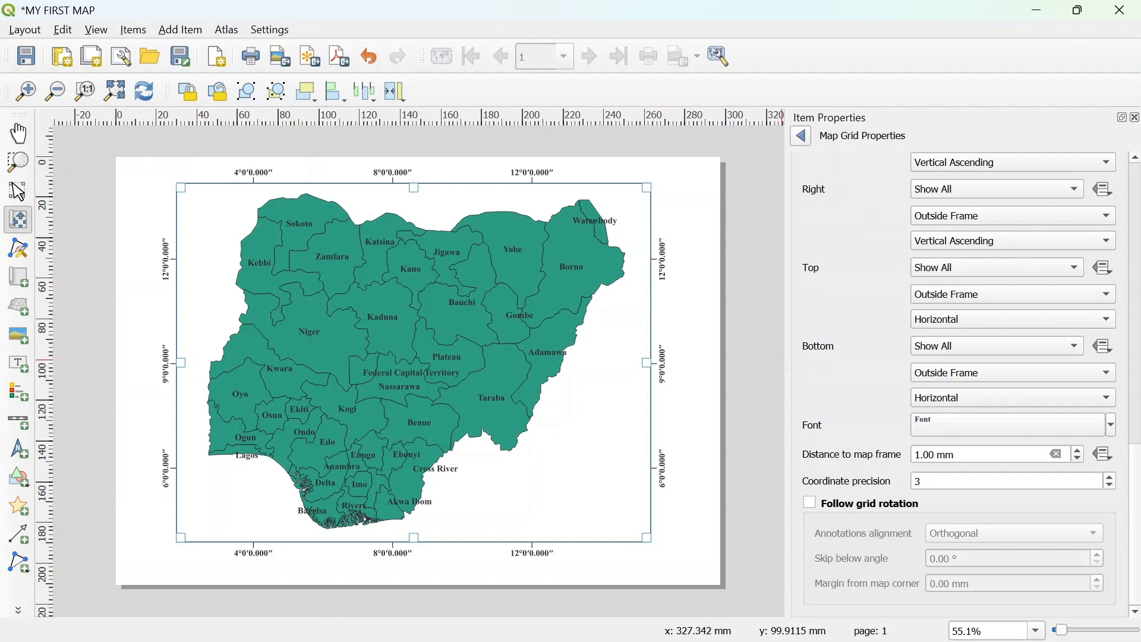
{"action": "left_click_drag", "start_coordinate": [935, 481], "coordinate": [848, 438]}
{"action": "type", "text": "0"}
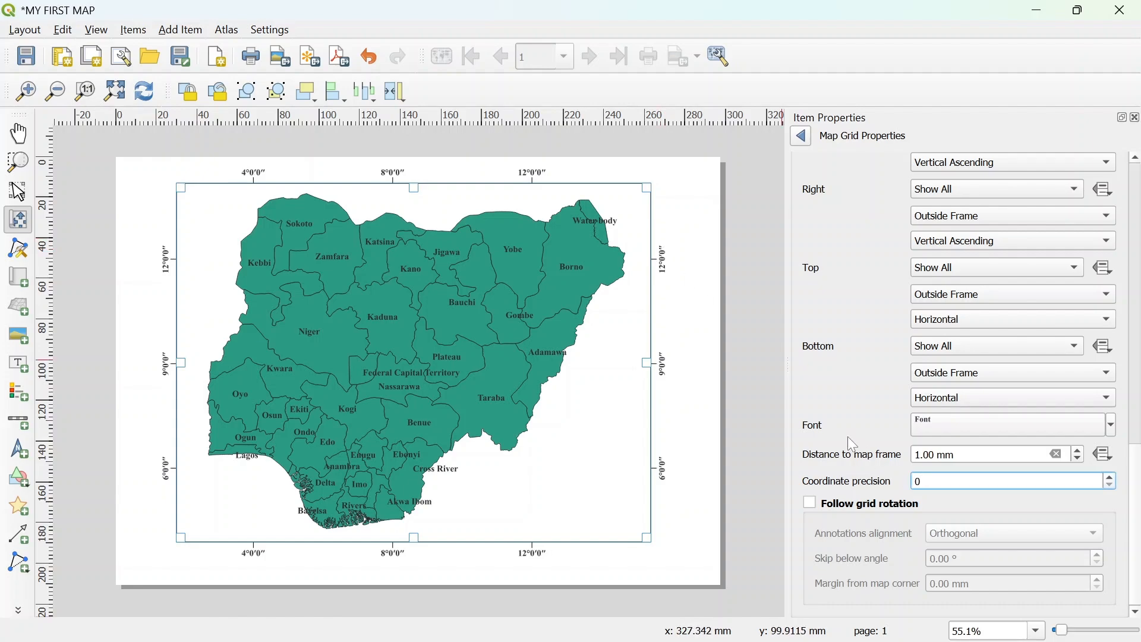
{"action": "left_click", "coordinate": [750, 390]}
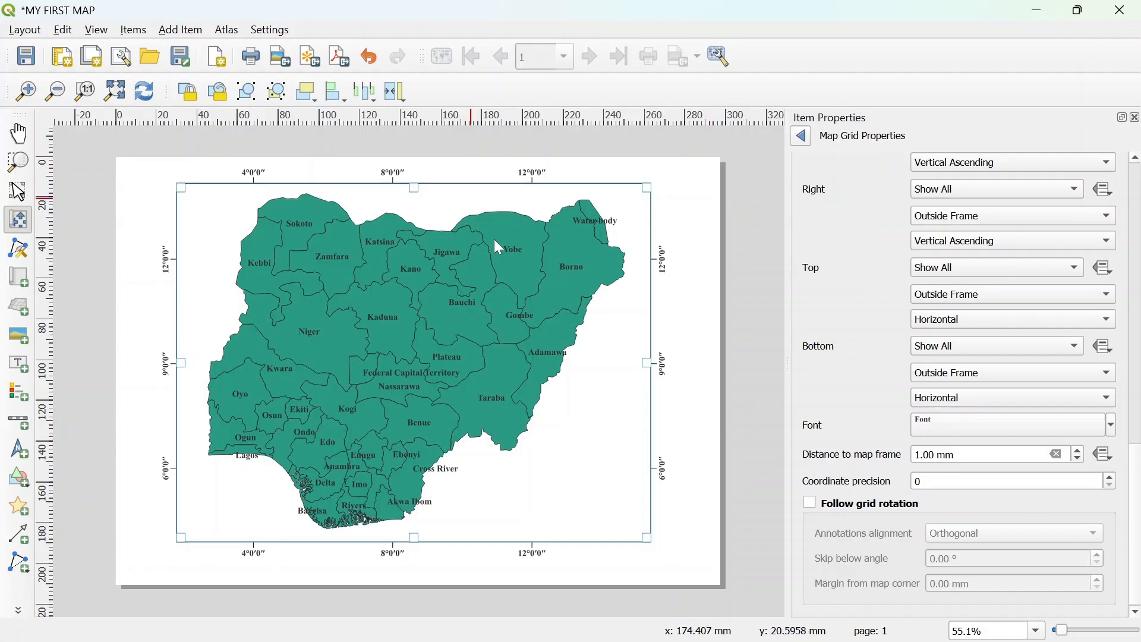
- Add a scale bar near the lower right corner of the map
{"action": "left_click", "coordinate": [801, 136]}
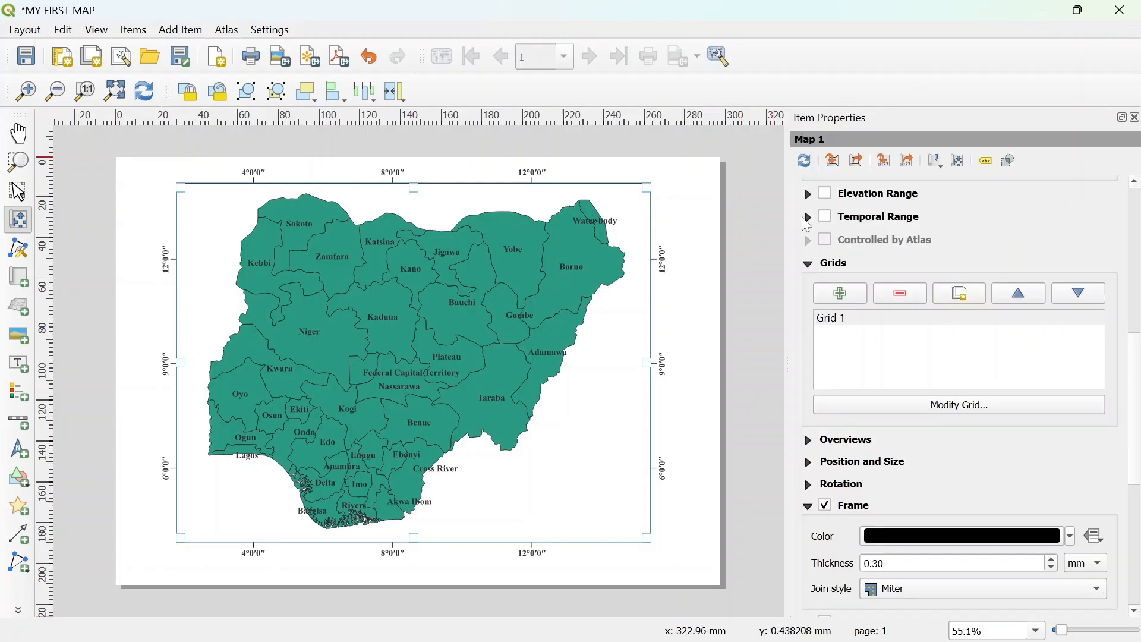
{"action": "left_click", "coordinate": [15, 423]}
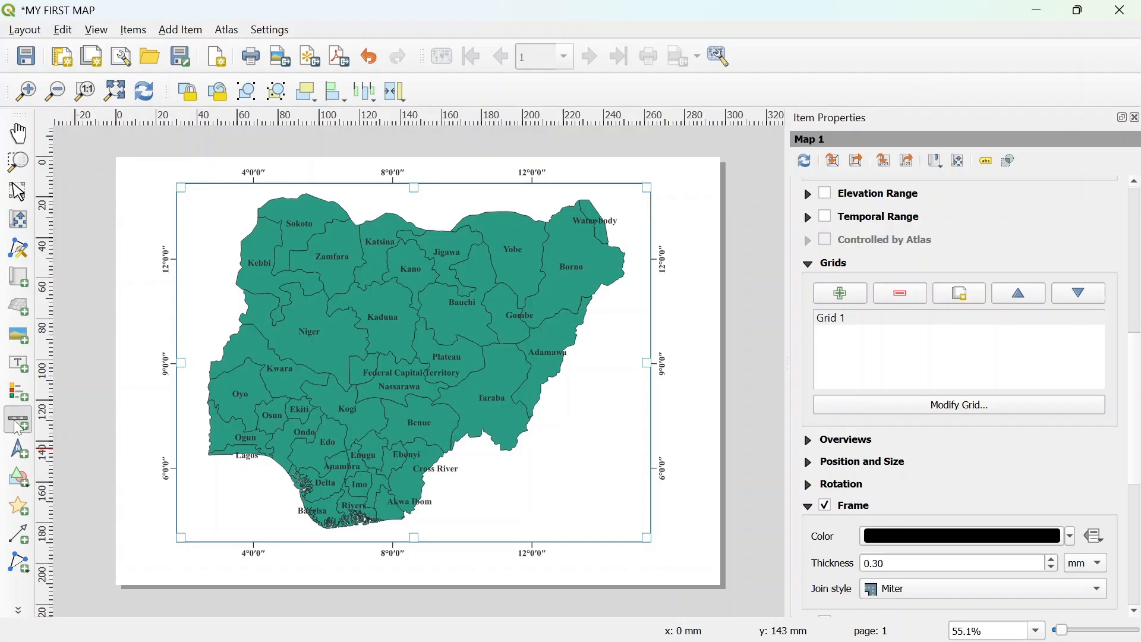
{"action": "left_click_drag", "start_coordinate": [469, 513], "coordinate": [614, 527]}
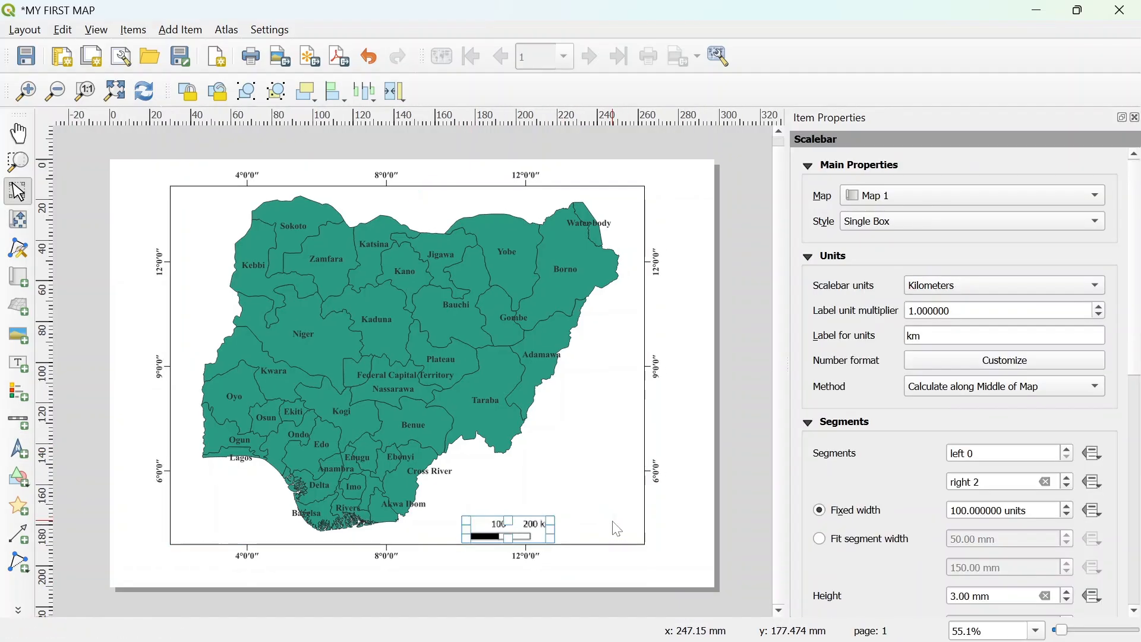
- Set the scale bar's right segments to 5
{"action": "right_click", "coordinate": [528, 527]}
{"action": "left_click", "coordinate": [550, 519]}
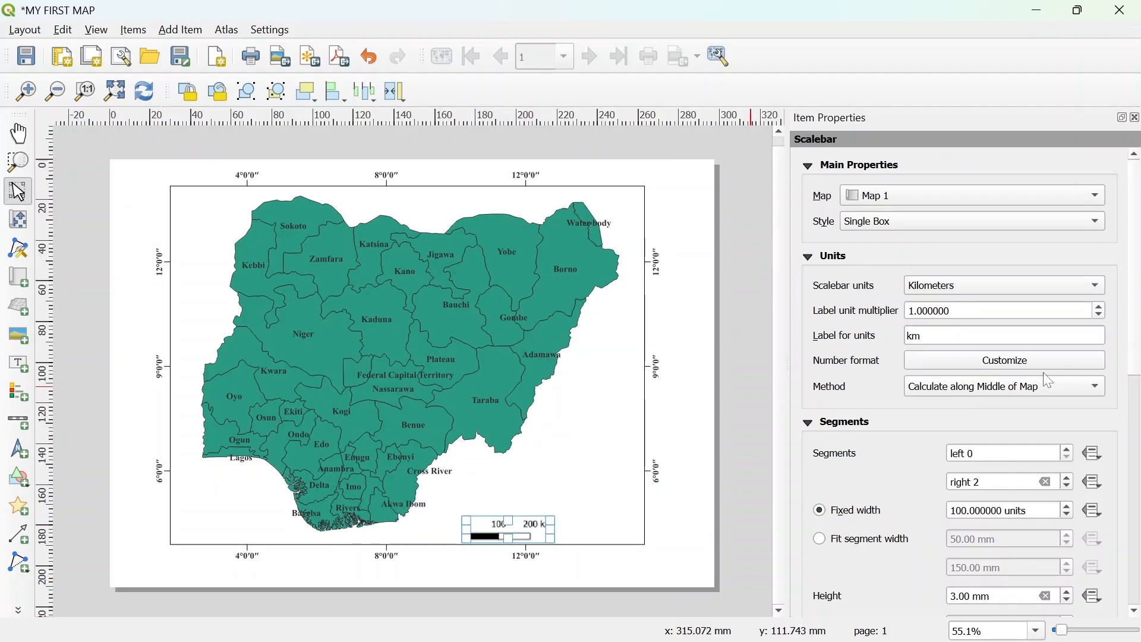
{"action": "left_click", "coordinate": [1067, 479]}
{"action": "left_click", "coordinate": [1067, 479]}
{"action": "left_click", "coordinate": [1068, 479]}
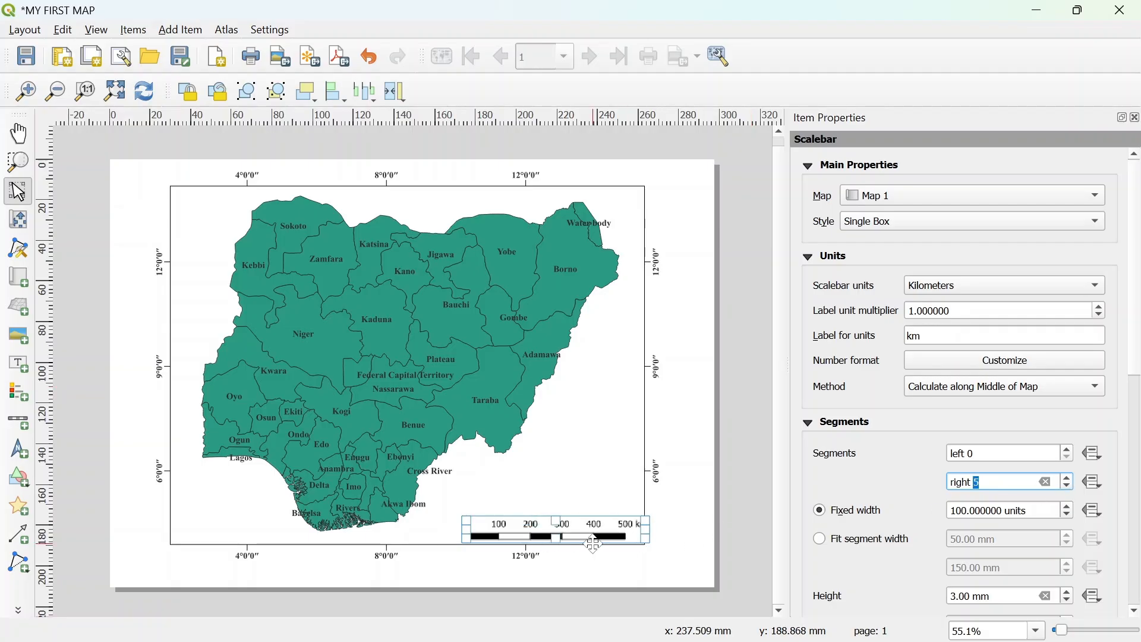
- Nudge the scale bar slightly up and left within the map frame and refresh the layout view
{"action": "left_click_drag", "start_coordinate": [592, 531], "coordinate": [572, 523]}
{"action": "left_click", "coordinate": [726, 444]}
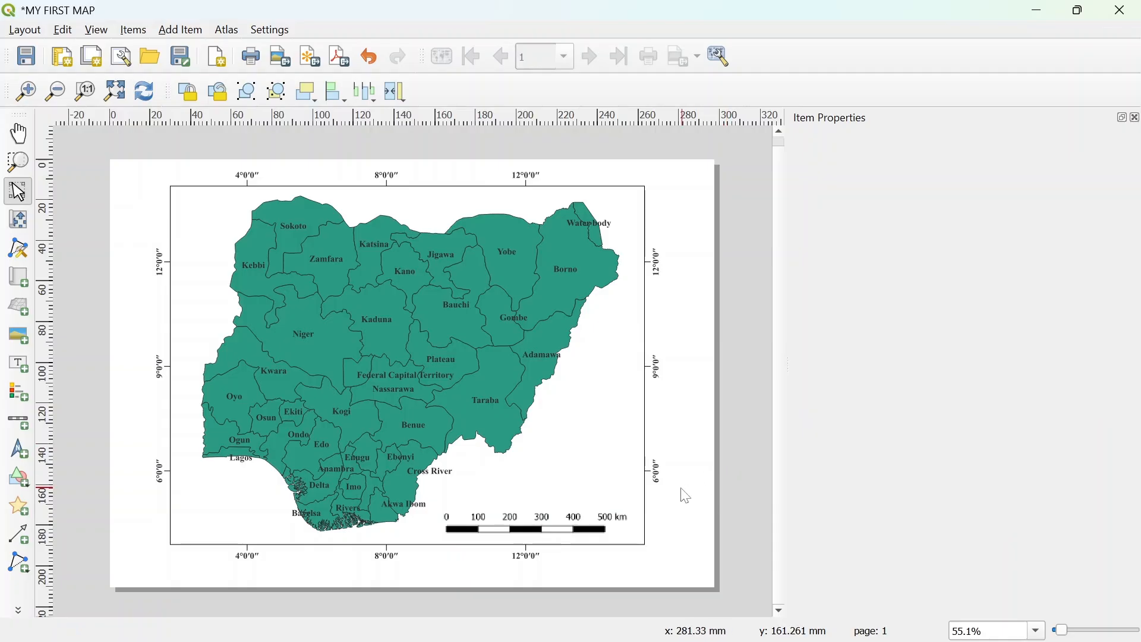
{"action": "left_click", "coordinate": [156, 96]}
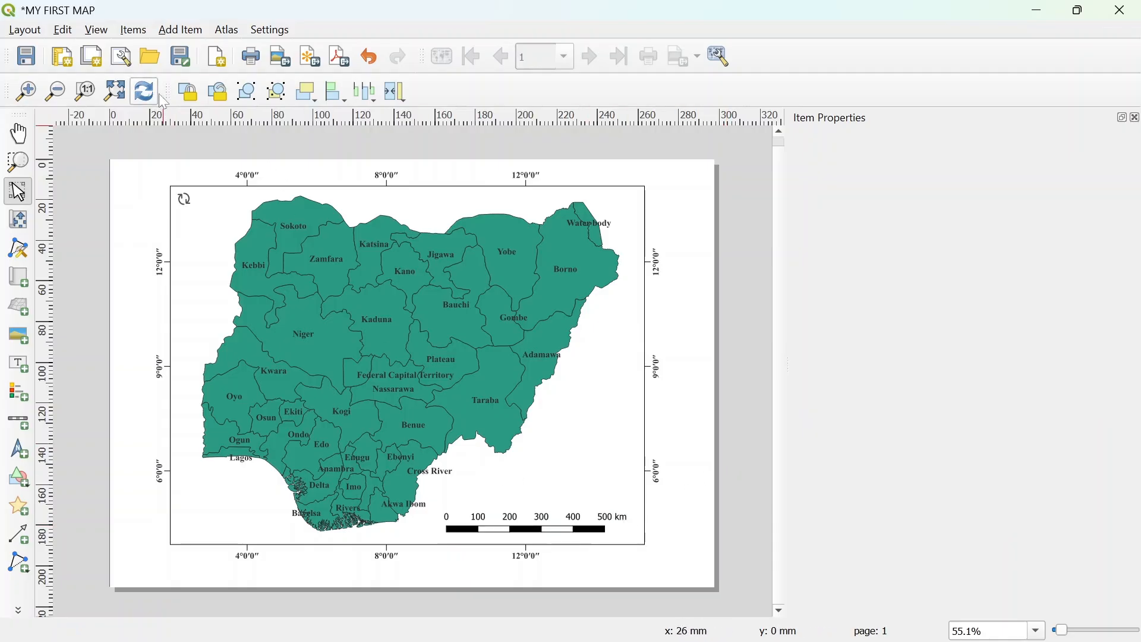
- Set the scale bar's font to Times New Roman, Bold, at 10 points
{"action": "left_click", "coordinate": [584, 525]}
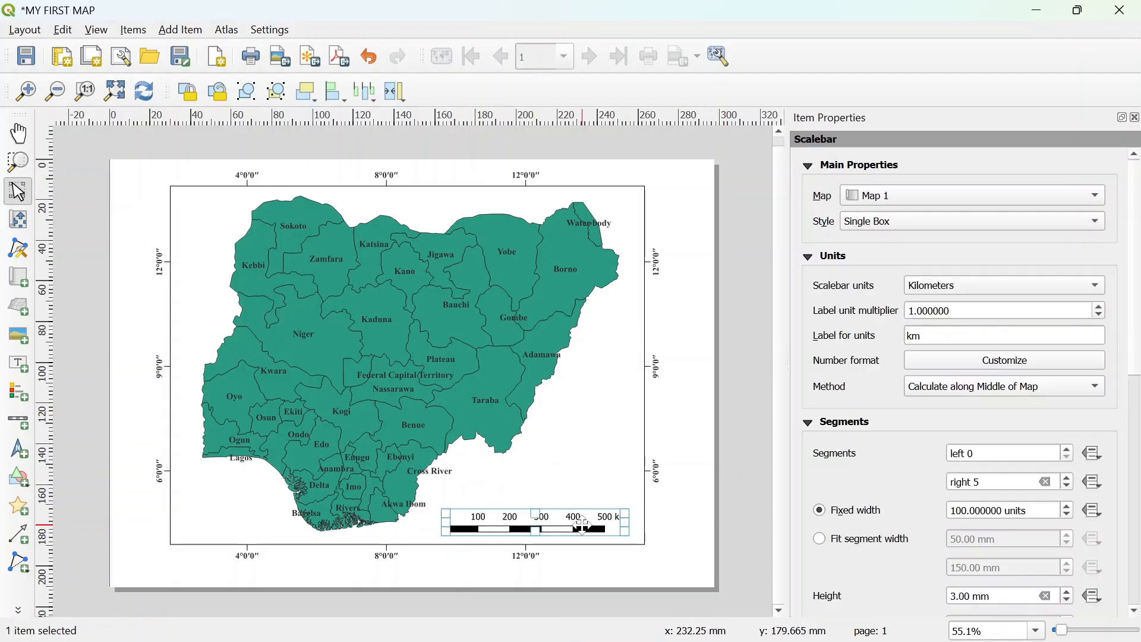
{"action": "right_click", "coordinate": [584, 524]}
{"action": "left_click", "coordinate": [619, 515]}
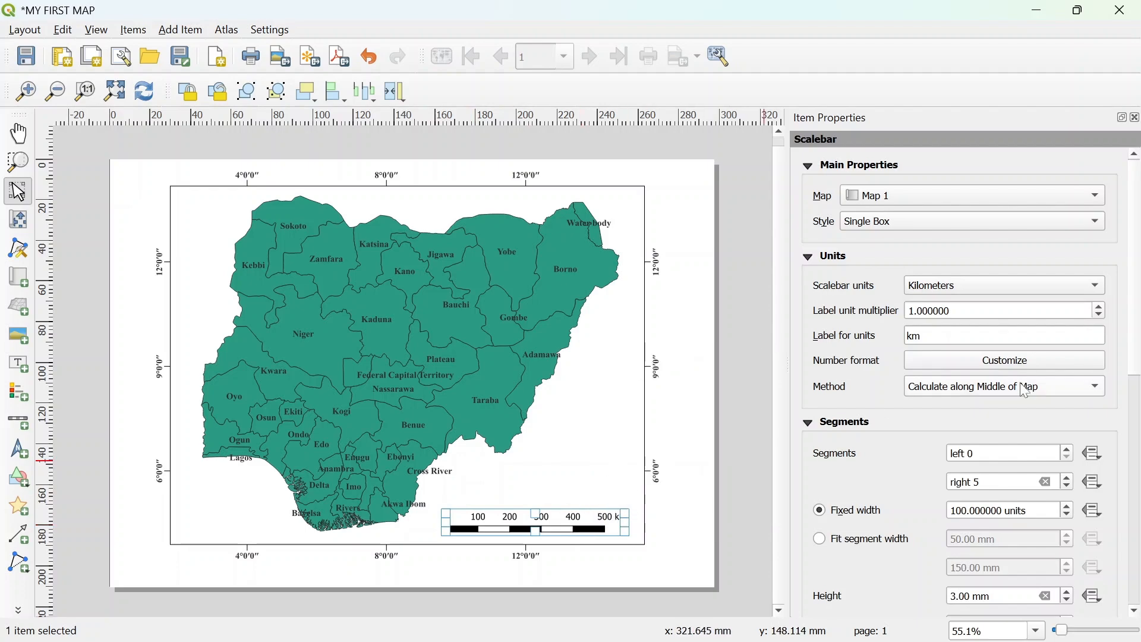
{"action": "scroll", "coordinate": [840, 371], "scroll_direction": "down", "scroll_amount": 6}
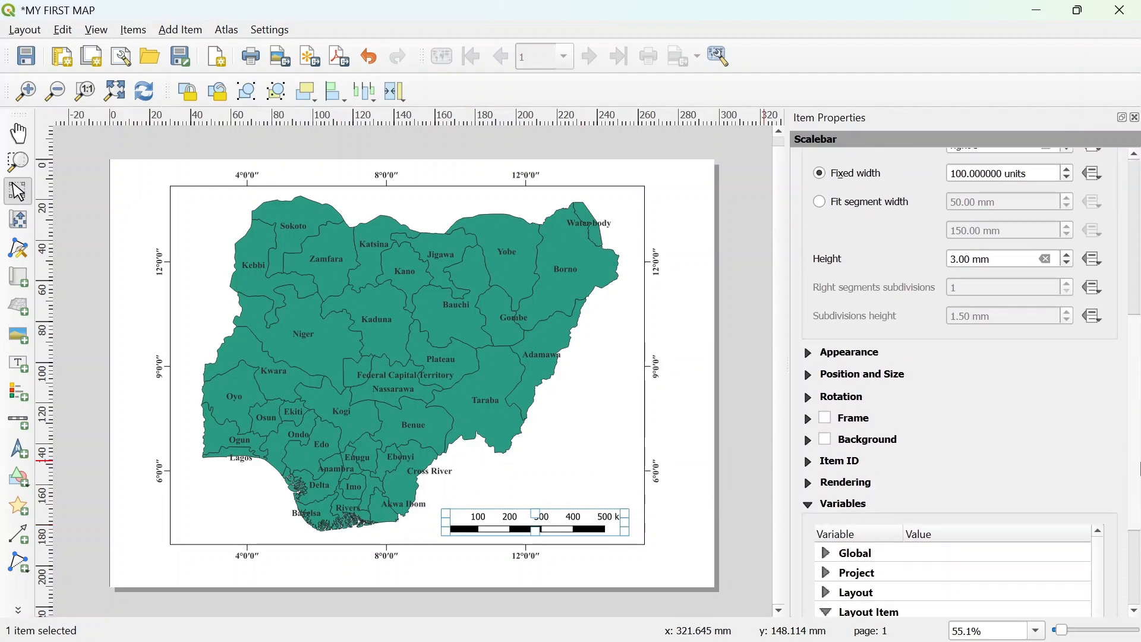
{"action": "left_click", "coordinate": [823, 354]}
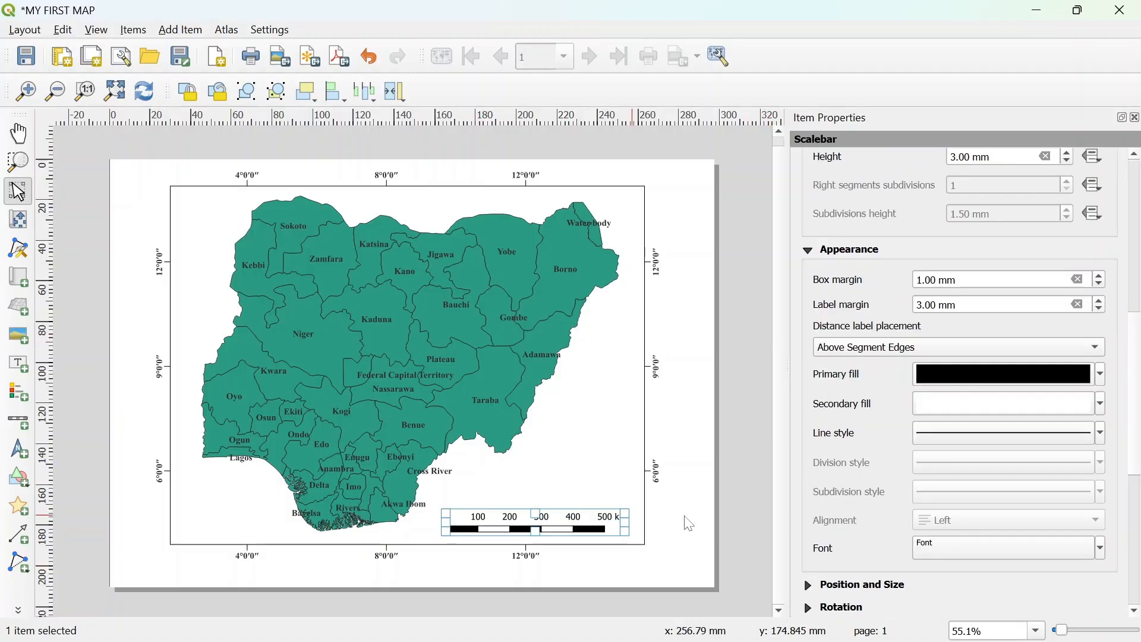
{"action": "left_click", "coordinate": [956, 546]}
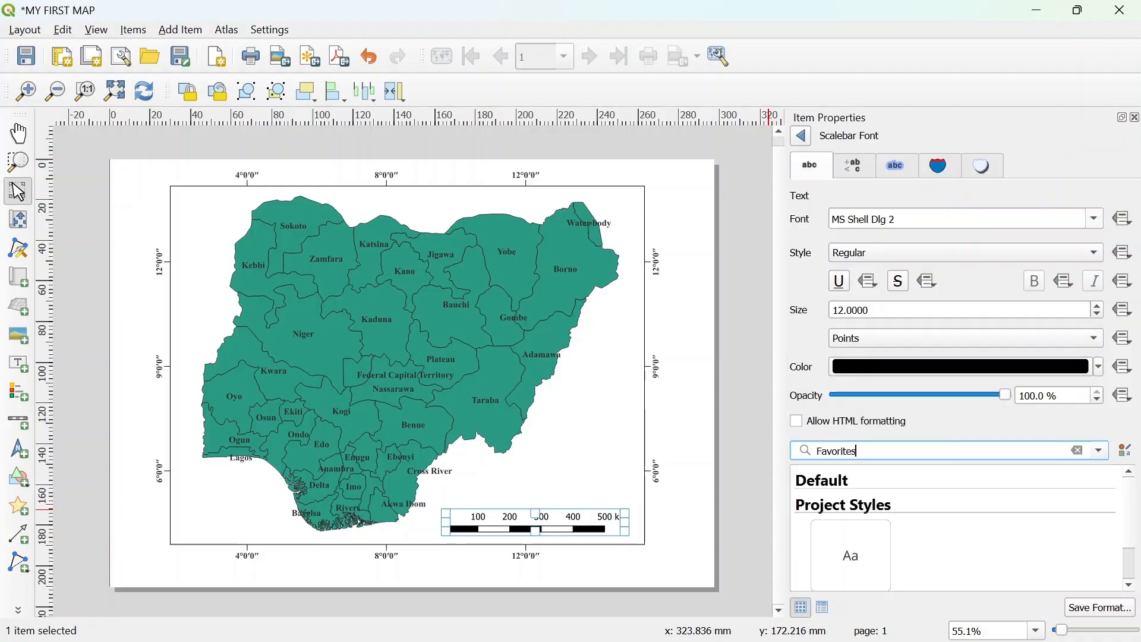
{"action": "left_click", "coordinate": [1091, 220]}
{"action": "type", "text": "ti"}
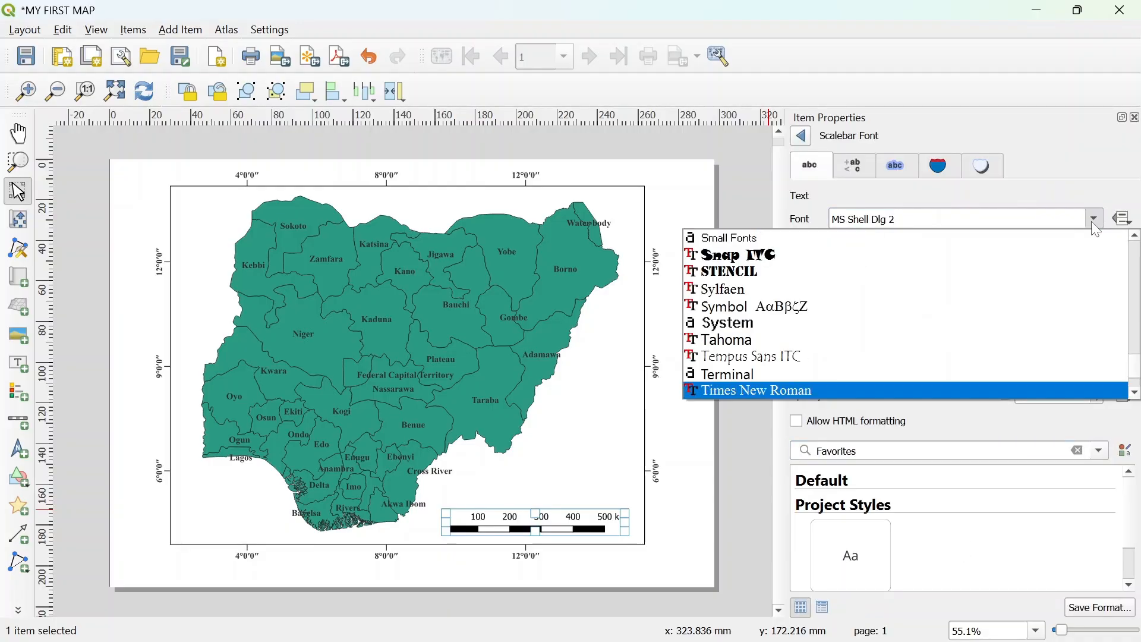
{"action": "key", "text": "Return"}
{"action": "left_click", "coordinate": [1059, 253]}
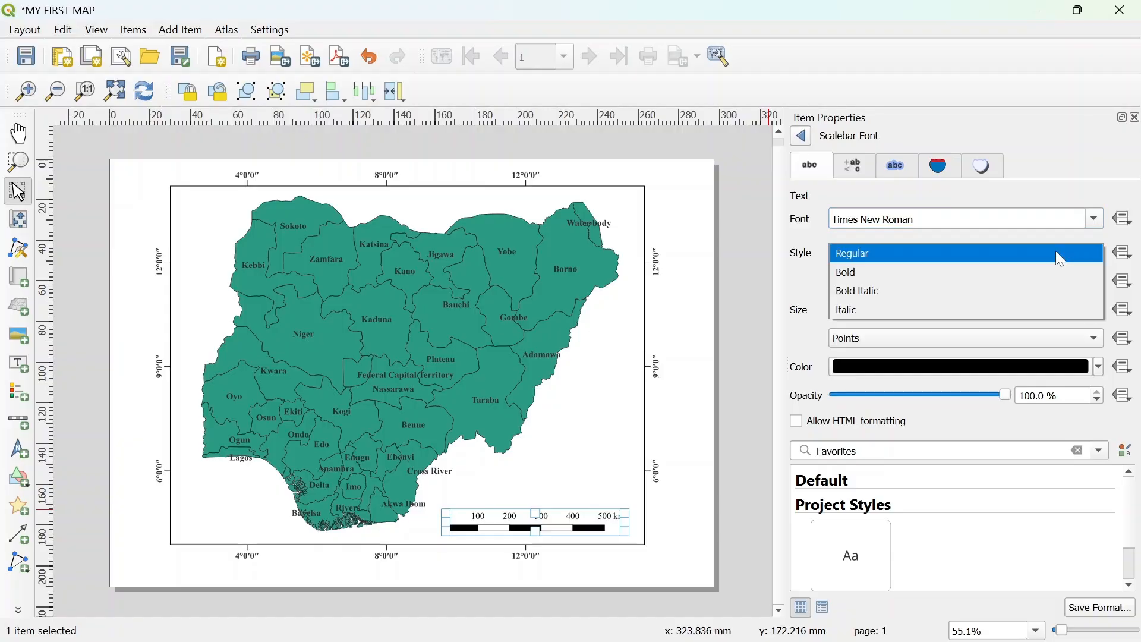
{"action": "left_click", "coordinate": [981, 274]}
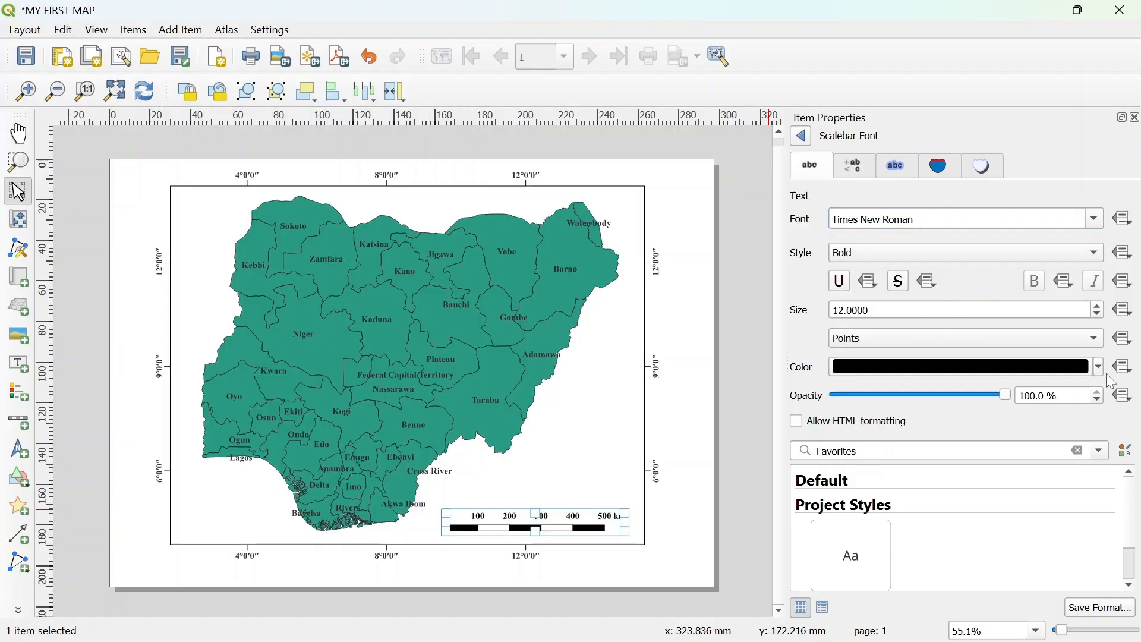
{"action": "left_click", "coordinate": [1098, 315]}
{"action": "left_click", "coordinate": [1099, 315]}
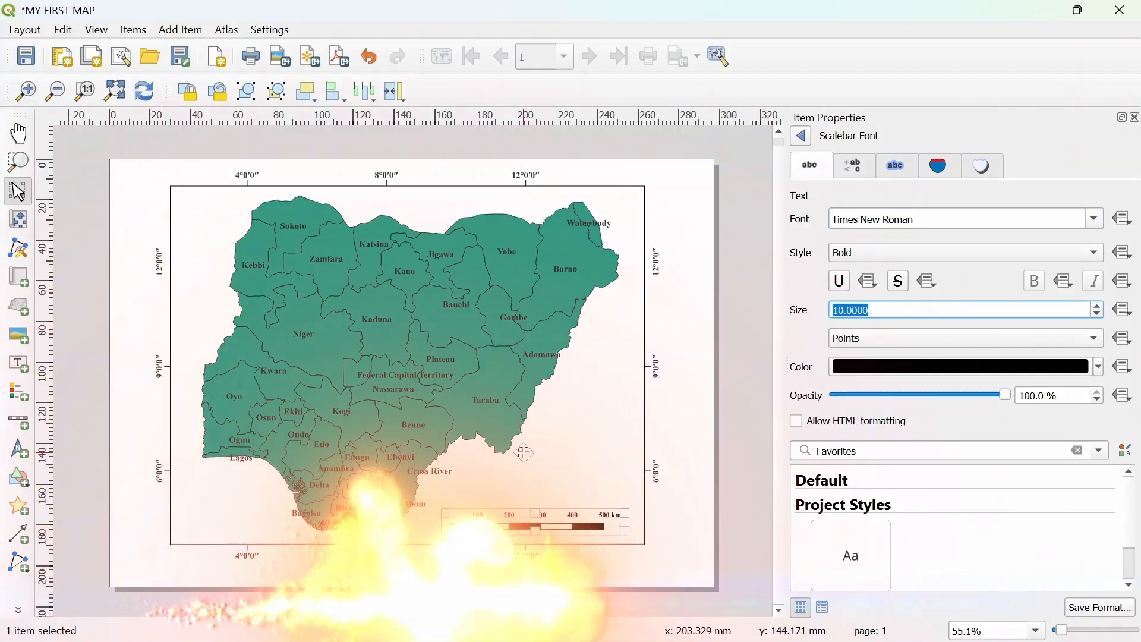
- Shift the scale bar slightly further left inside the map frame
{"action": "left_click_drag", "start_coordinate": [554, 520], "coordinate": [541, 521]}
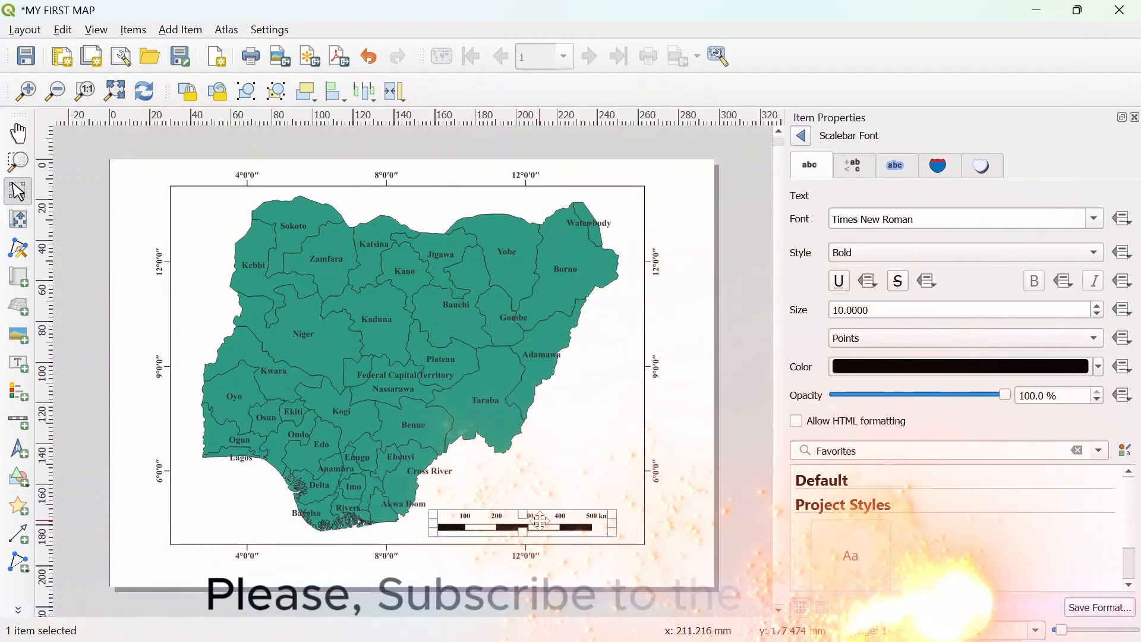
{"action": "left_click", "coordinate": [698, 450]}
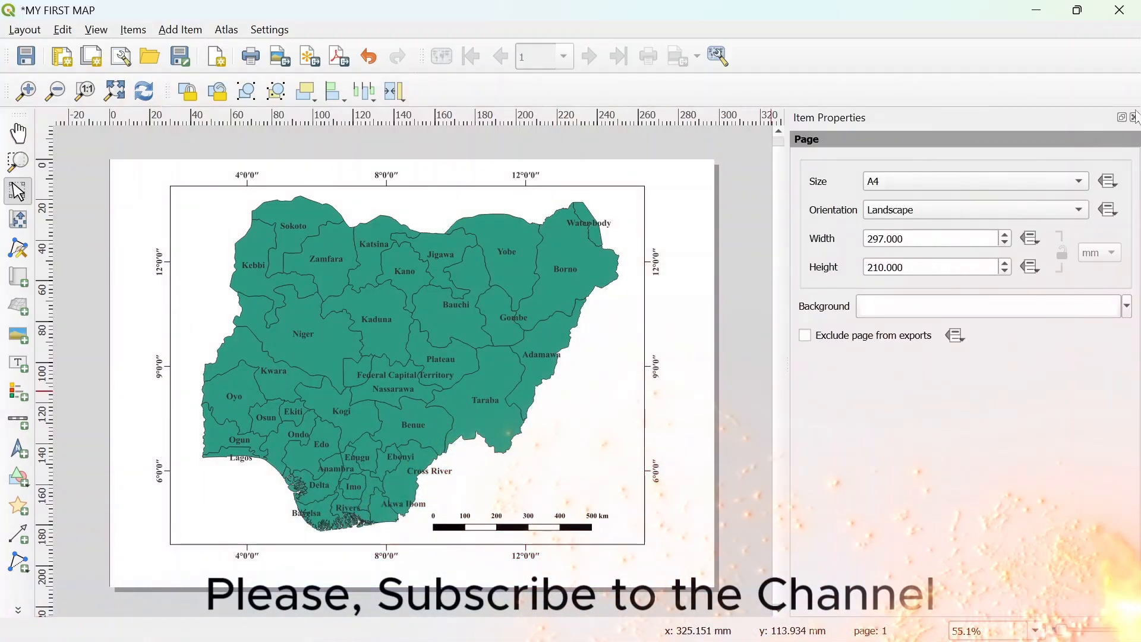
{"action": "key", "text": "ctrl+Tab"}
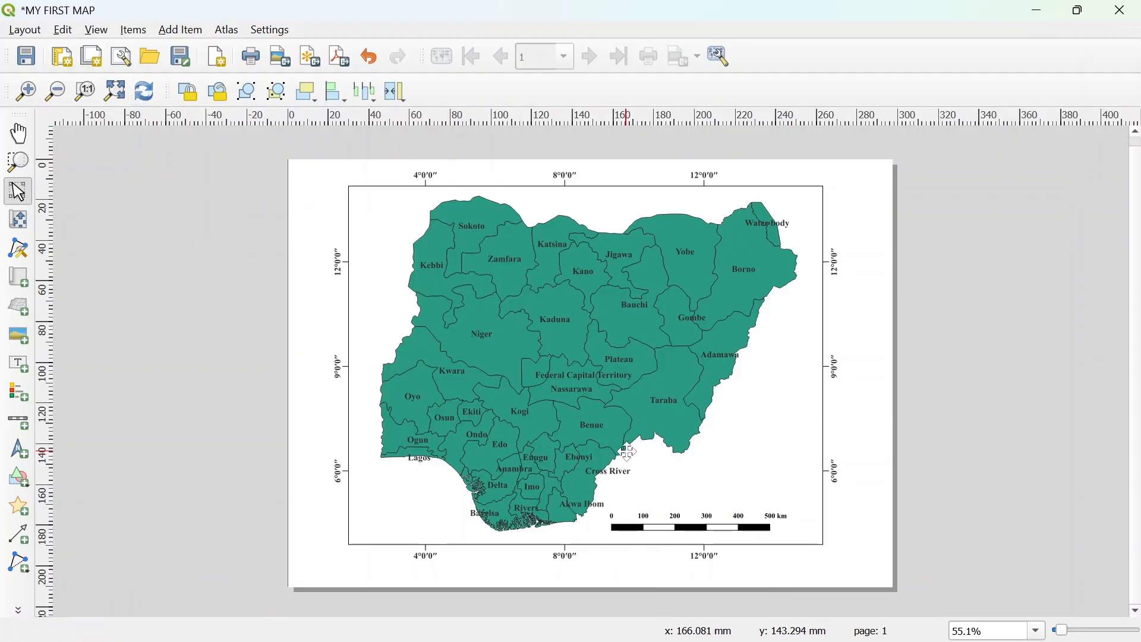
- Add a north arrow in the map frame's upper left corner
{"action": "left_click", "coordinate": [18, 451]}
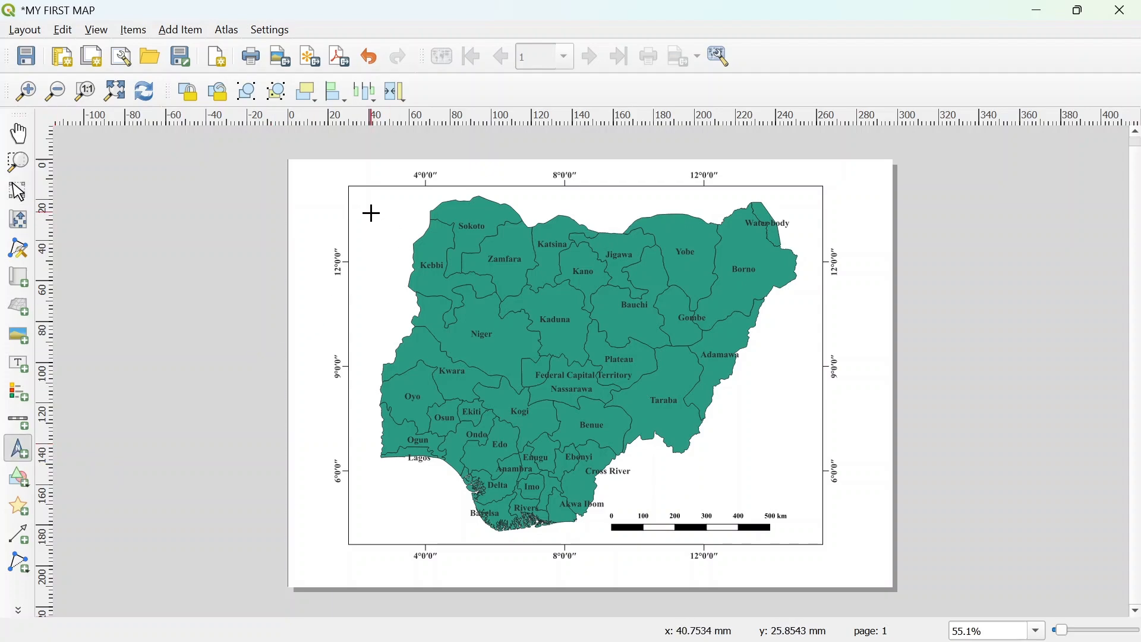
{"action": "left_click_drag", "start_coordinate": [372, 213], "coordinate": [392, 243]}
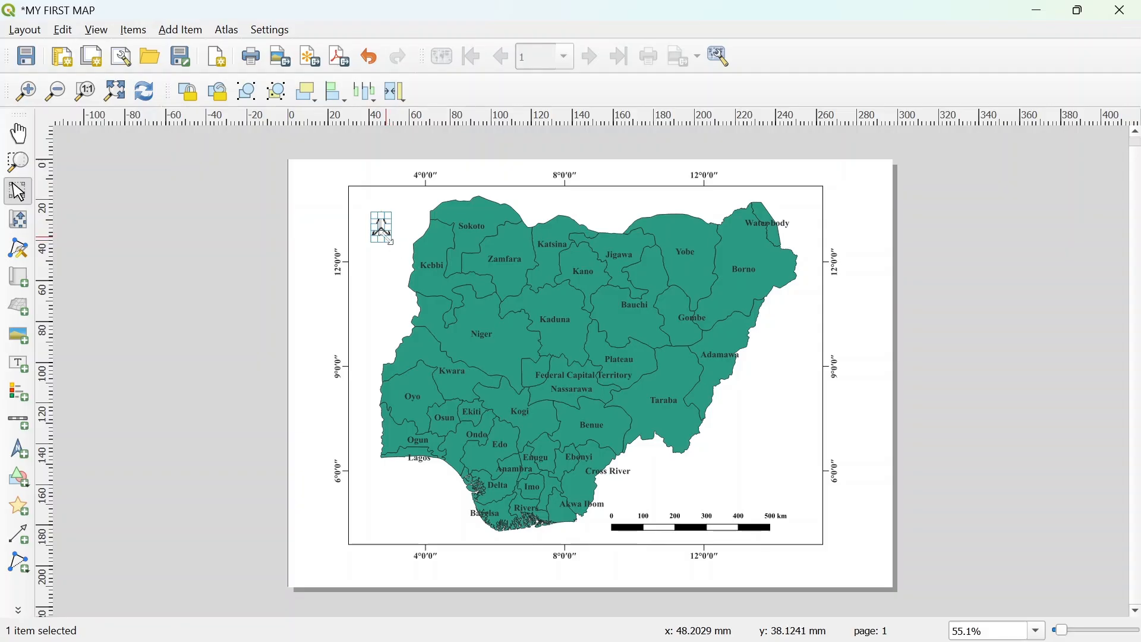
{"action": "right_click", "coordinate": [380, 231]}
{"action": "left_click", "coordinate": [424, 398]}
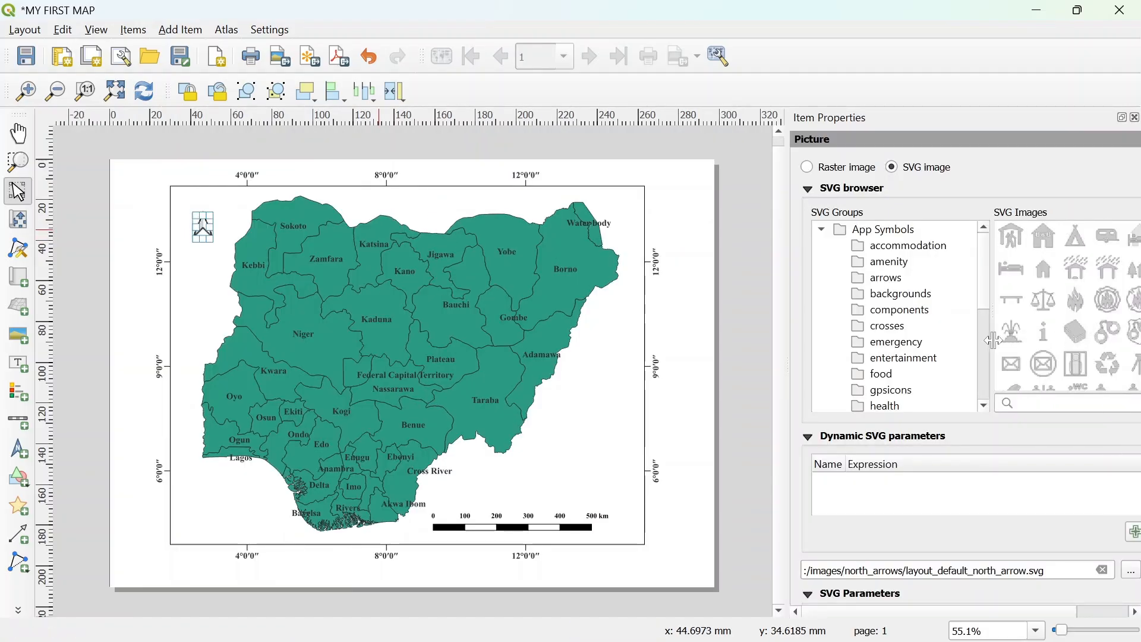
- Try the NorthArrow_04 and NorthArrow_03 images for the north arrow
{"action": "left_click_drag", "start_coordinate": [993, 340], "coordinate": [899, 349]}
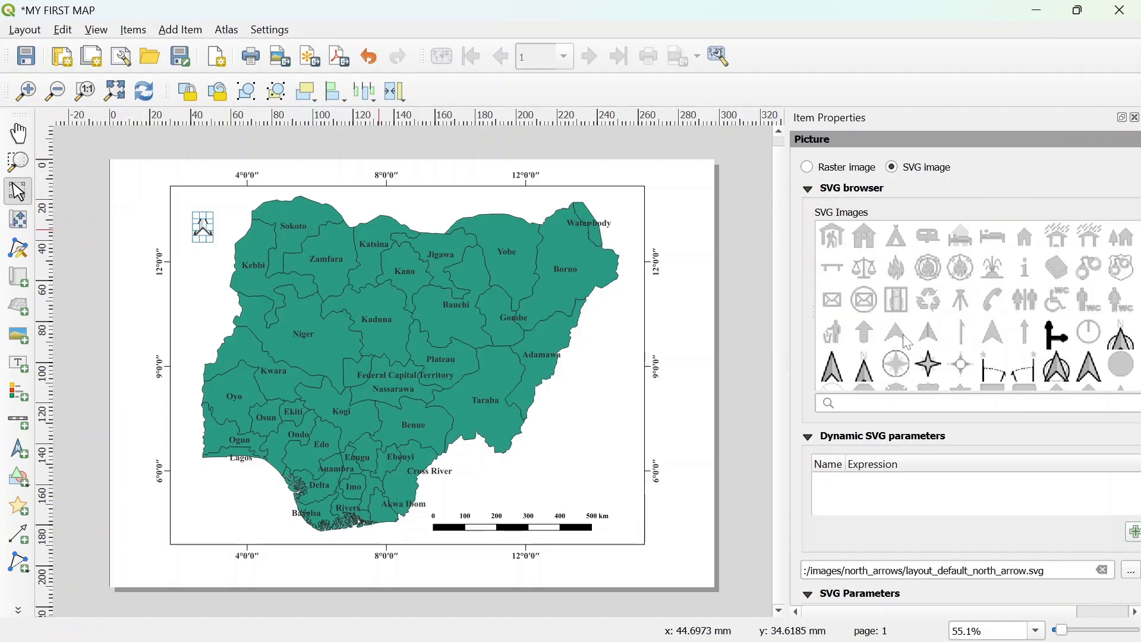
{"action": "left_click", "coordinate": [868, 374]}
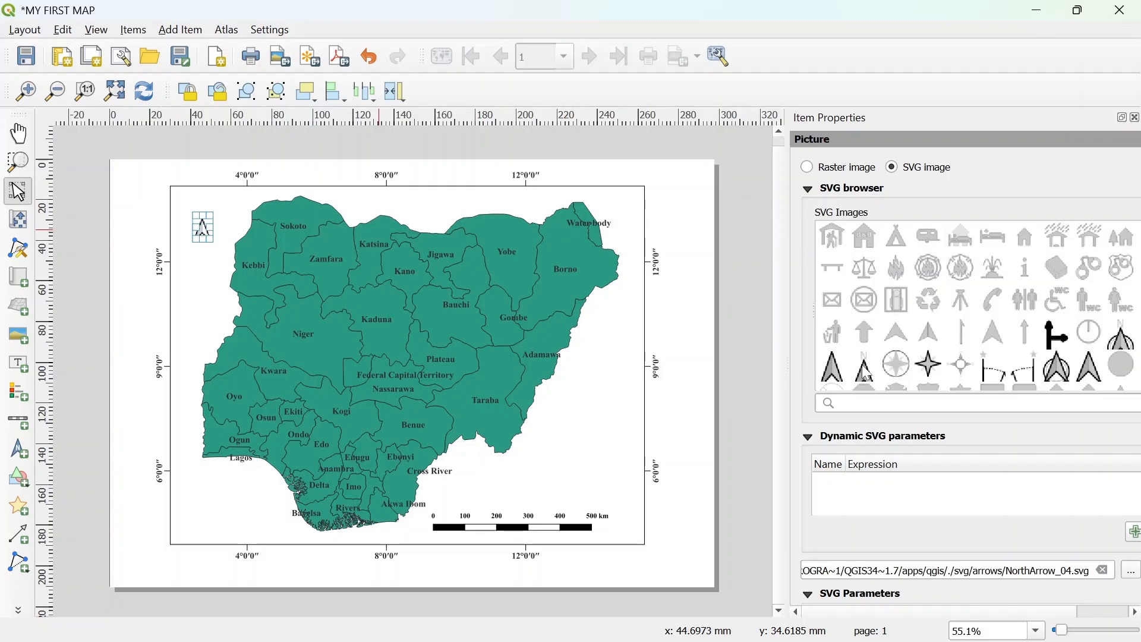
{"action": "left_click", "coordinate": [835, 367]}
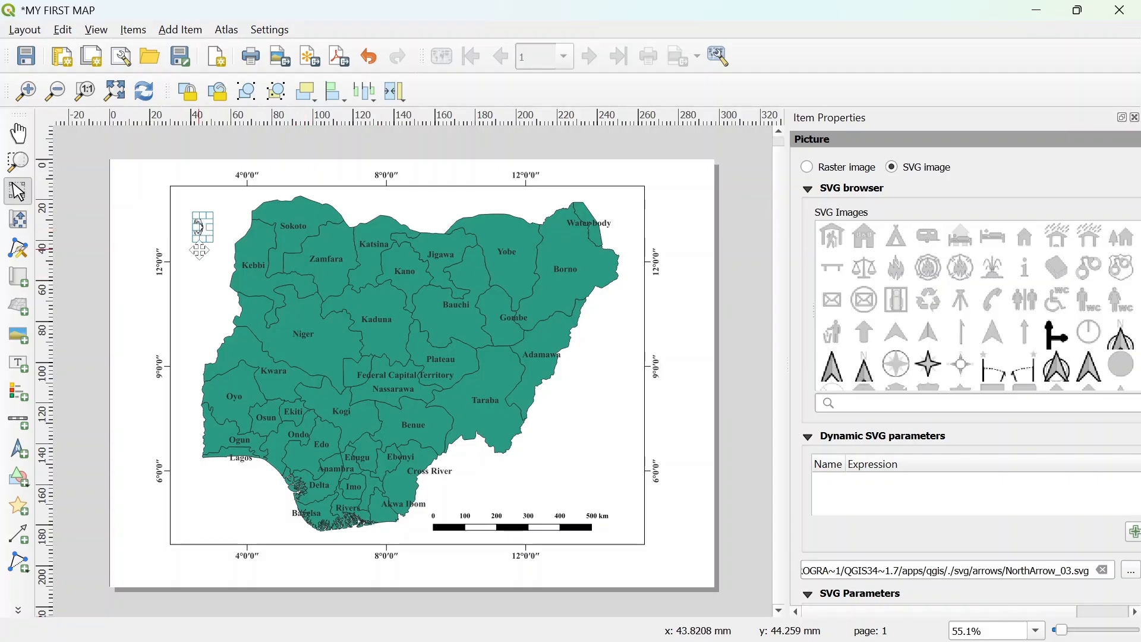
{"action": "left_click", "coordinate": [199, 248]}
{"action": "left_click", "coordinate": [127, 221]}
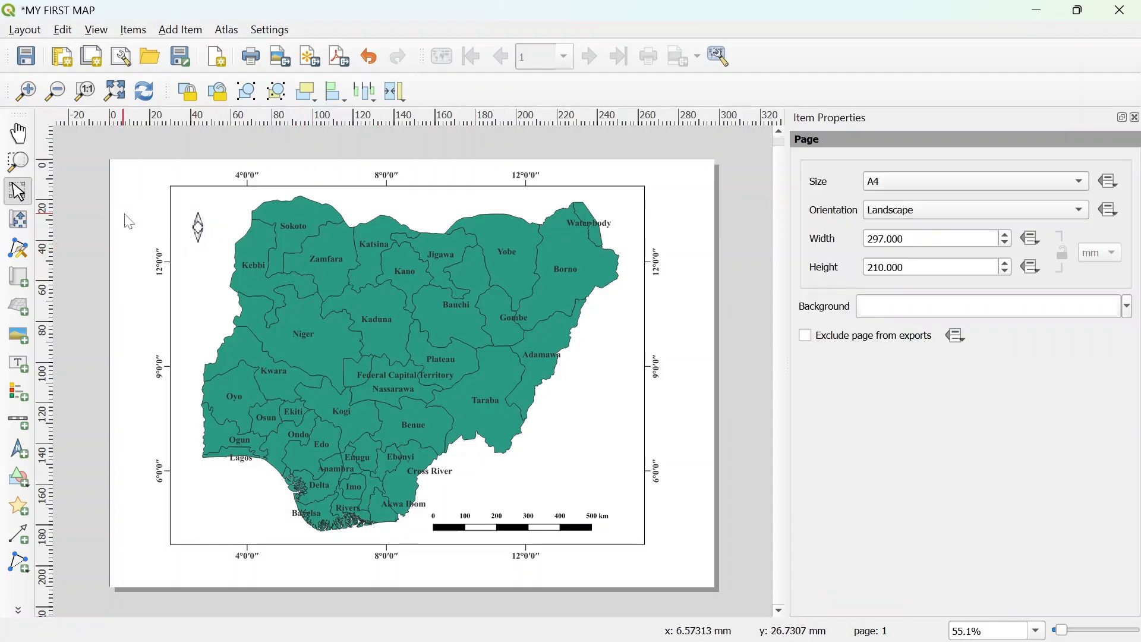
- Set the north arrow image to NorthArrow_02 from the arrows group
{"action": "left_click", "coordinate": [202, 230]}
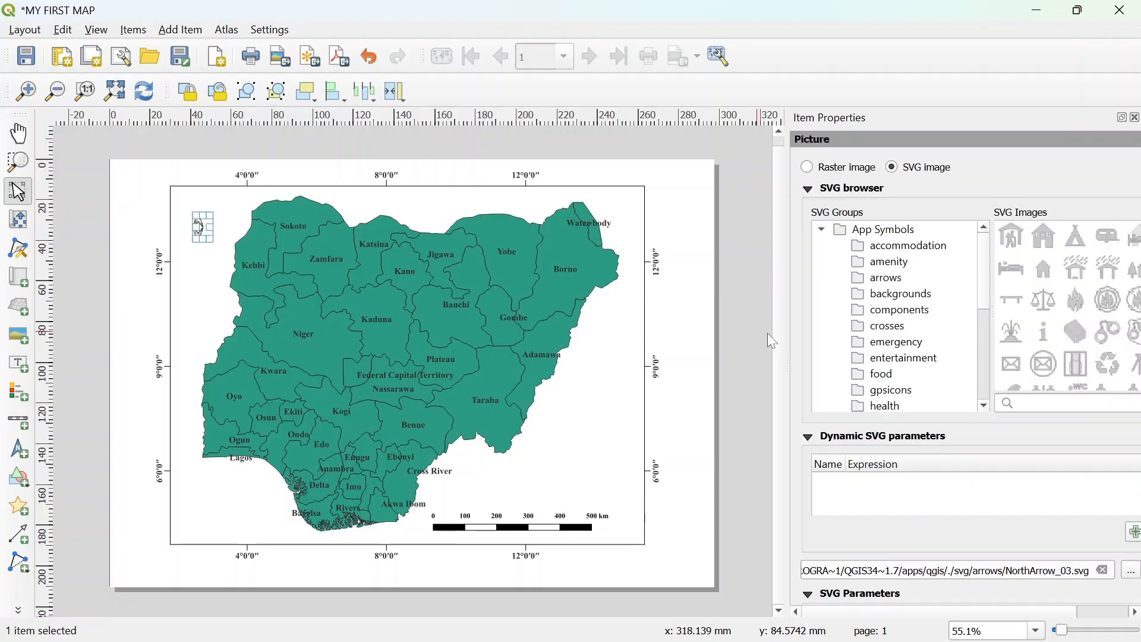
{"action": "left_click", "coordinate": [888, 278]}
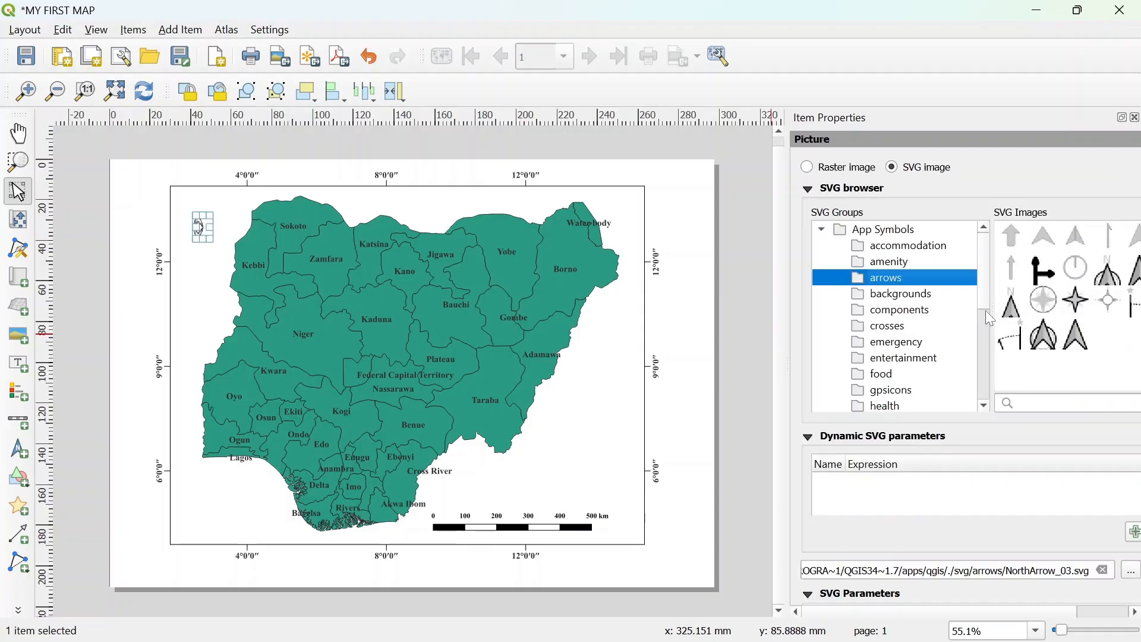
{"action": "left_click_drag", "start_coordinate": [952, 306], "coordinate": [900, 309]}
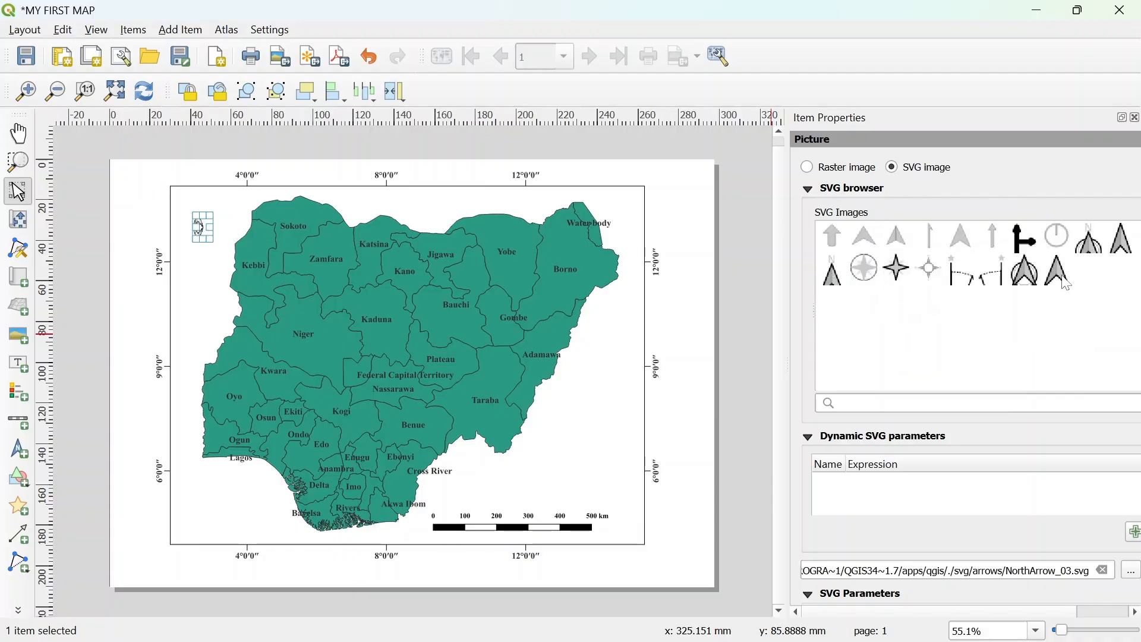
{"action": "left_click", "coordinate": [1097, 252]}
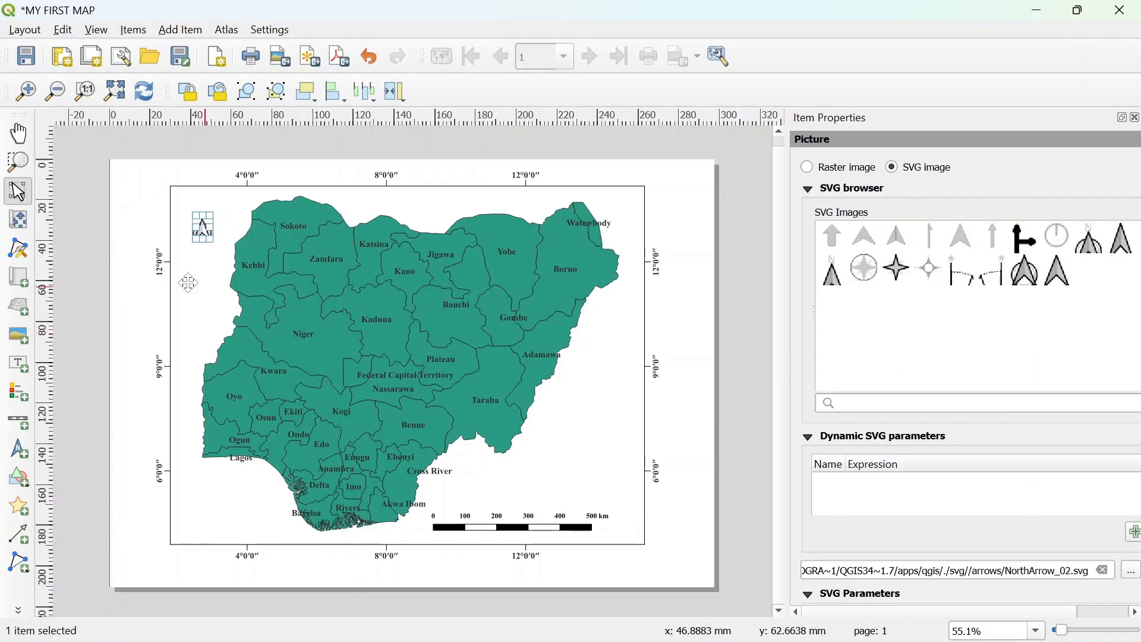
{"action": "left_click", "coordinate": [131, 271]}
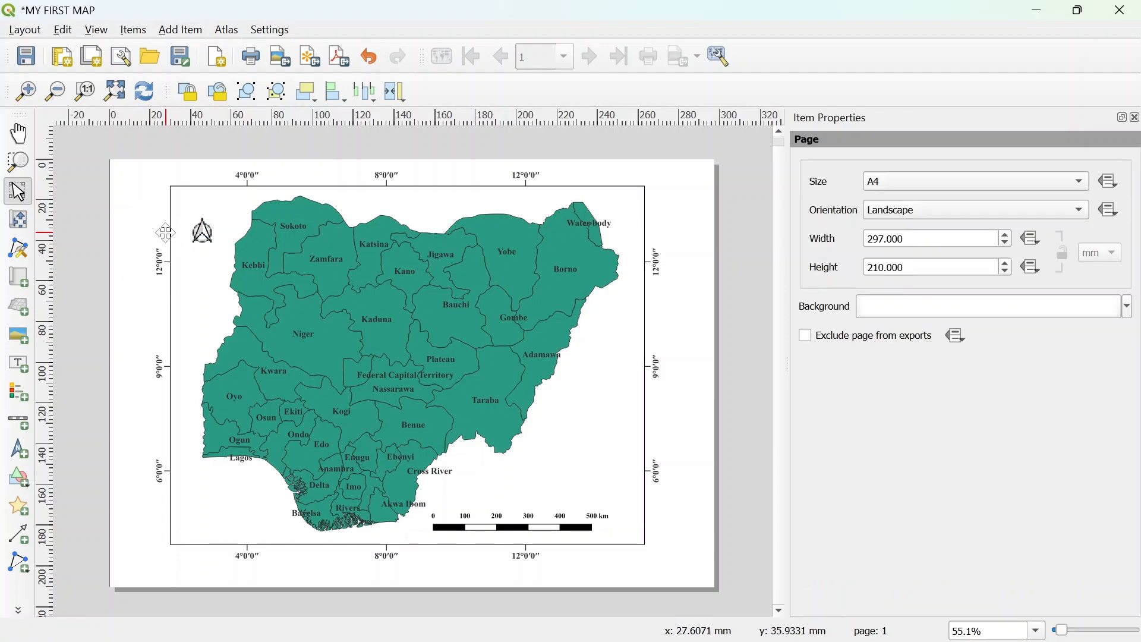
{"action": "left_click", "coordinate": [1134, 118]}
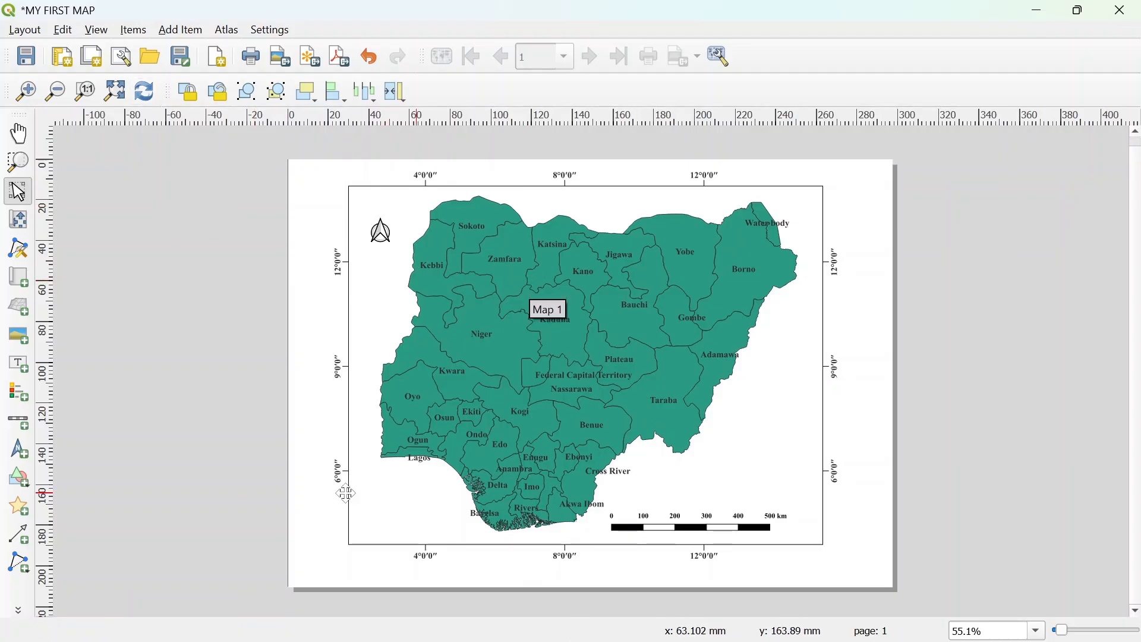
- Add a legend in the map frame's lower right area, above the scale bar
{"action": "left_click", "coordinate": [18, 392]}
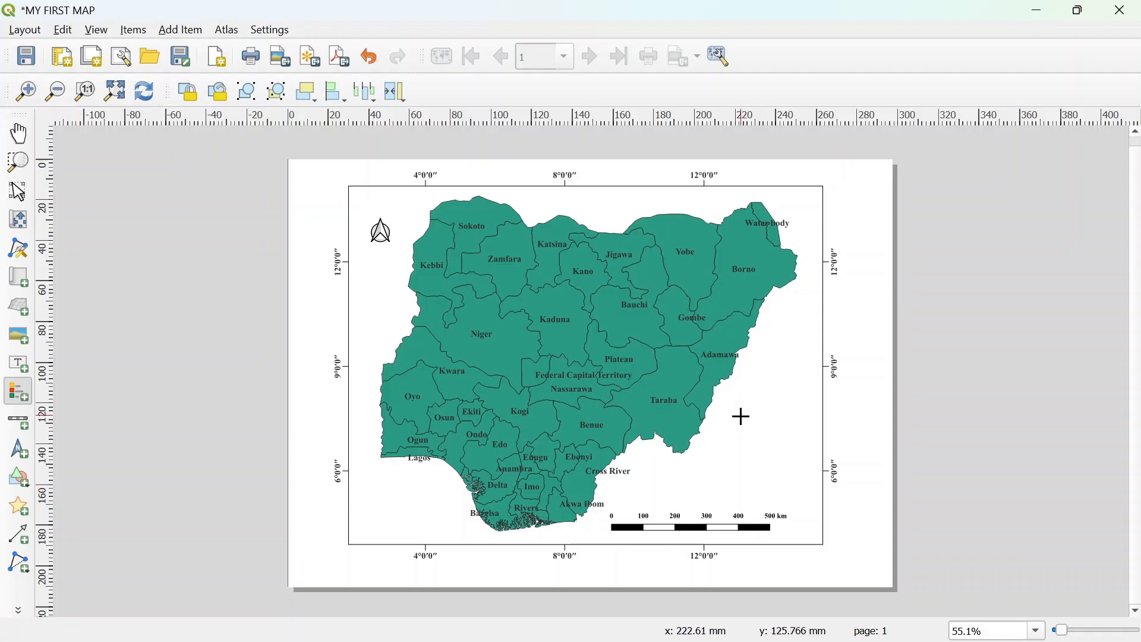
{"action": "left_click_drag", "start_coordinate": [741, 414], "coordinate": [797, 475]}
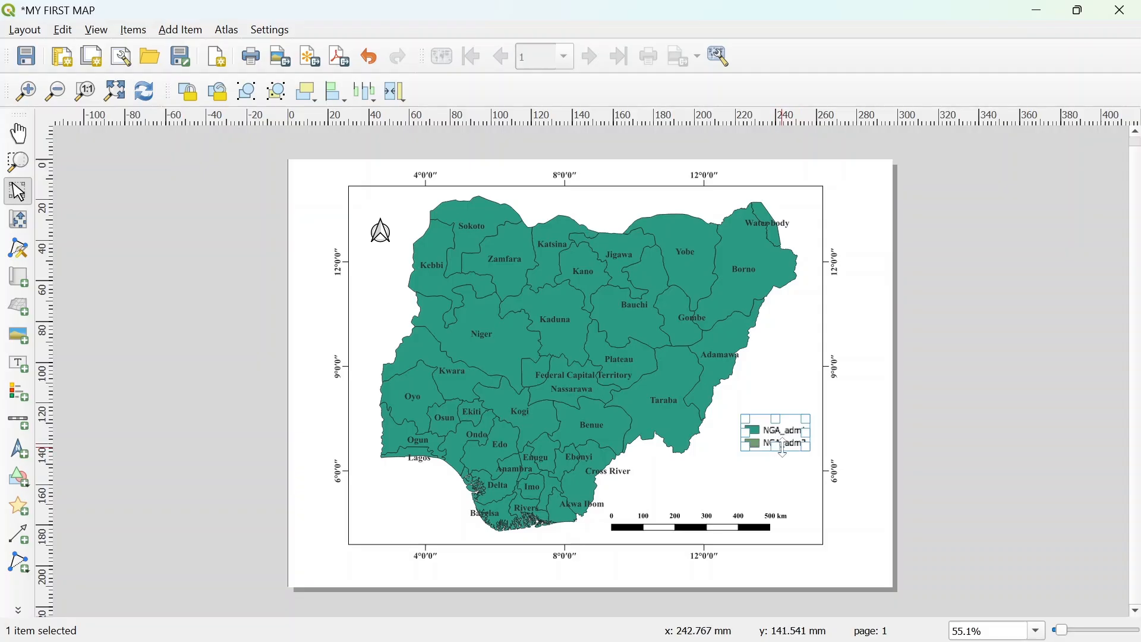
{"action": "right_click", "coordinate": [792, 440]}
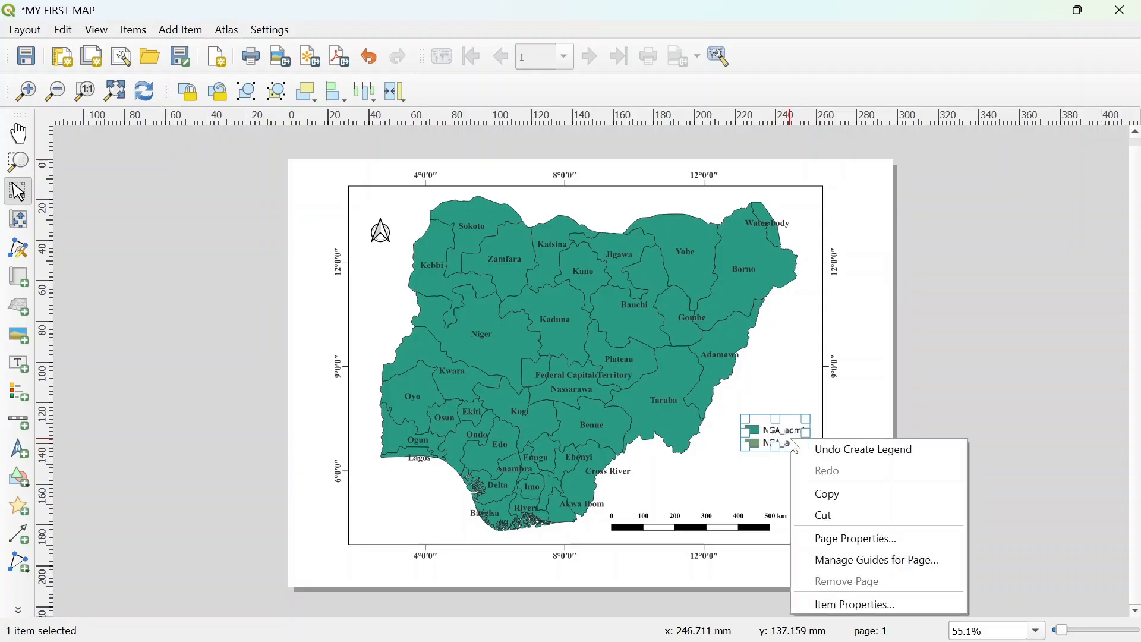
{"action": "left_click", "coordinate": [841, 606]}
- Title the legend Legend and turn off automatic updating of its items
{"action": "left_click", "coordinate": [961, 197]}
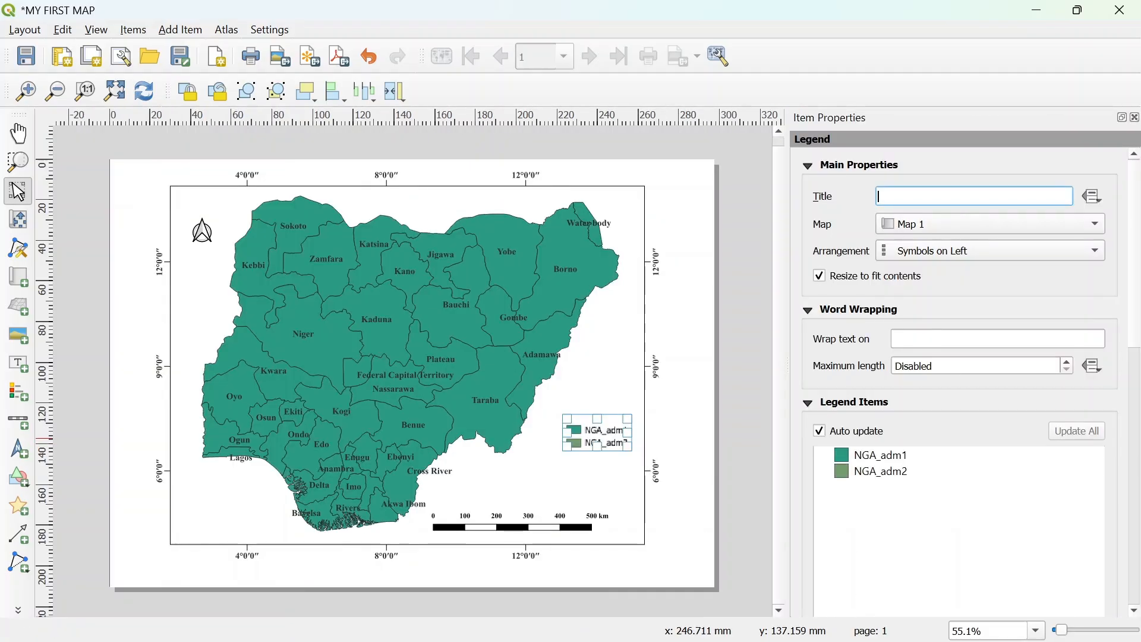
{"action": "type", "text": "I"}
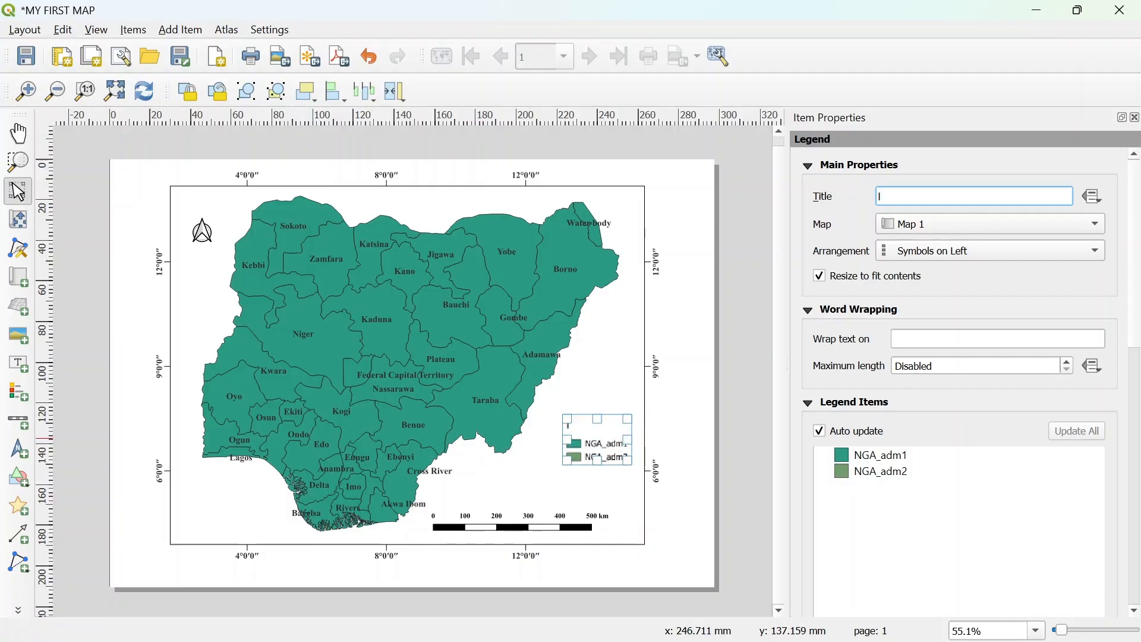
{"action": "key", "text": "BackSpace"}
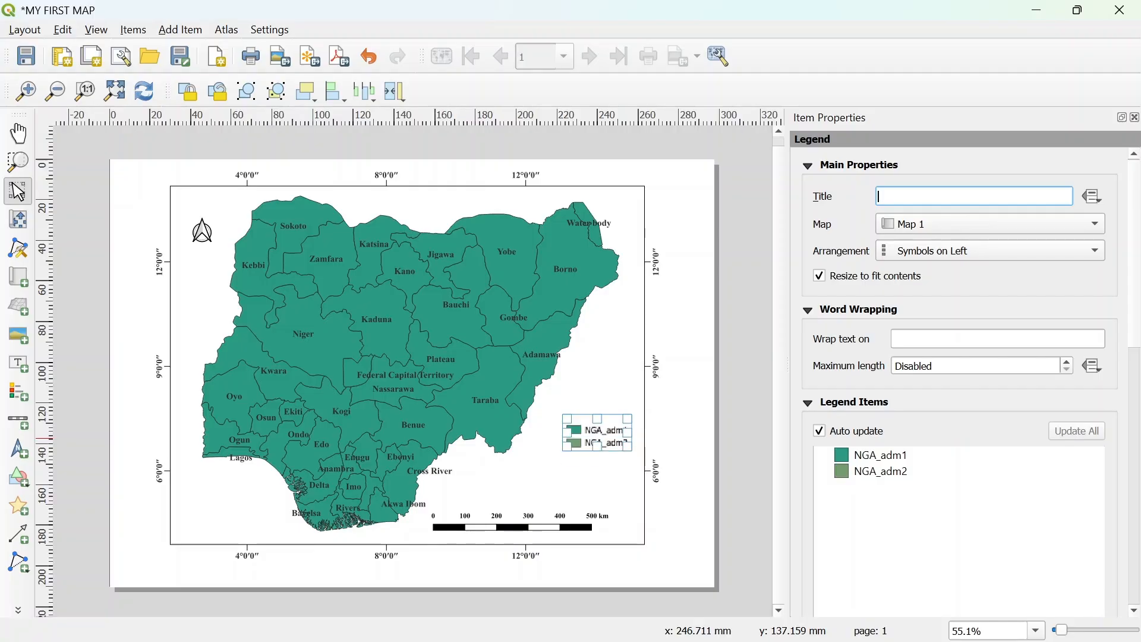
{"action": "type", "text": "Legend"}
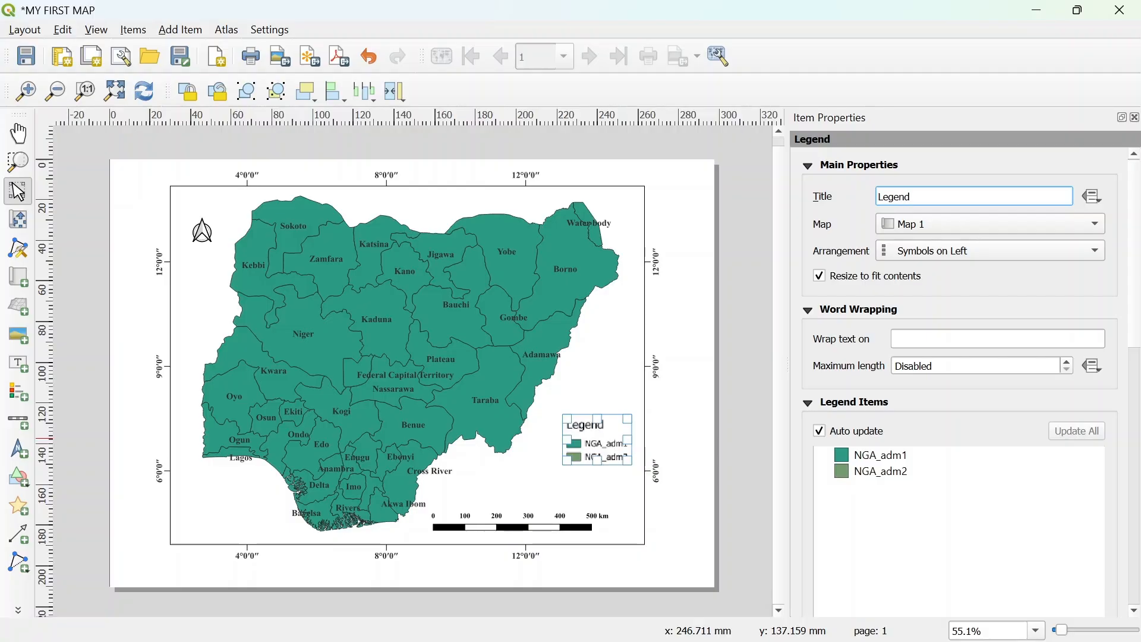
{"action": "left_click", "coordinate": [820, 431]}
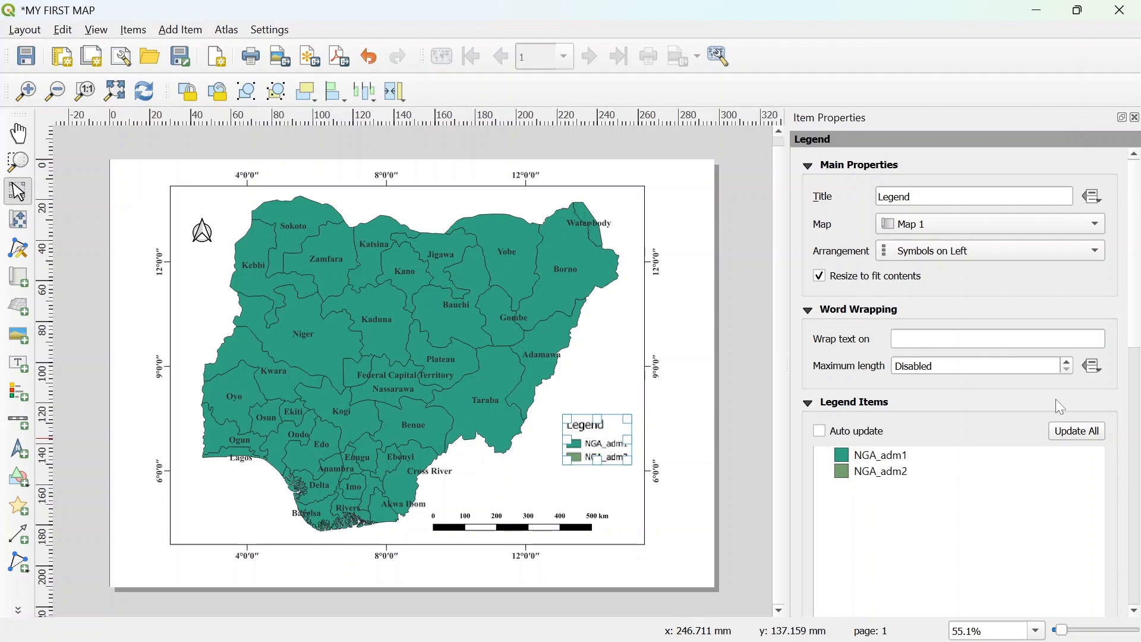
- Rename the NGA_adm1 legend item to Nigeria States
{"action": "left_click_drag", "start_coordinate": [1138, 308], "coordinate": [1126, 388]}
{"action": "left_click", "coordinate": [885, 260]}
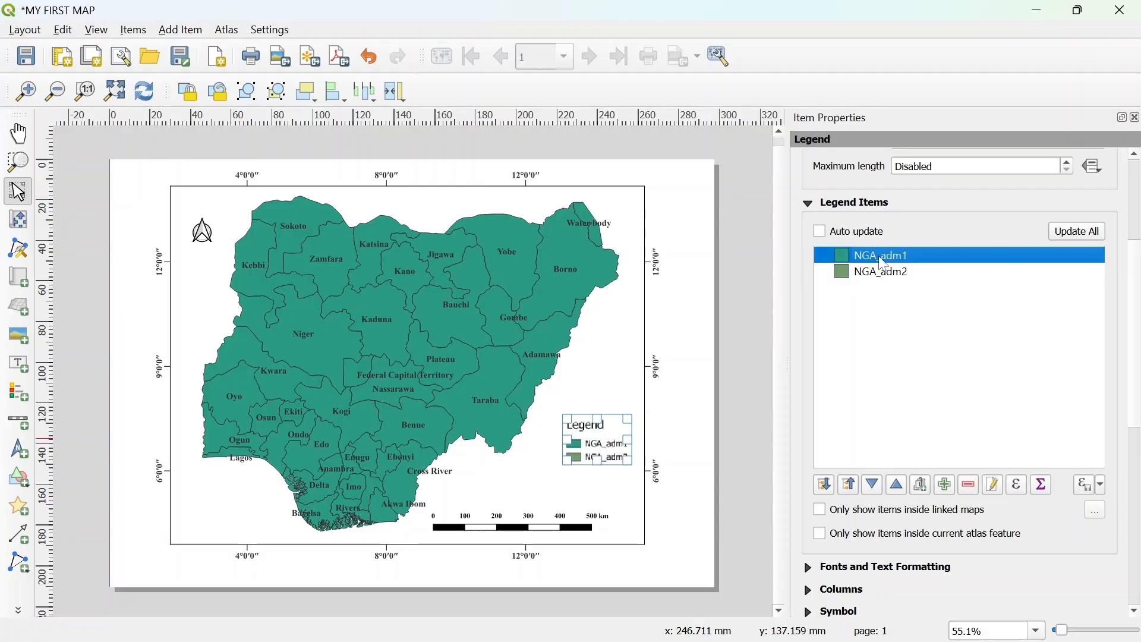
{"action": "double_click", "coordinate": [884, 256]}
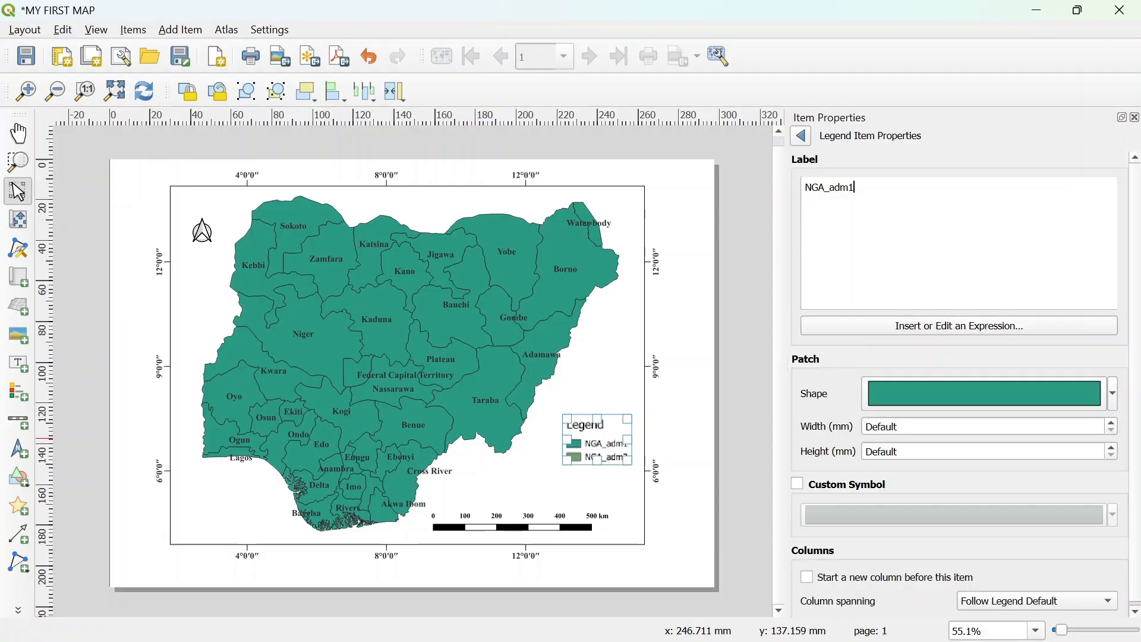
{"action": "key", "text": "ctrl+a"}
{"action": "type", "text": "n"}
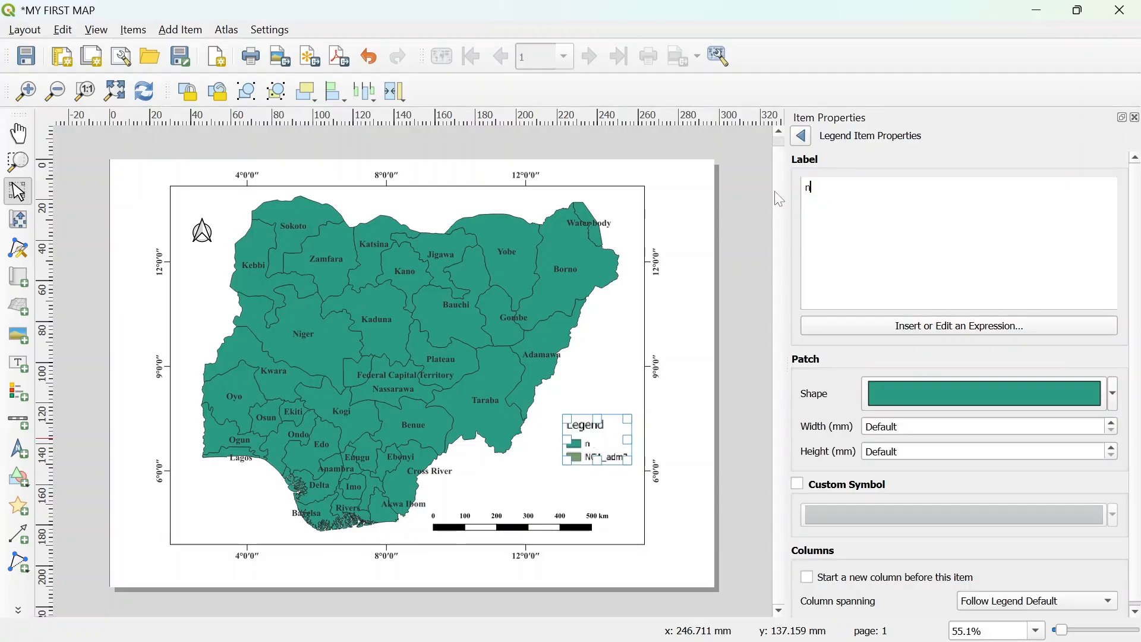
{"action": "key", "text": "BackSpace"}
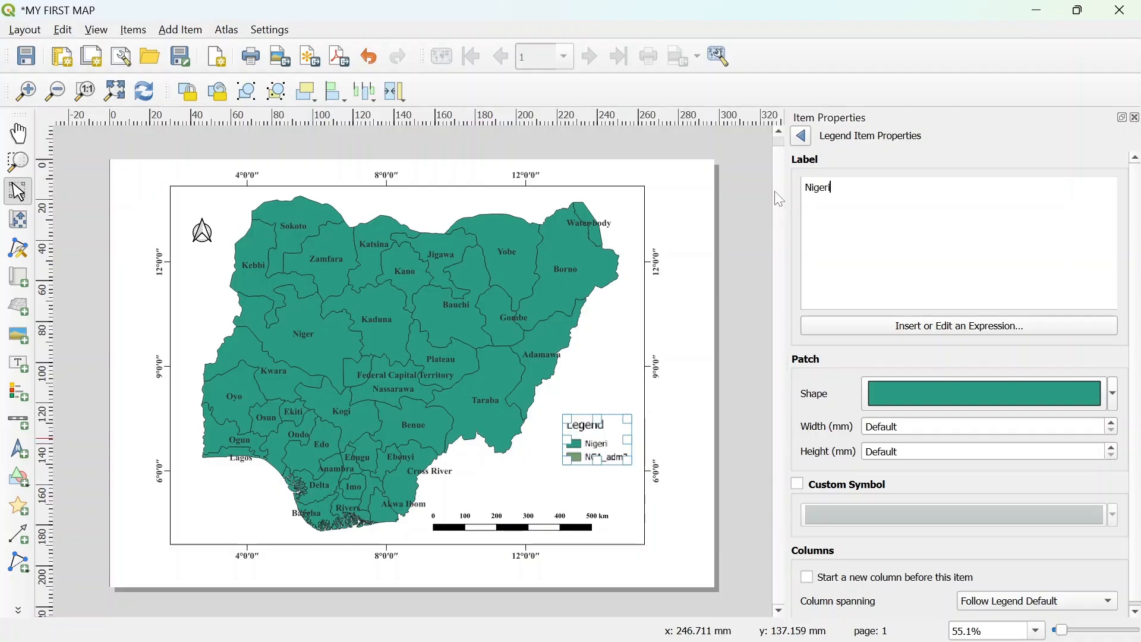
{"action": "type", "text": "Nigeria States"}
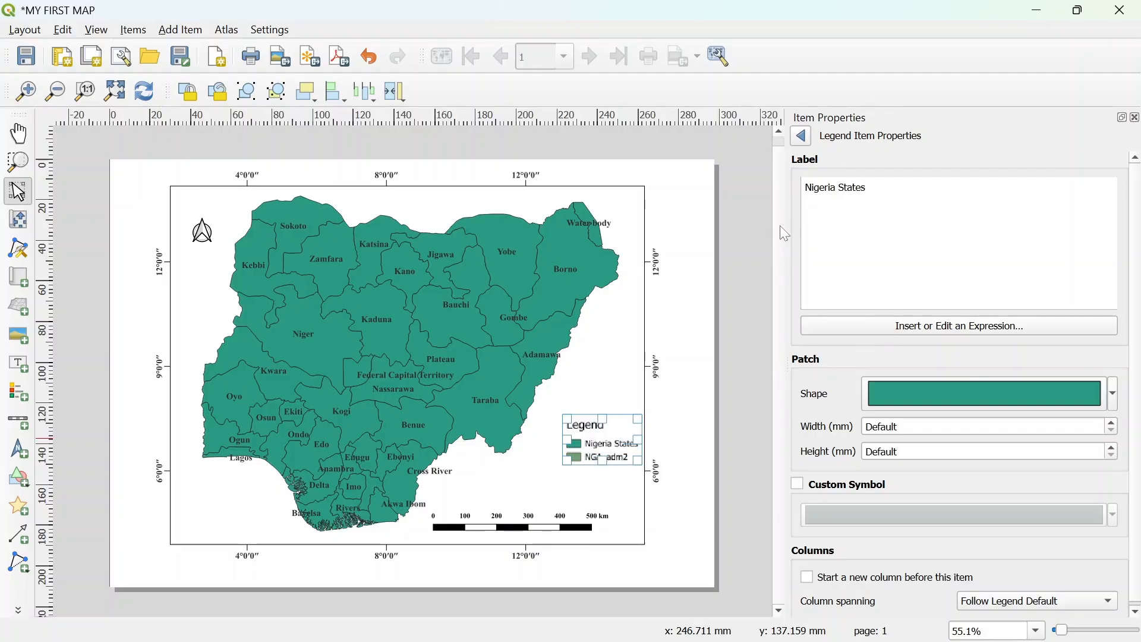
{"action": "left_click", "coordinate": [802, 136]}
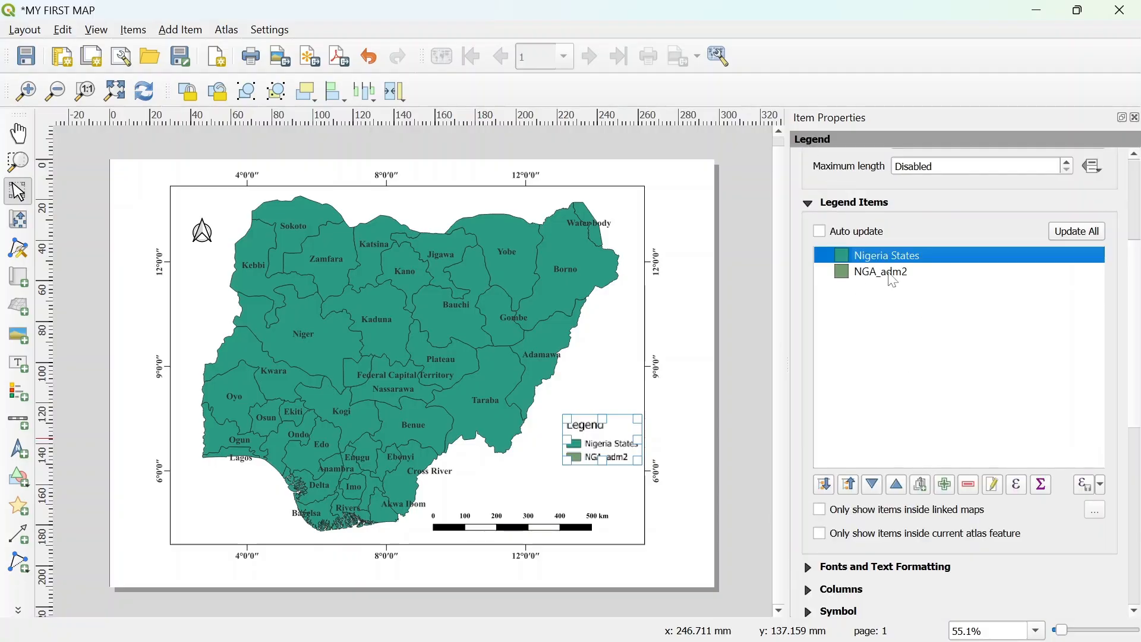
- Remove the NGA_adm2 entry from the legend items
{"action": "left_click", "coordinate": [863, 274]}
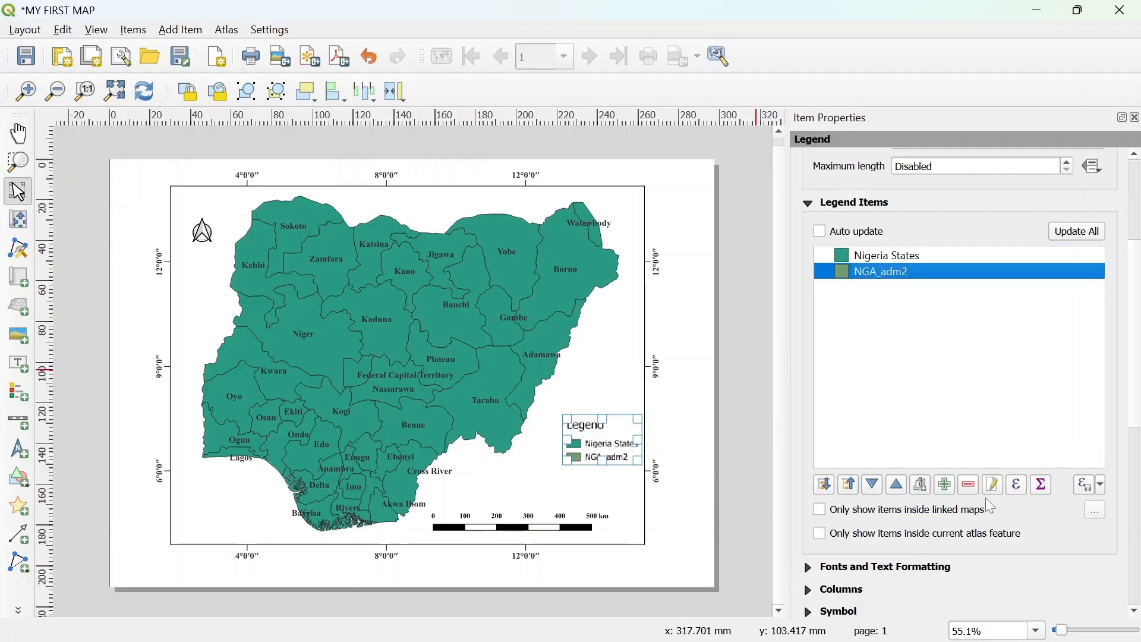
{"action": "left_click", "coordinate": [968, 484]}
{"action": "left_click", "coordinate": [682, 510]}
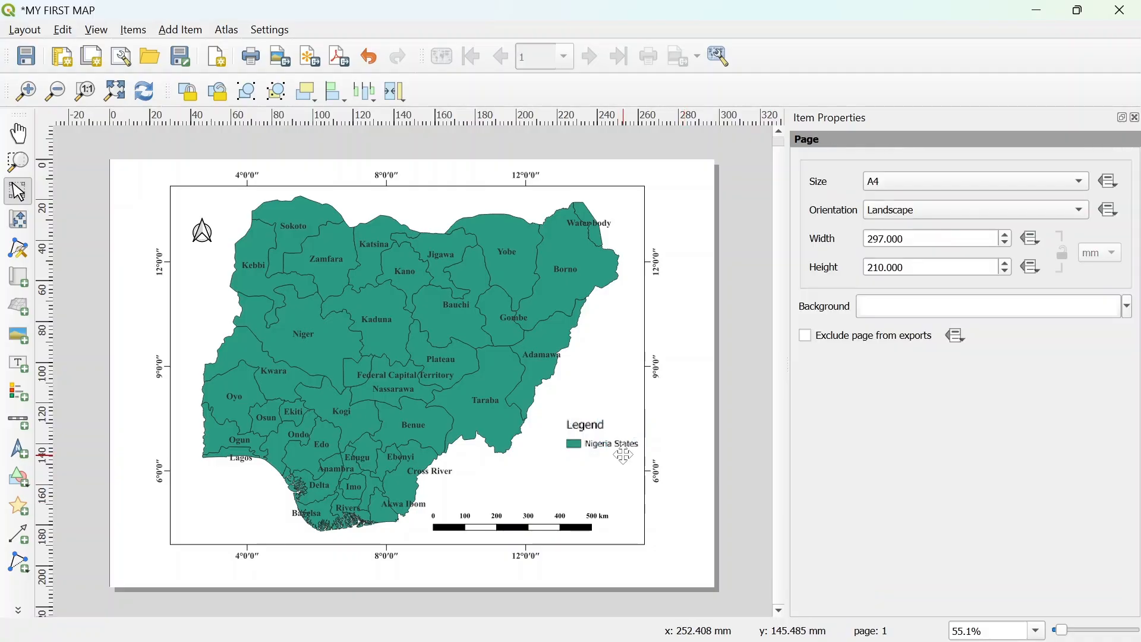
- Move the legend slightly left and down, closer to the map above the scale bar
{"action": "left_click", "coordinate": [624, 455]}
{"action": "left_click_drag", "start_coordinate": [612, 434], "coordinate": [584, 448]}
{"action": "left_click", "coordinate": [725, 418]}
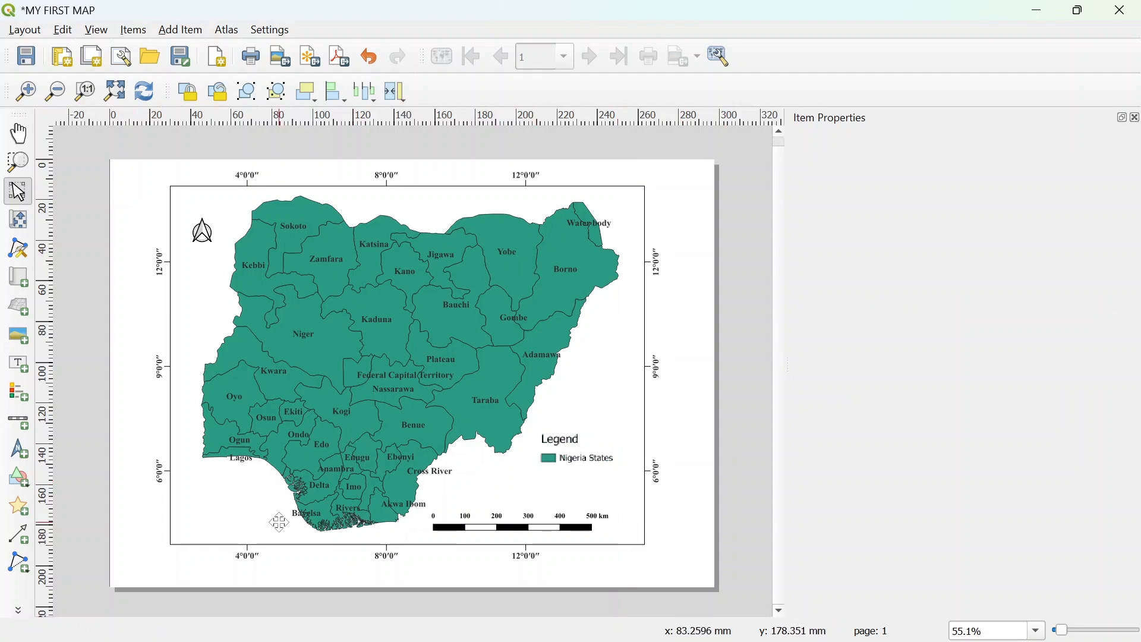
- Export the layout as a PNG image named MY FIRST MAP on the Desktop at 300 dpi
{"action": "left_click", "coordinate": [27, 29]}
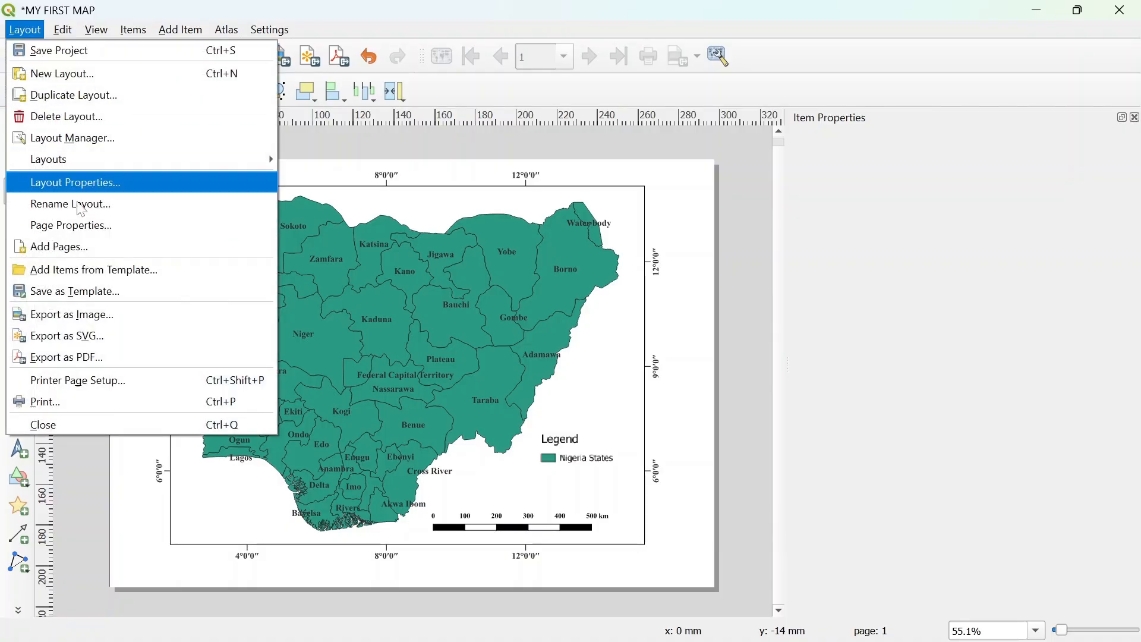
{"action": "left_click", "coordinate": [66, 324]}
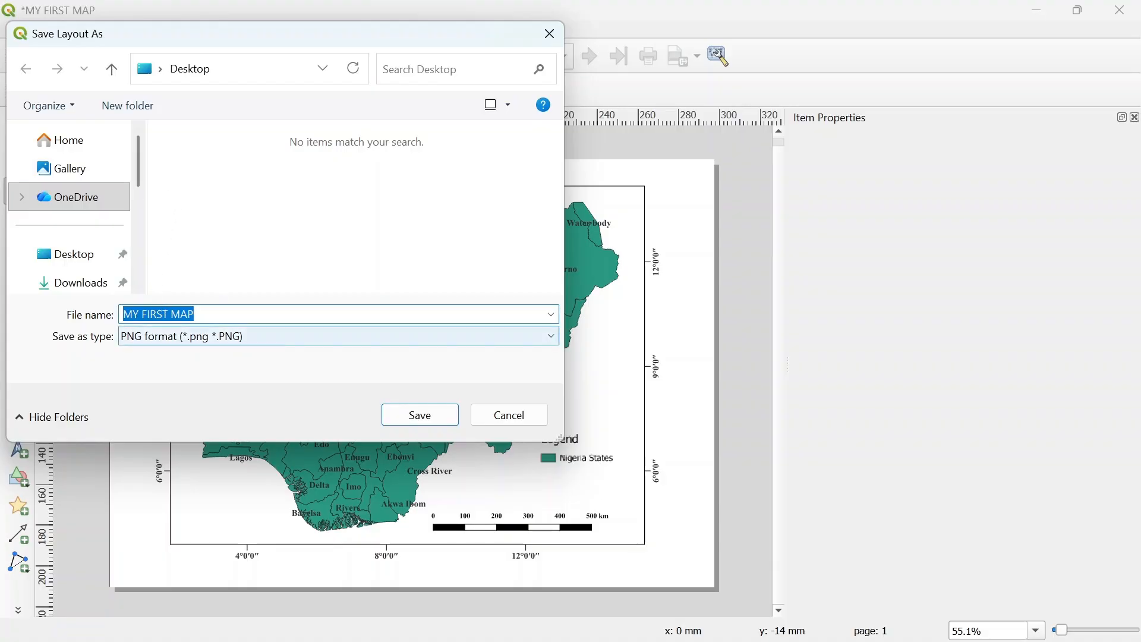
{"action": "left_click", "coordinate": [242, 335]}
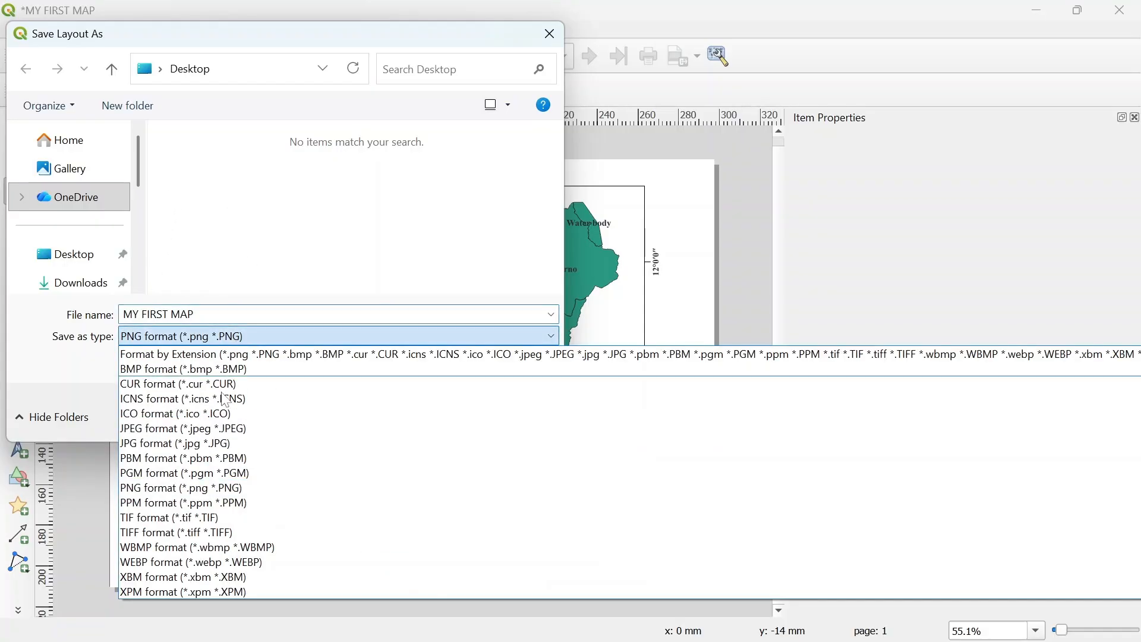
{"action": "left_click", "coordinate": [183, 489]}
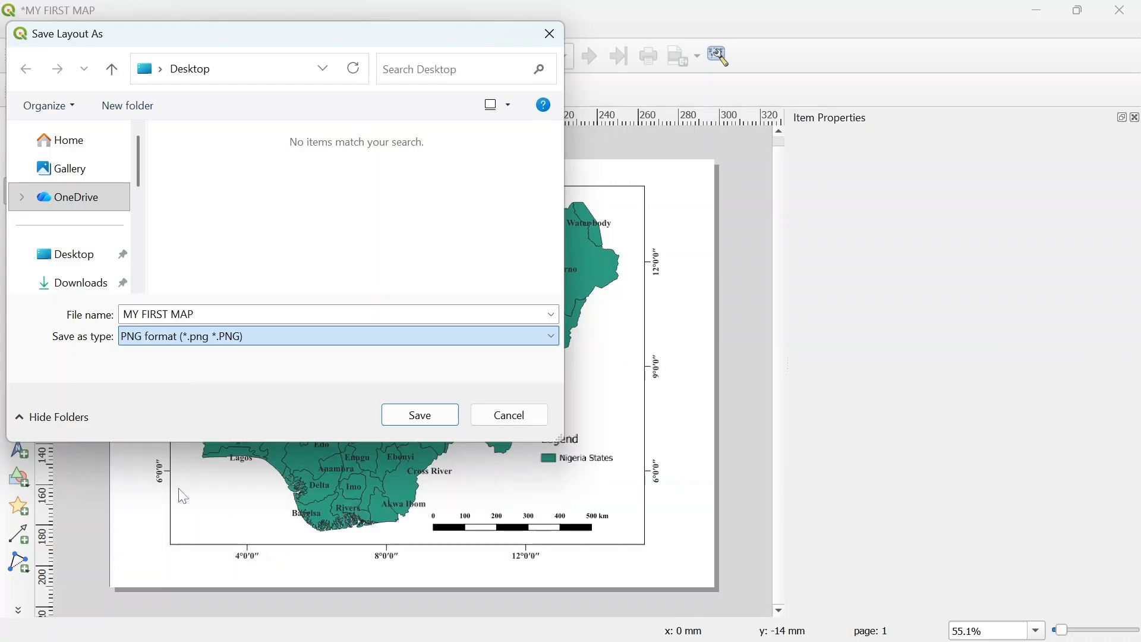
{"action": "left_click", "coordinate": [440, 423]}
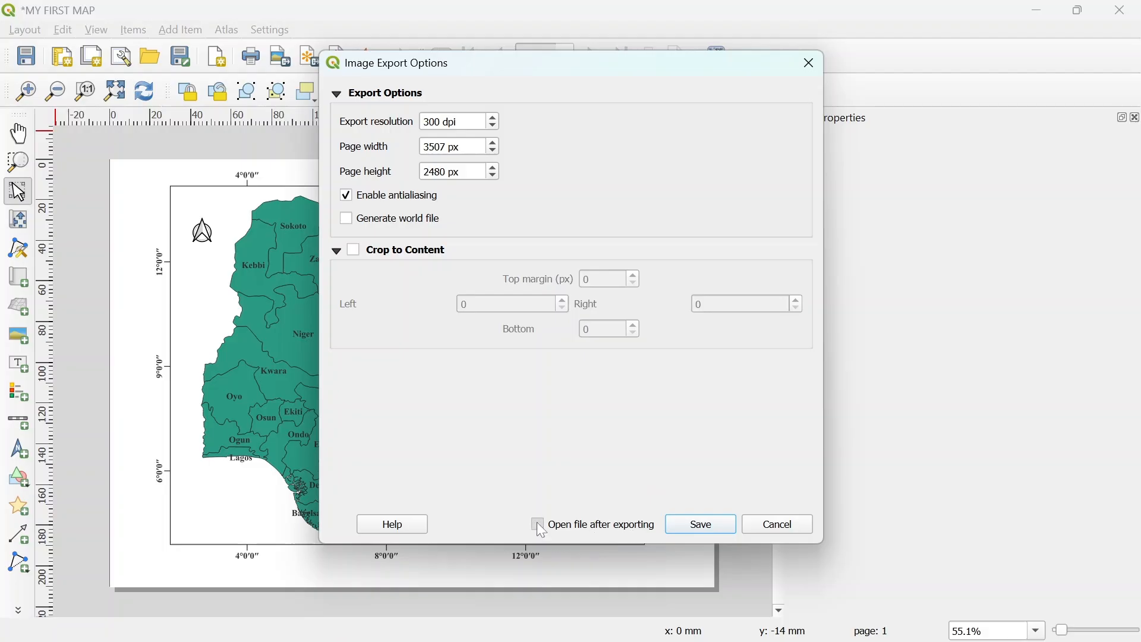
{"action": "left_click", "coordinate": [719, 526]}
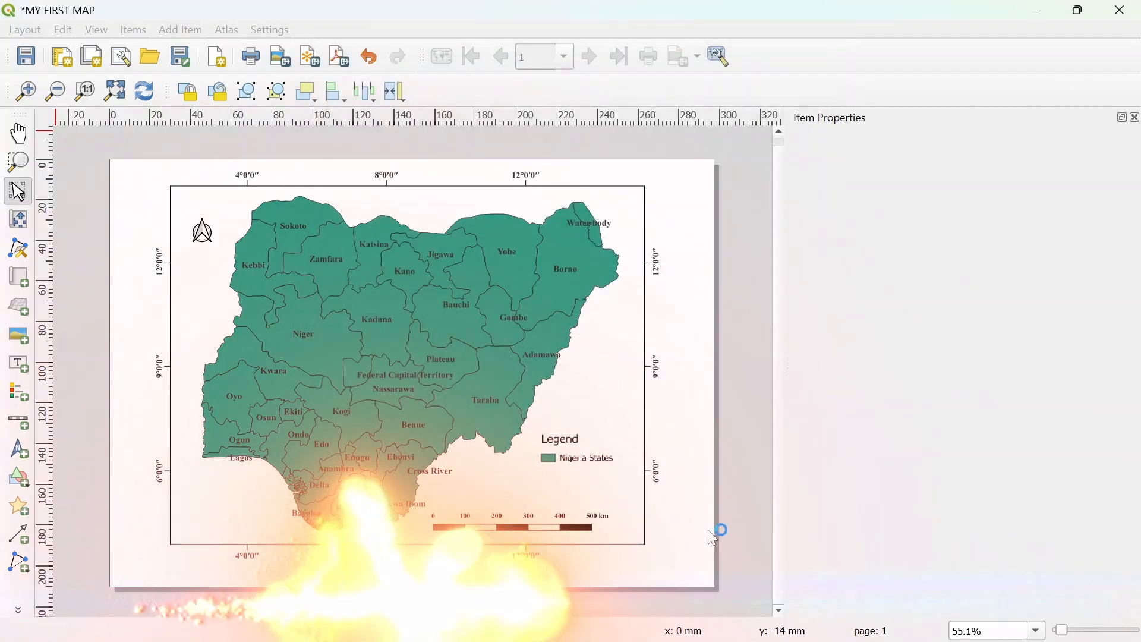